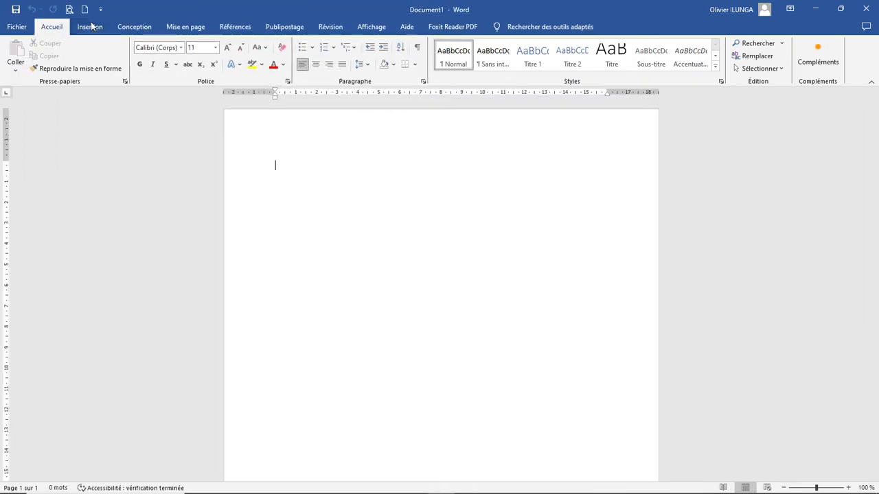
Step: Draw a chord shape from the Shapes gallery near the top of the page
left_click(101, 26)
left_click(156, 65)
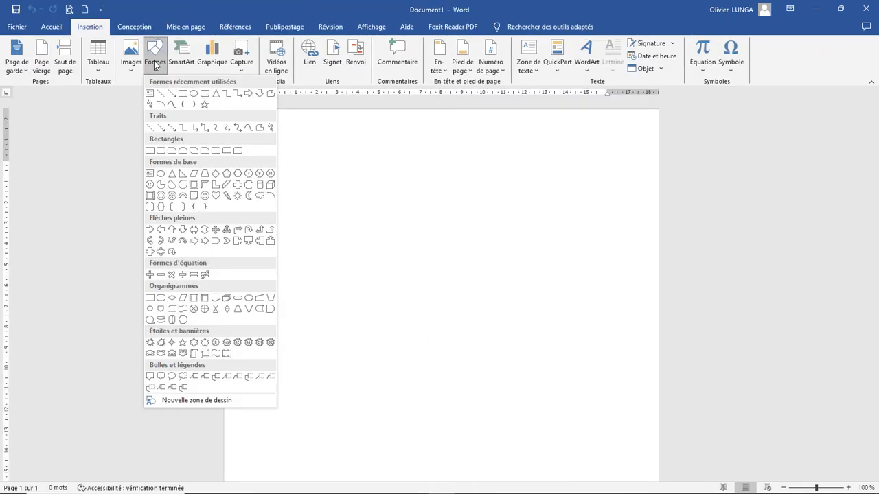
left_click(205, 105)
mouse_move(386, 154)
left_mouse_down()
mouse_move(472, 270)
mouse_move(527, 267)
mouse_move(505, 257)
mouse_move(562, 321)
left_mouse_up()
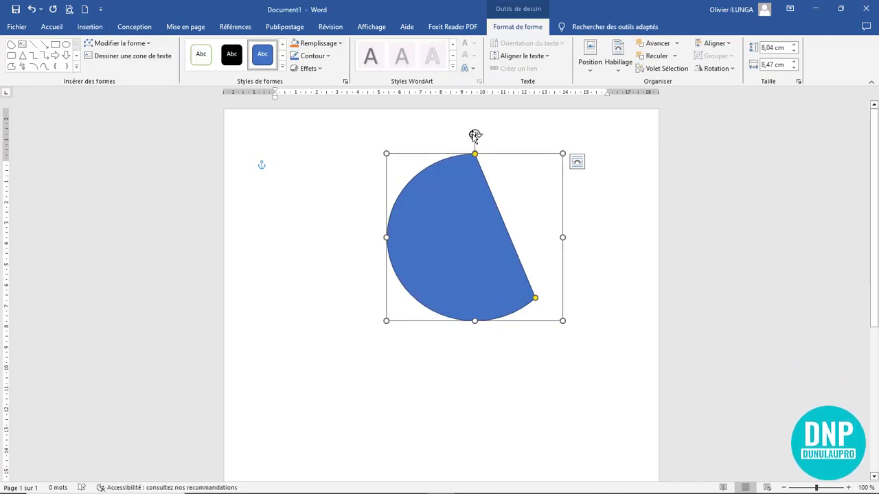
Step: Rotate the chord flat edge up, reshape its left point, and move it to the page top
mouse_move(475, 135)
left_mouse_down()
mouse_move(379, 201)
mouse_move(392, 202)
left_mouse_up()
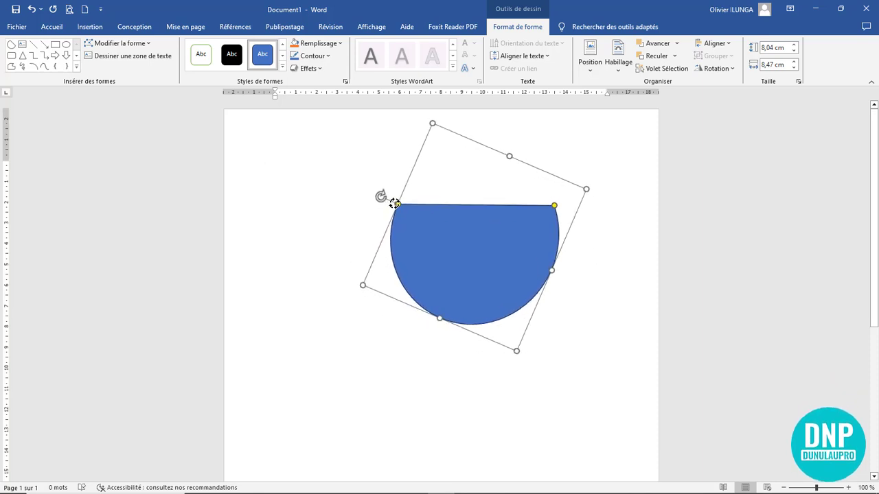
mouse_move(479, 277)
left_mouse_down()
mouse_move(568, 116)
mouse_move(550, 132)
mouse_move(499, 131)
left_mouse_up()
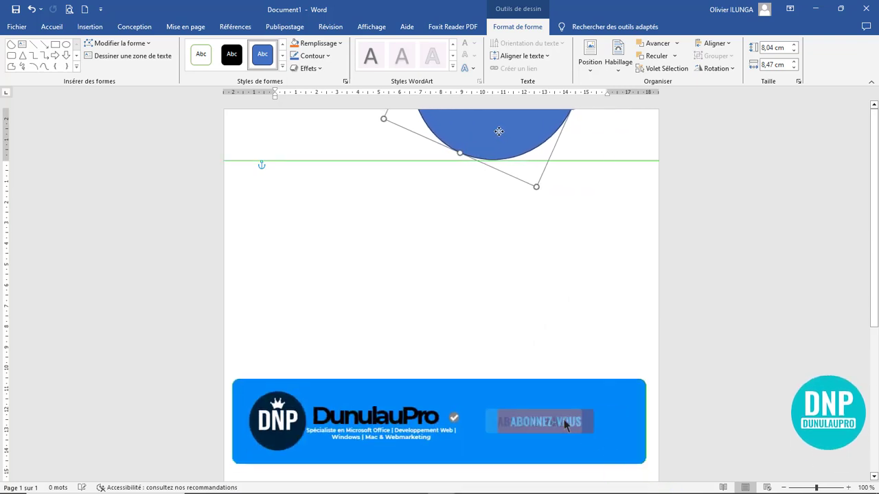
left_click_drag(350, 118, 323, 118)
mouse_move(485, 140)
left_mouse_down()
mouse_move(492, 118)
mouse_move(514, 122)
left_mouse_up()
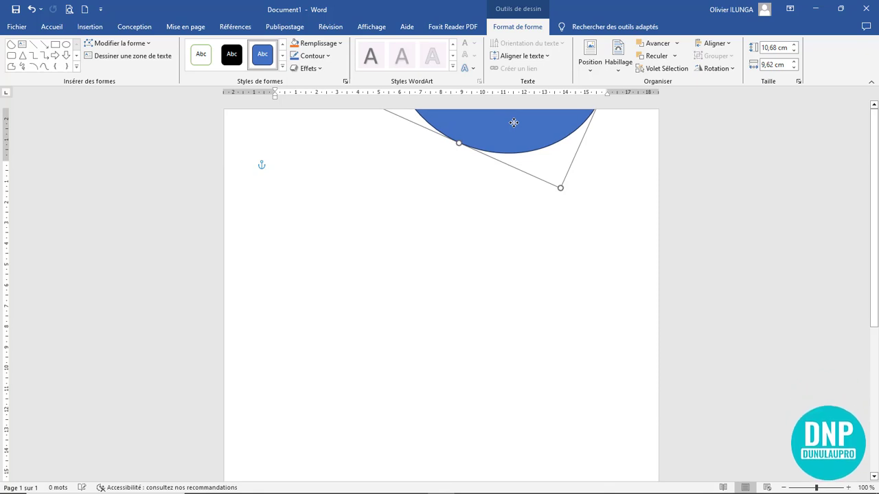
Step: Fill the chord solid black, remove its outline, and nudge it slightly down and right
left_click(318, 43)
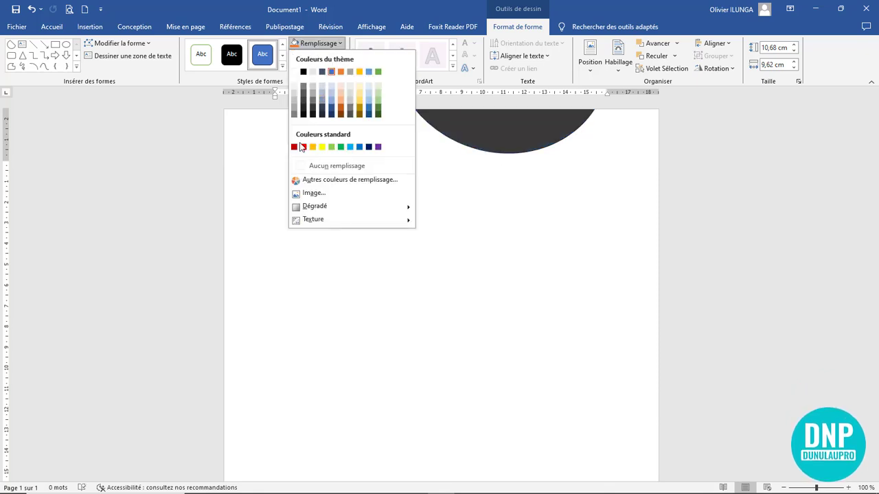
left_click(303, 72)
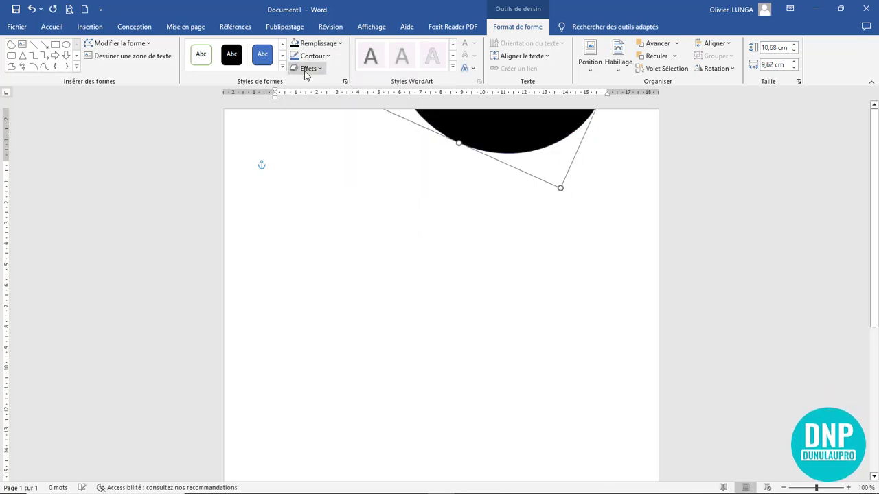
left_click(313, 56)
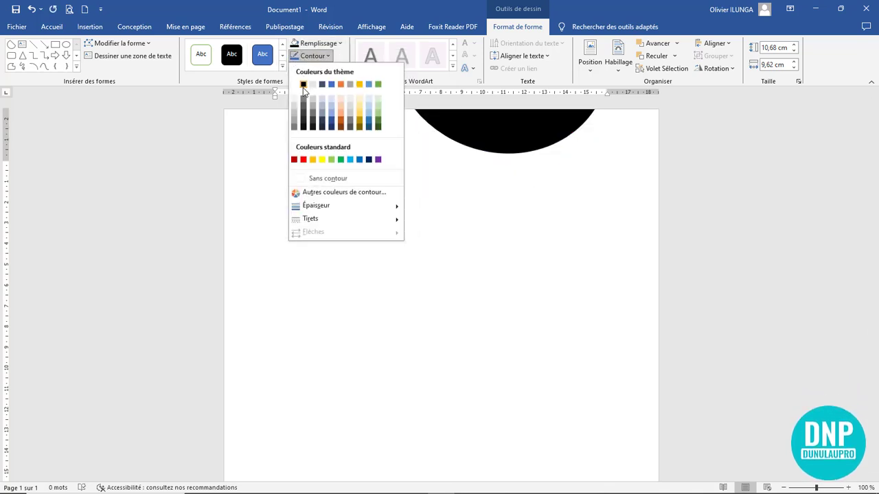
left_click(323, 180)
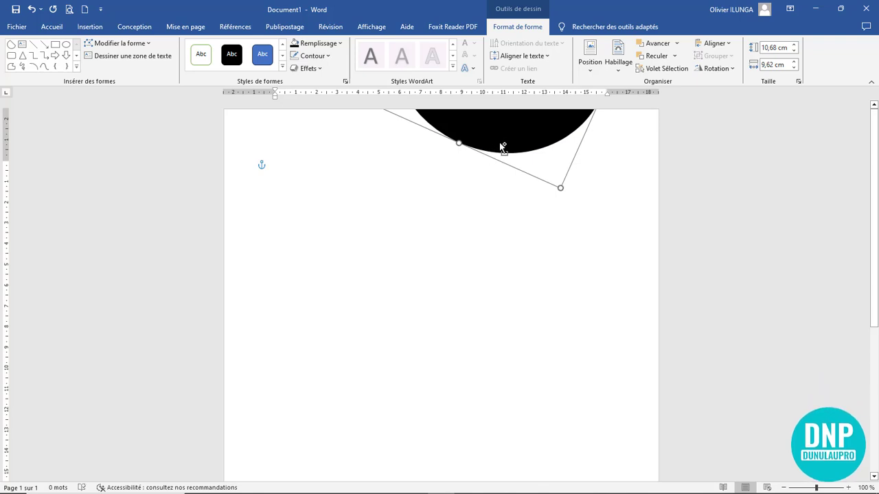
left_click_drag(505, 135, 513, 136)
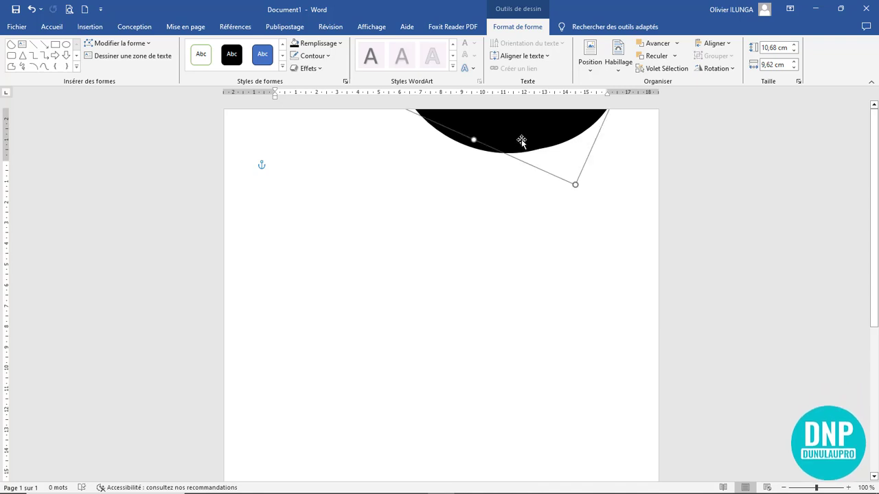
left_click_drag(531, 161, 524, 135)
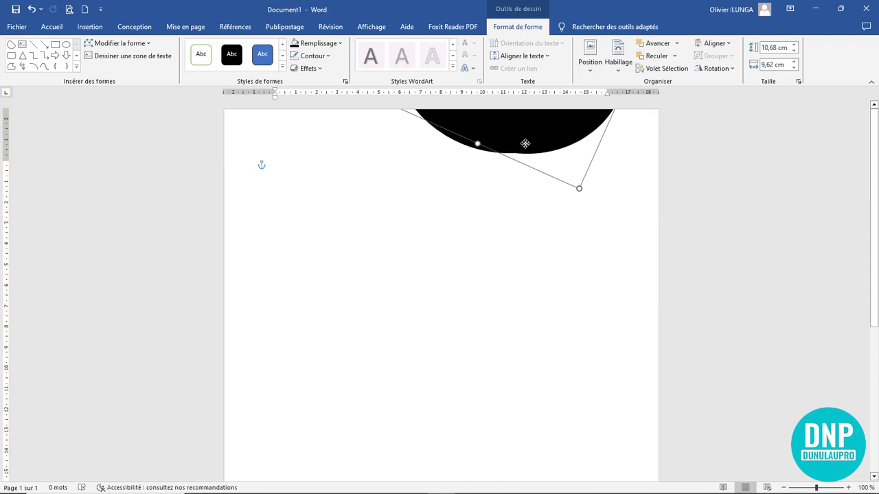
left_click_drag(524, 143, 535, 177)
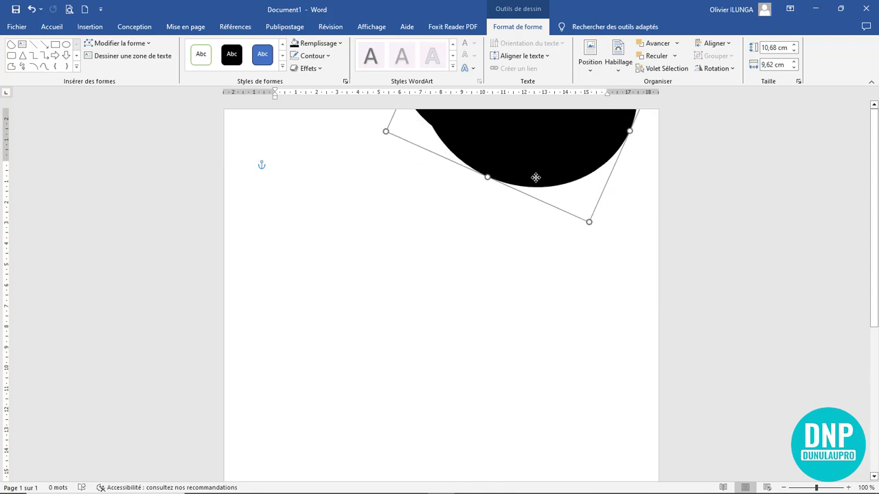
Step: Fill the front chord copy dark red and shift it to the right
left_click(339, 44)
left_click(294, 148)
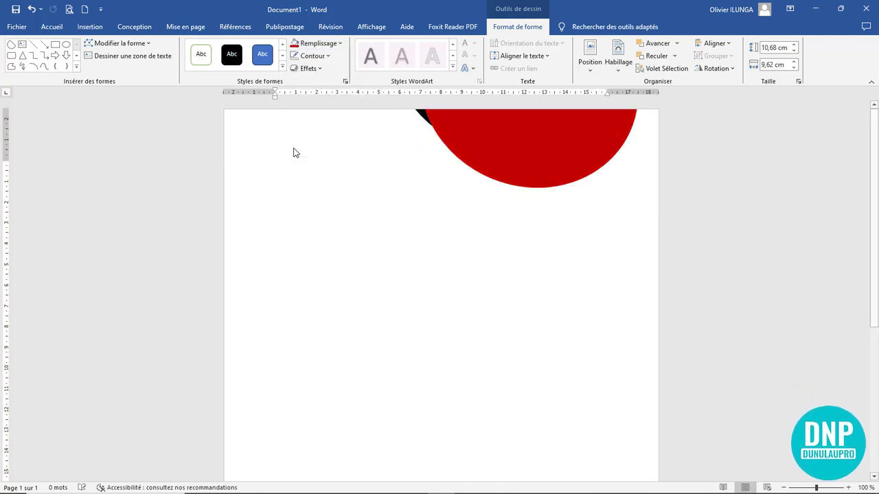
mouse_move(530, 140)
left_mouse_down()
mouse_move(516, 109)
mouse_move(509, 122)
left_mouse_up()
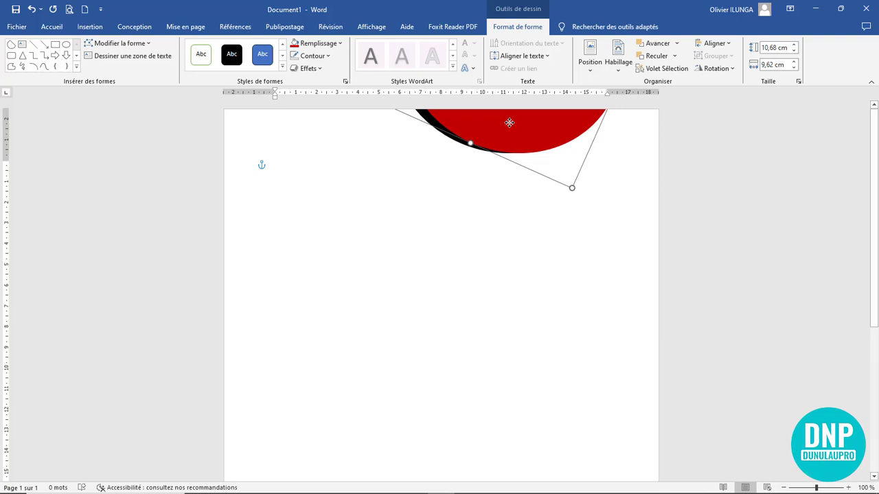
left_click_drag(509, 122, 519, 129)
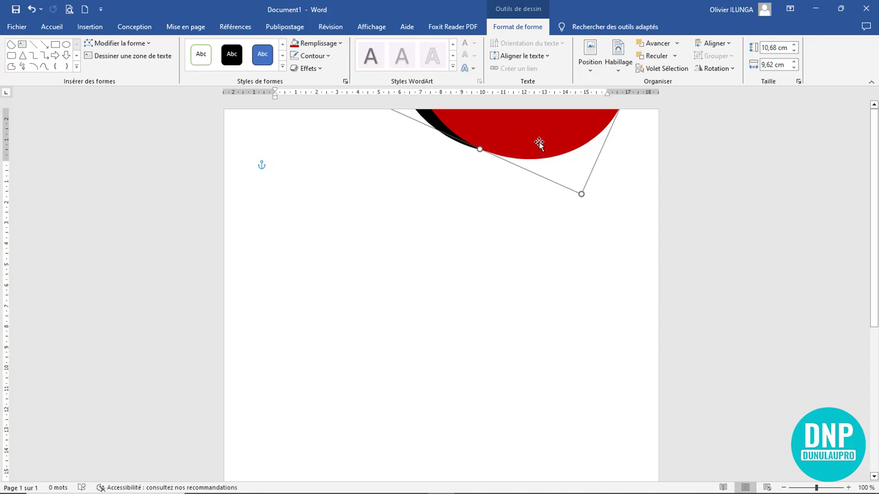
mouse_move(547, 147)
left_mouse_down()
mouse_move(625, 176)
mouse_move(614, 165)
mouse_move(616, 140)
left_mouse_up()
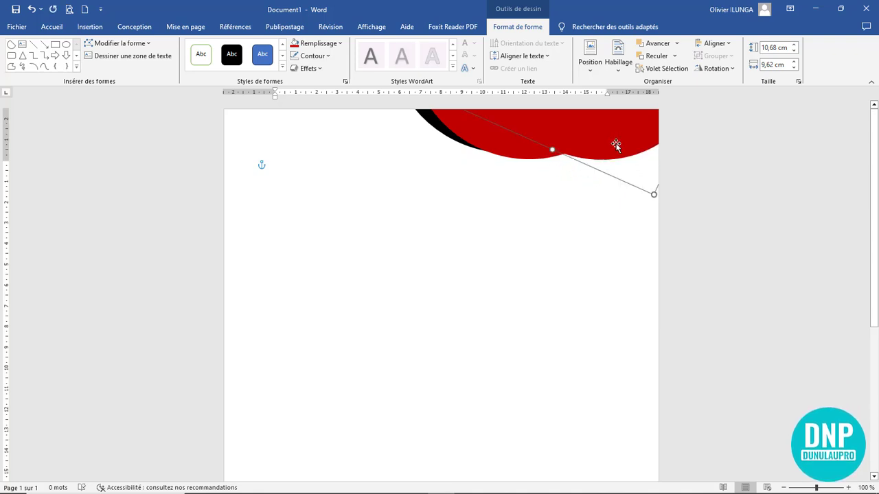
Step: Fill the right chord black and send it behind the red chord
left_click(323, 43)
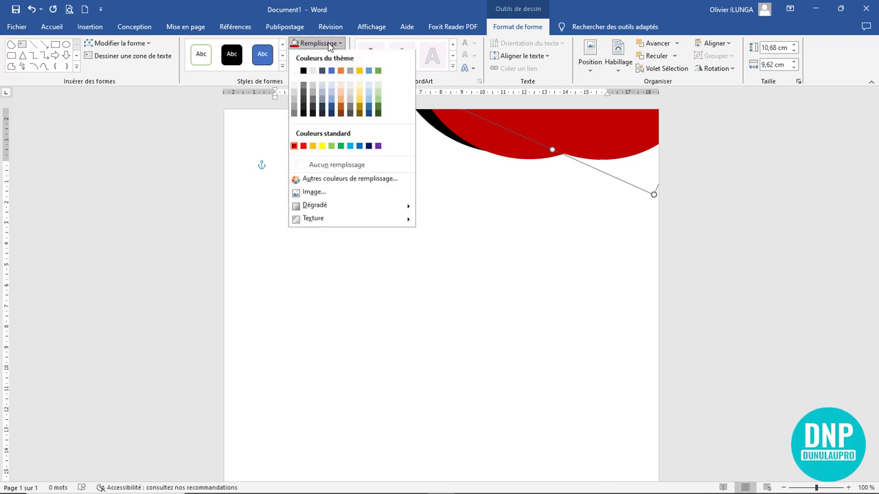
left_click(304, 72)
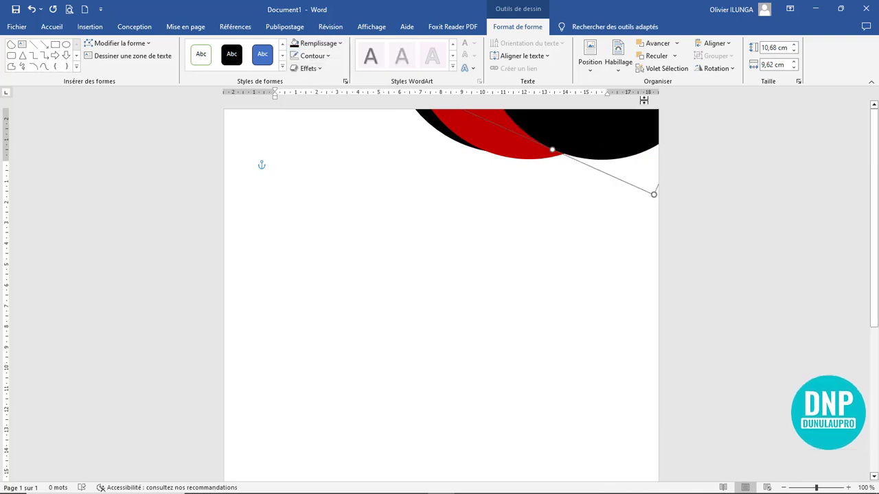
left_click(676, 57)
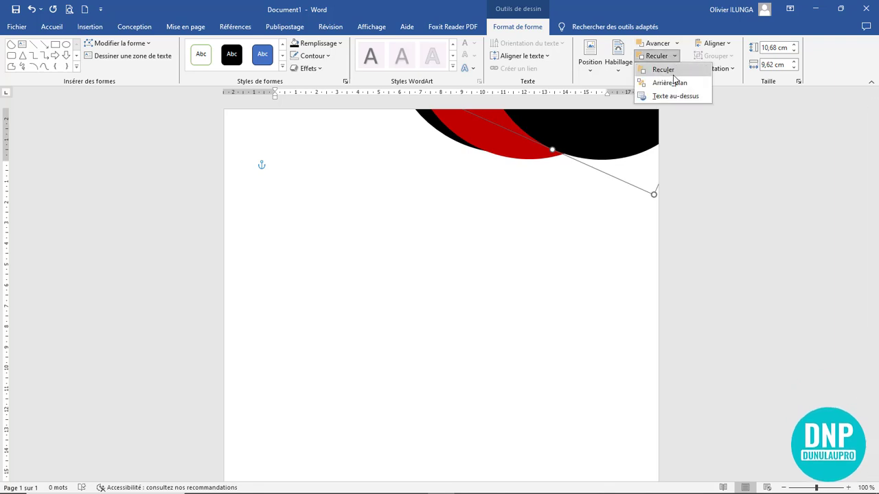
left_click(673, 82)
left_click(601, 229)
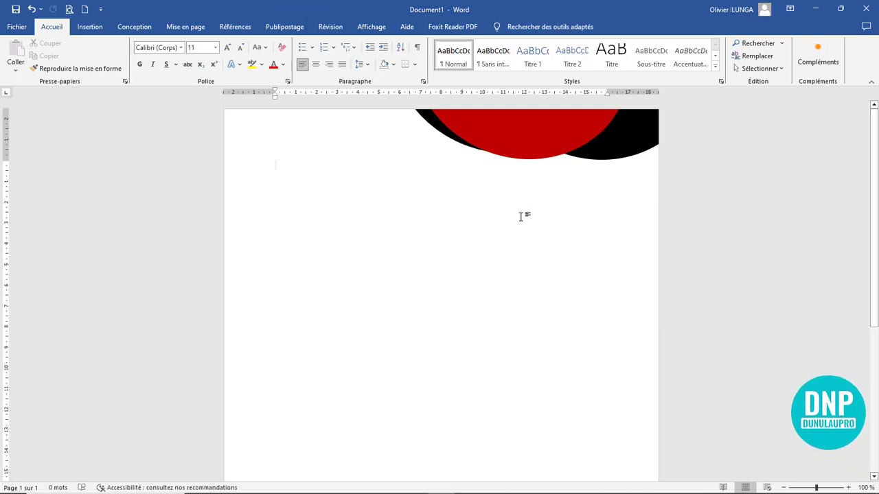
scroll(521, 216, "down", 6)
scroll(522, 217, "up", 2)
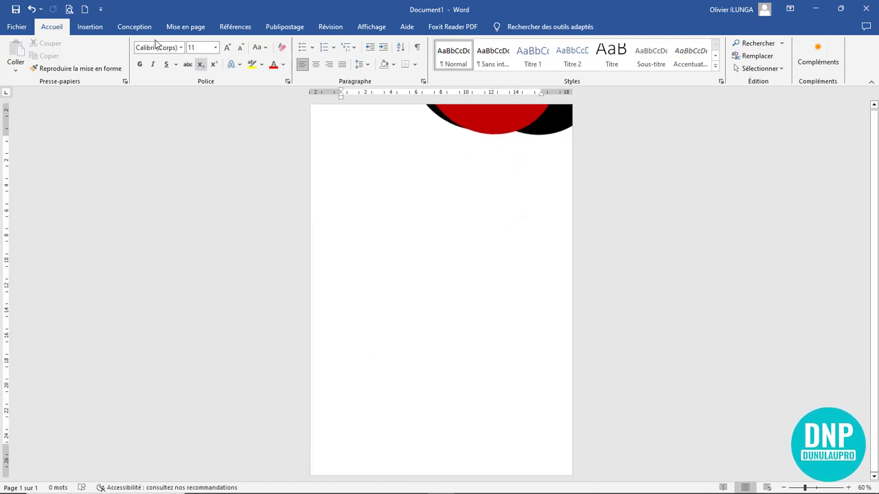
Step: Draw a wave shape across the lower page, stretched to the left edge and moved down
left_click(90, 26)
left_click(155, 60)
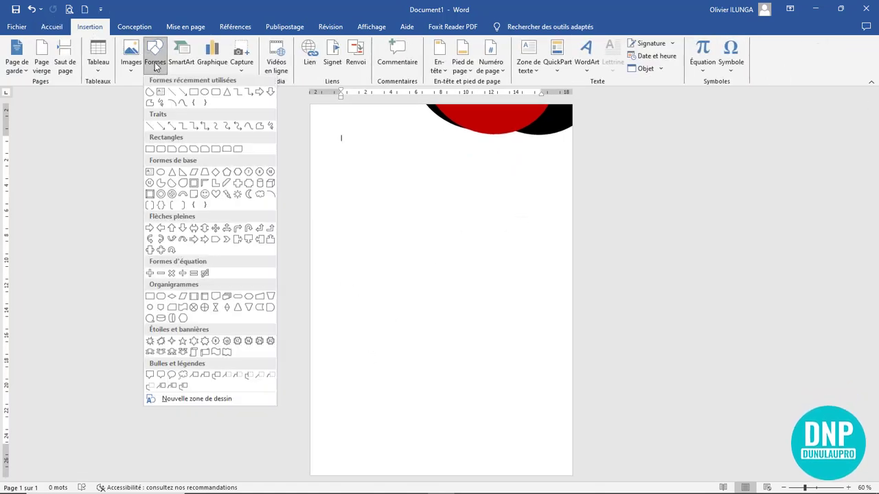
left_click(225, 354)
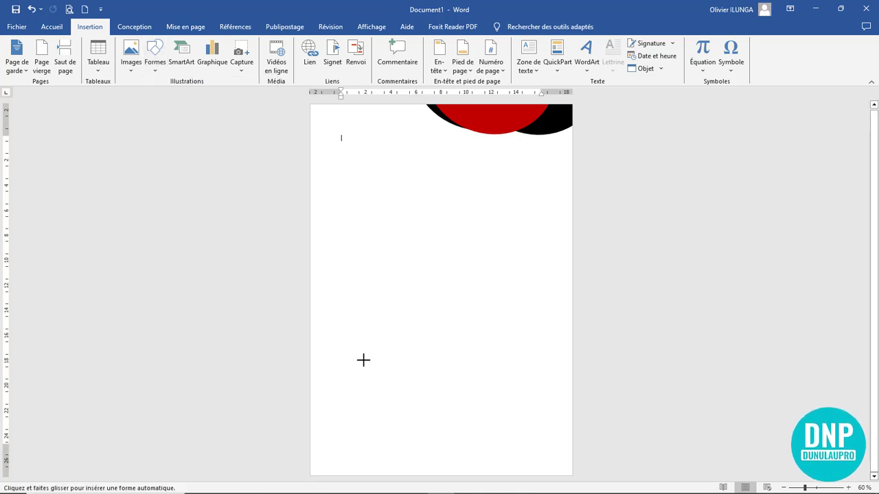
left_click_drag(322, 313, 570, 391)
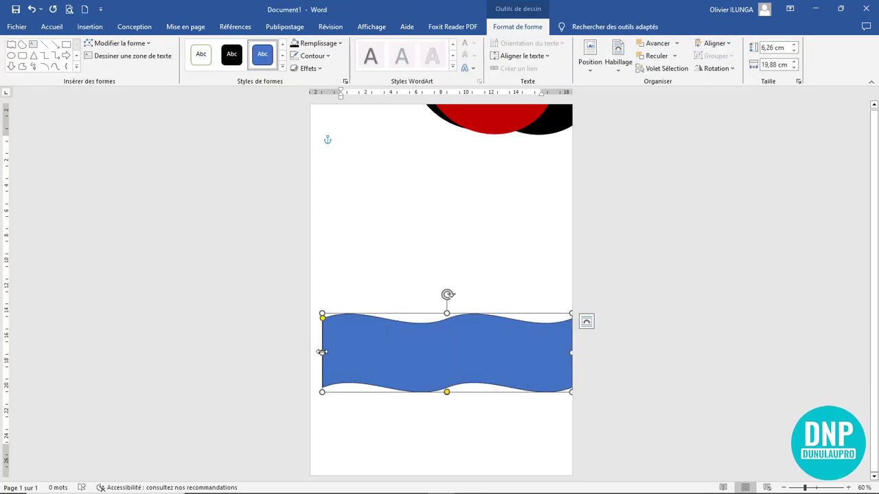
left_click_drag(322, 352, 291, 350)
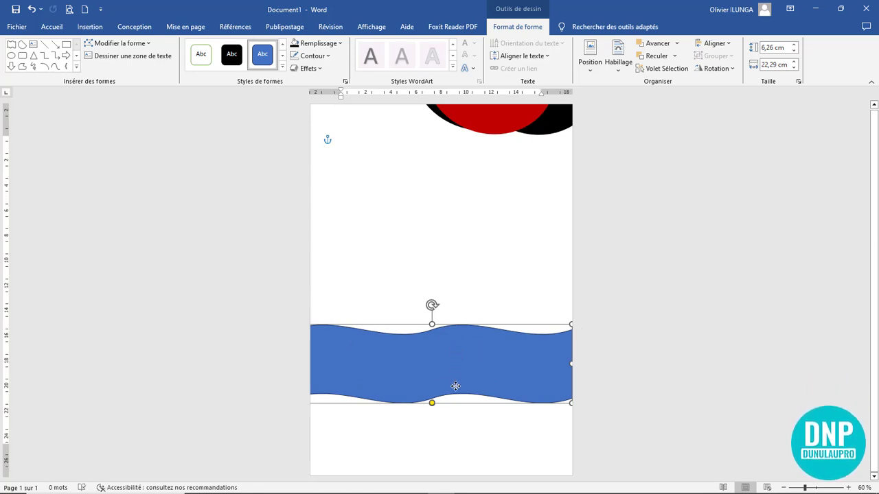
left_click_drag(455, 351, 458, 483)
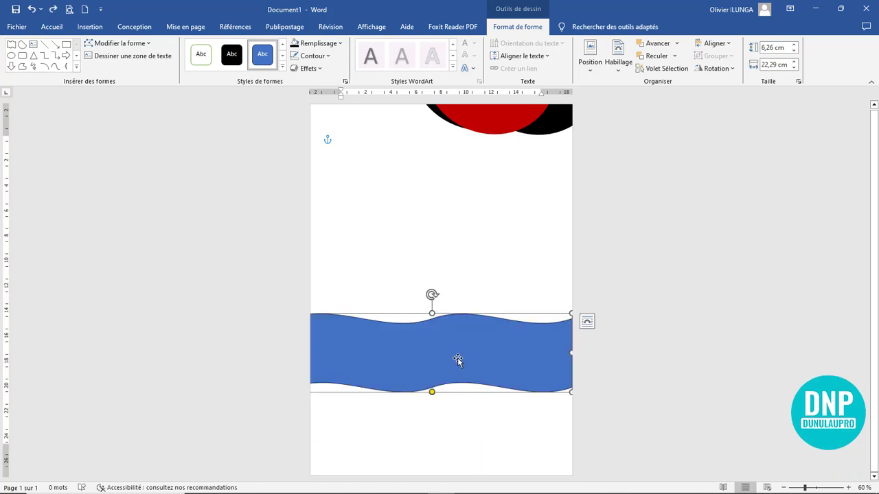
left_click_drag(457, 359, 457, 463)
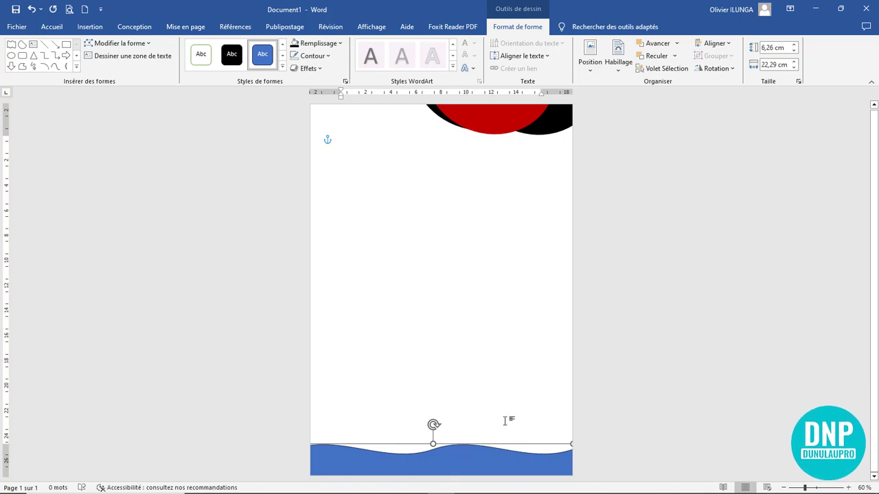
left_click(508, 374)
Step: Nudge the wave down with Ctrl+Down until it sits flush on the page's bottom edge
scroll(509, 375, "up", 1)
scroll(509, 375, "up", 2)
left_click(469, 453)
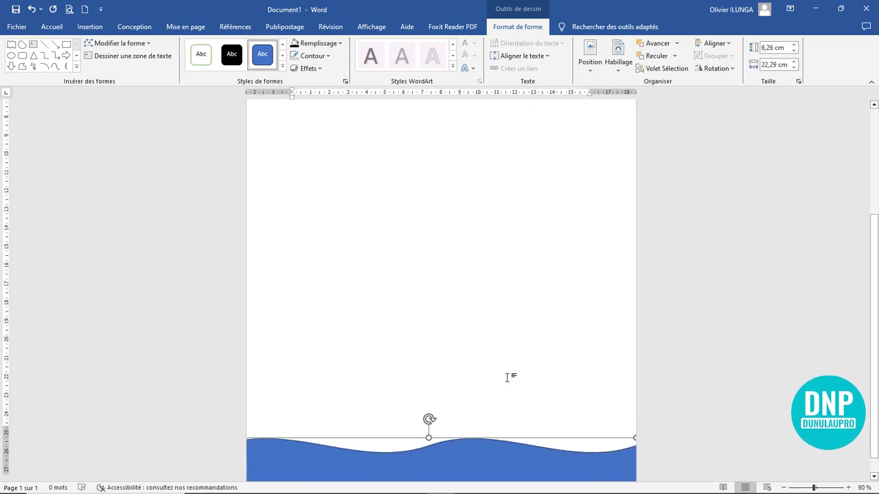
scroll(475, 440, "up", 1)
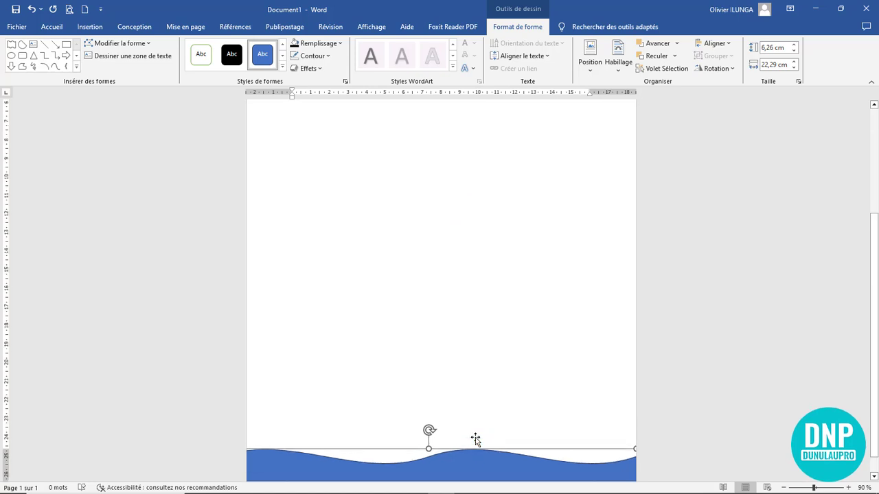
scroll(475, 440, "up", 1)
scroll(479, 431, "down", 1)
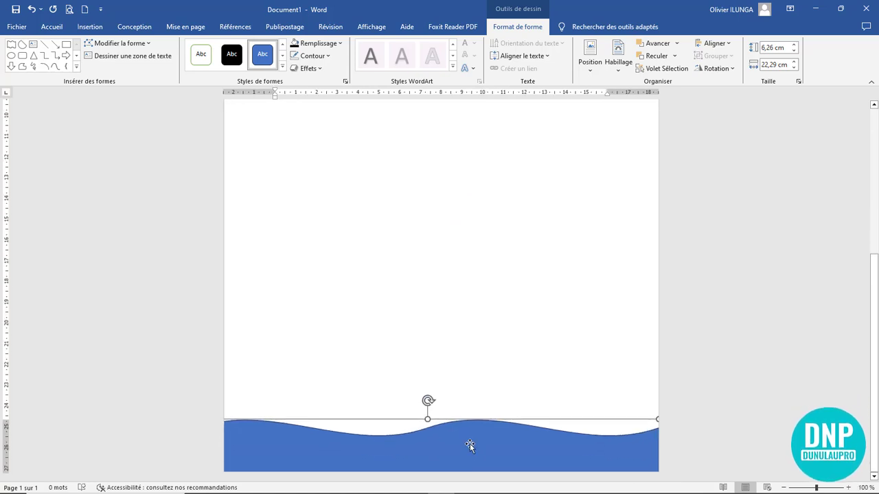
key("ctrl+Down")
key("ctrl+Down")
key("ctrl+Down")
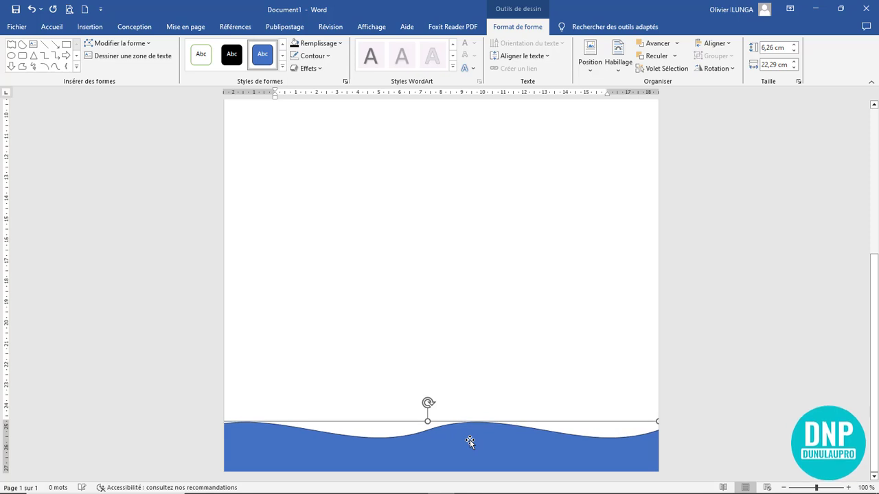
key("ctrl+Down")
key("ctrl+Down")
key("ctrl+Down")
key("ctrl+Down")
key("ctrl+Down")
key("ctrl+Down")
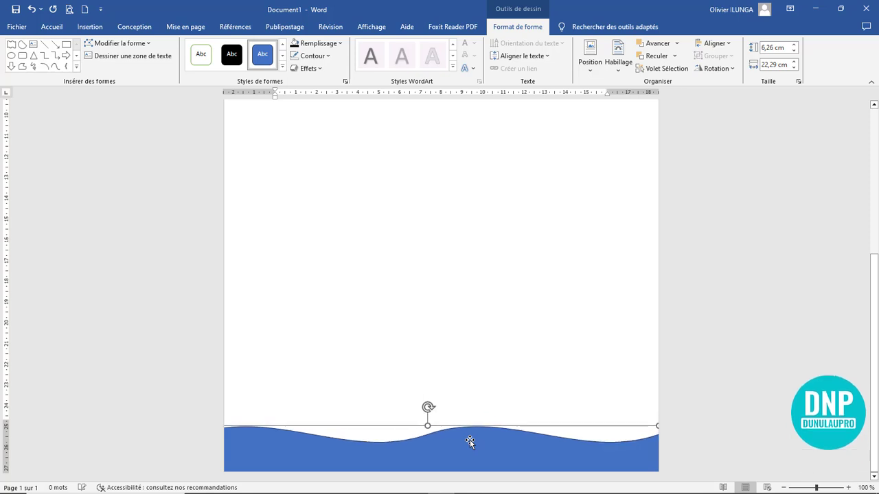
key("ctrl+Down")
key("ctrl+Down")
key("ctrl+Down")
key("ctrl+Down")
key("ctrl+Down")
key("ctrl+Down")
key("ctrl+Down")
key("ctrl+Down")
key("ctrl+Down")
key("ctrl+Down")
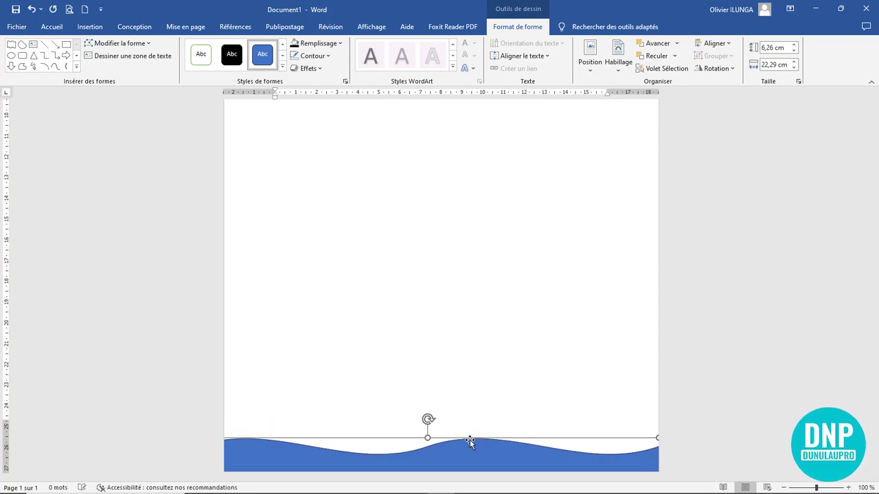
key("ctrl+Down")
key("ctrl+Down")
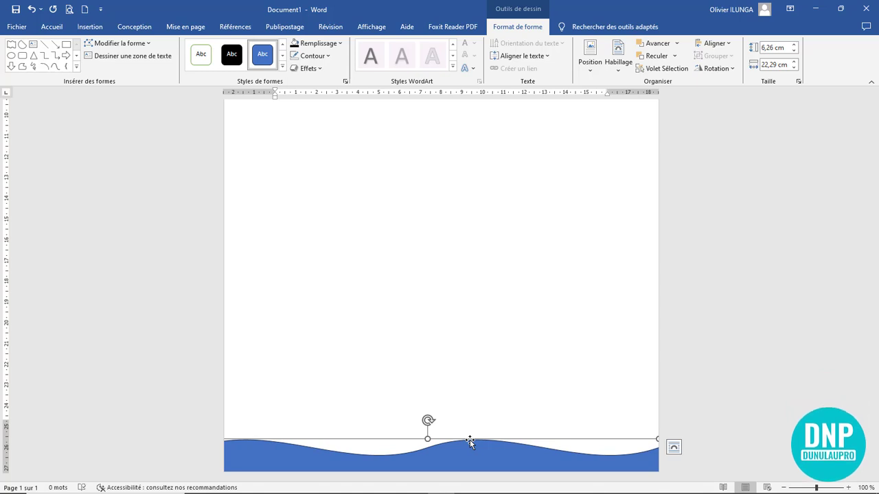
key("ctrl+Down")
key("ctrl+Down")
key("ctrl+Down")
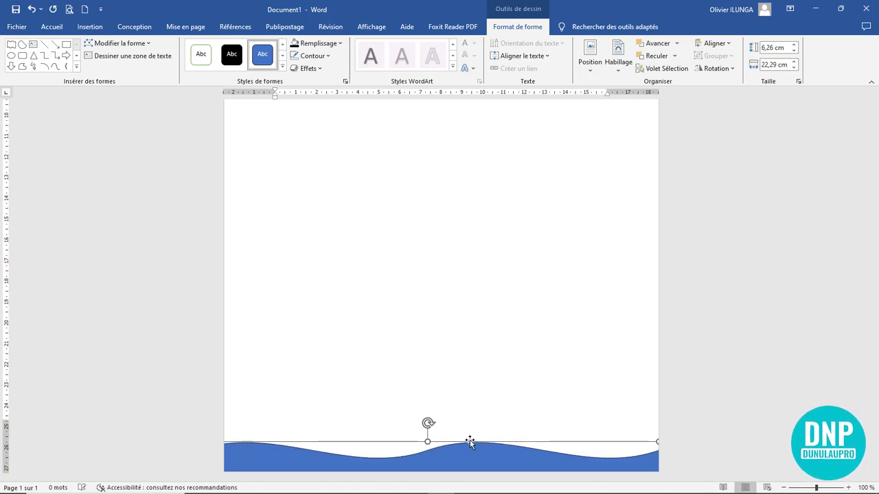
key("ctrl+Down")
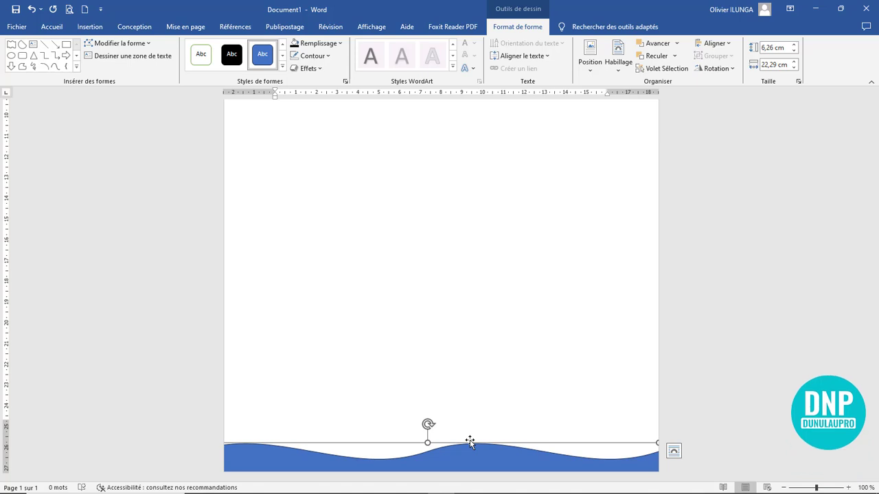
key("ctrl+Down")
key("ctrl+Down")
key("ctrl+Down")
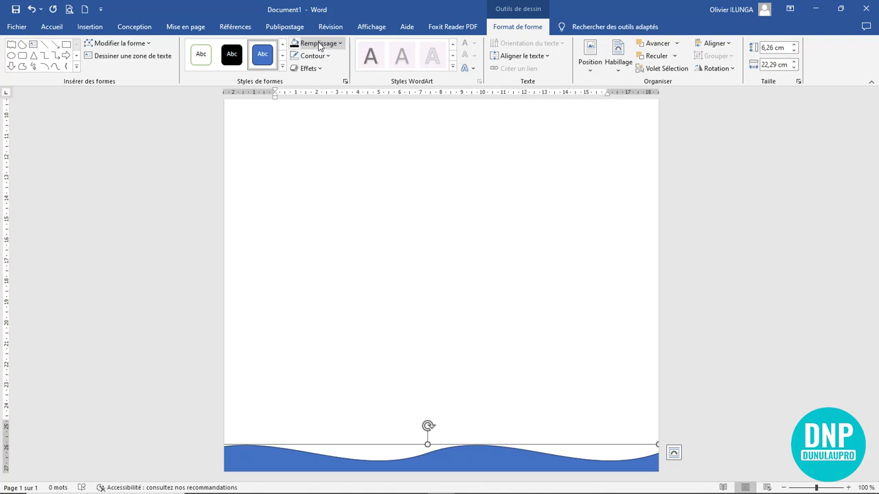
Step: Make the wave black and duplicate it with a dark red fill
left_click(295, 46)
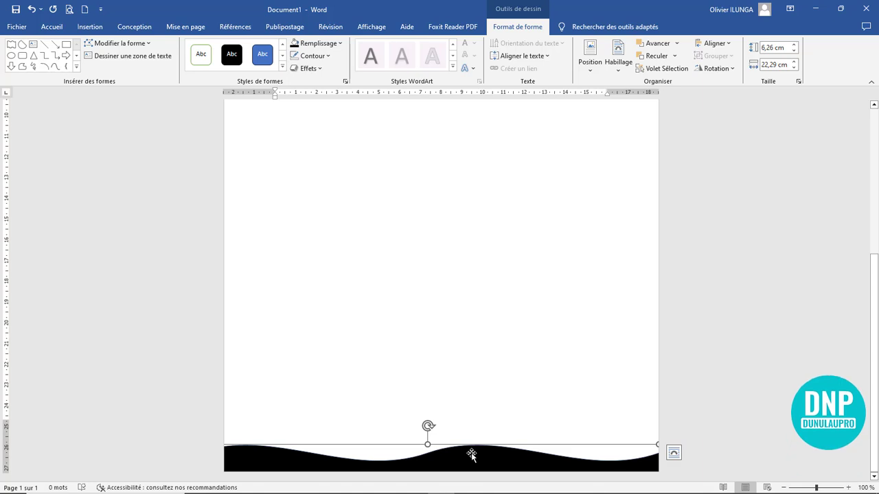
left_click_drag(471, 454, 469, 443)
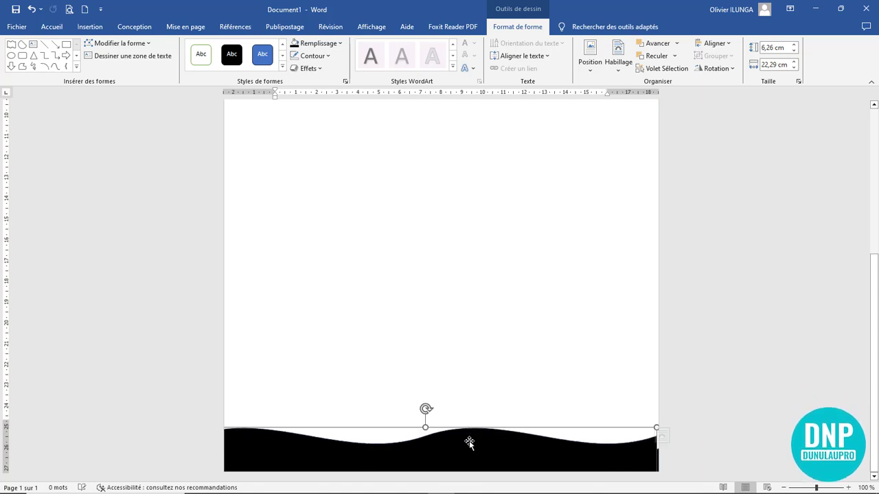
left_click(313, 43)
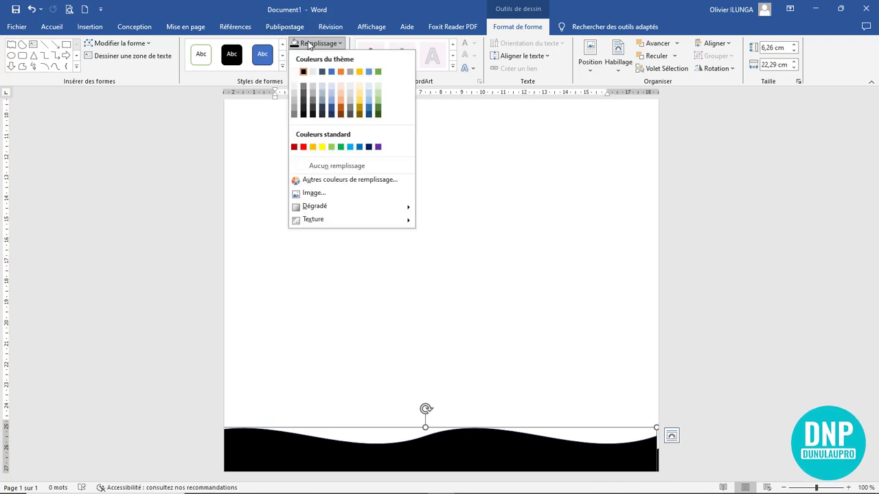
left_click(294, 147)
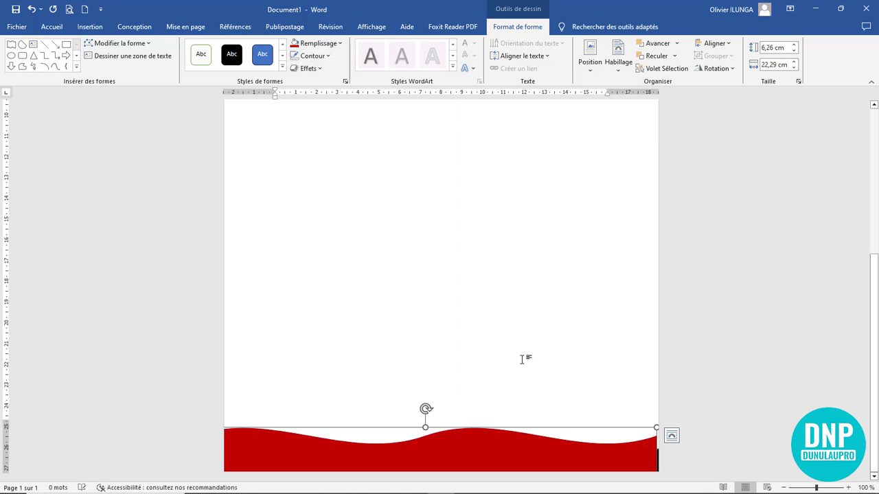
Step: Tilt the red wave to rise toward the right and settle it over the black wave
left_click_drag(509, 450, 512, 453)
left_click_drag(513, 456, 515, 466)
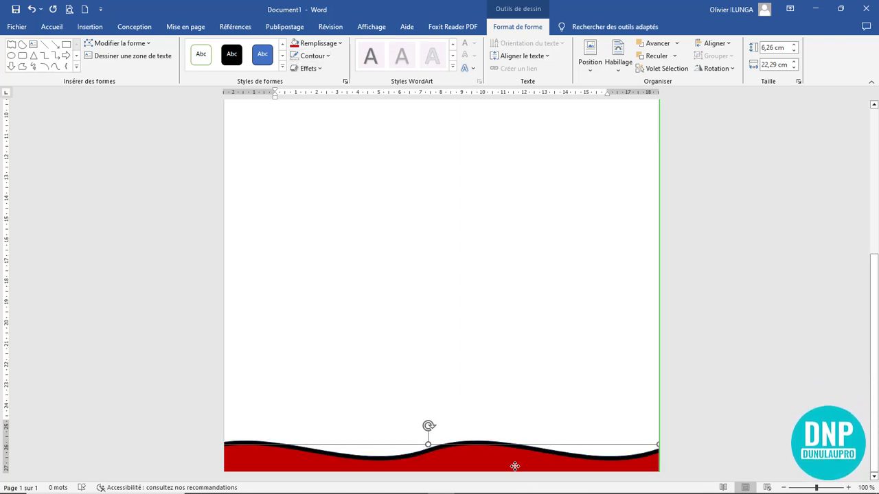
left_click_drag(426, 425, 418, 427)
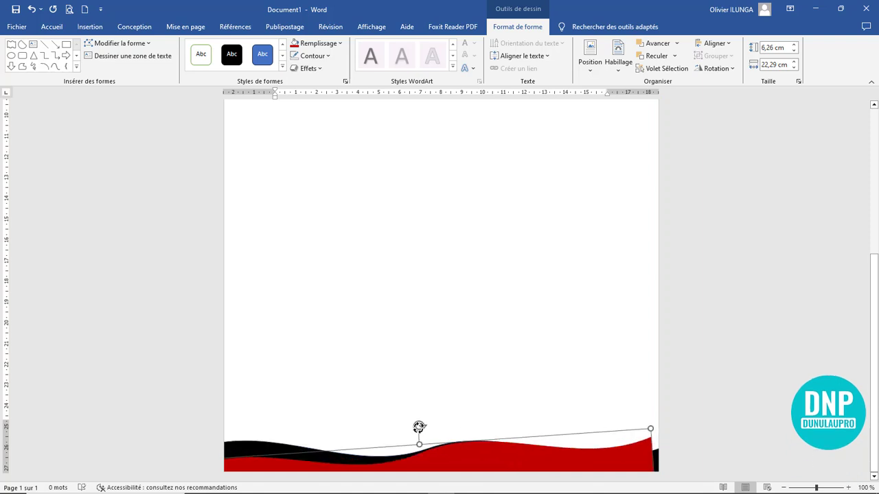
left_click_drag(477, 465, 499, 471)
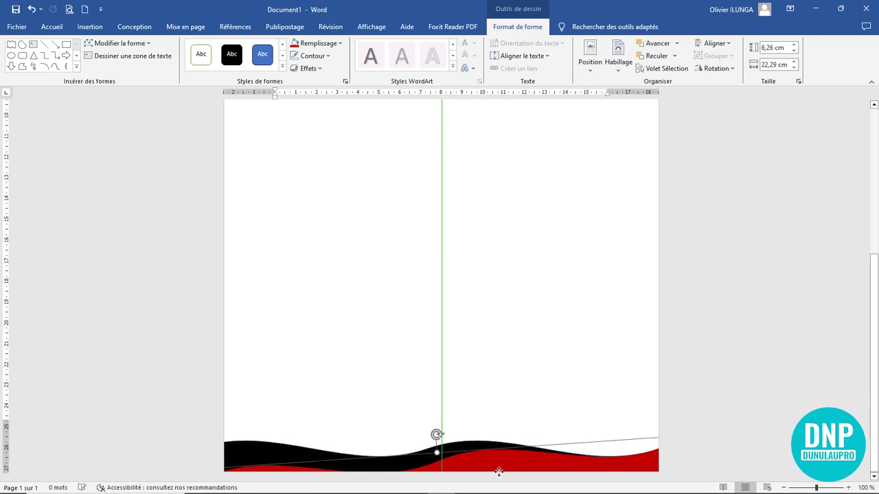
left_click_drag(499, 471, 496, 461)
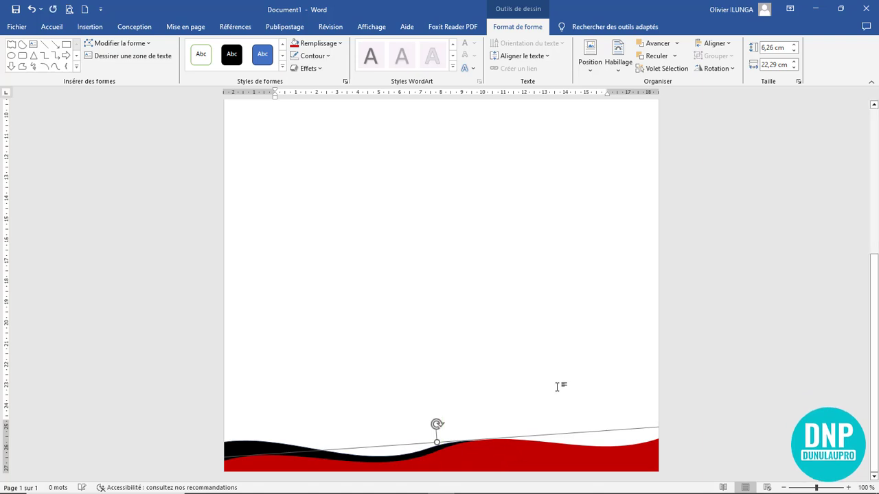
left_click(544, 393)
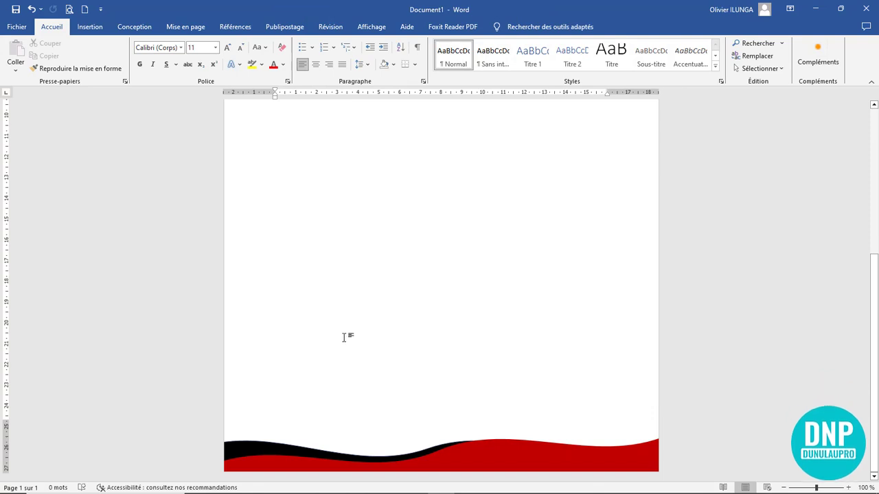
Step: Draw an oval over the bottom-right end of the red wave
left_click(90, 26)
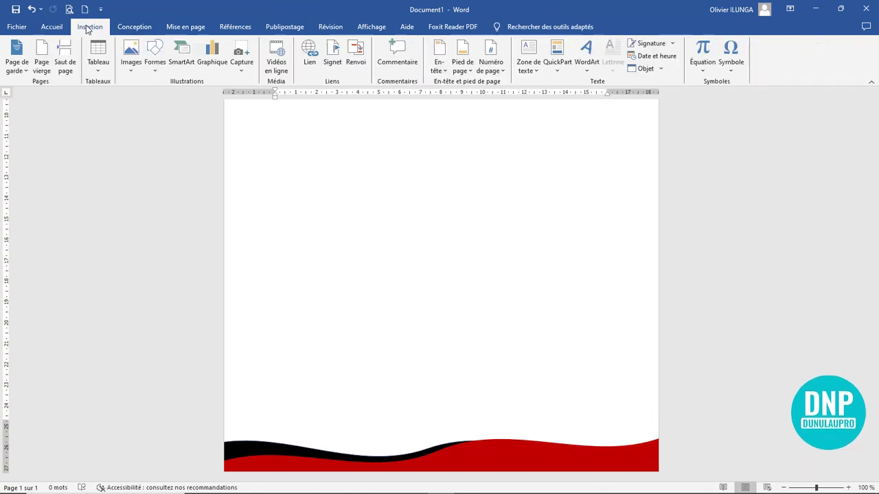
left_click(156, 62)
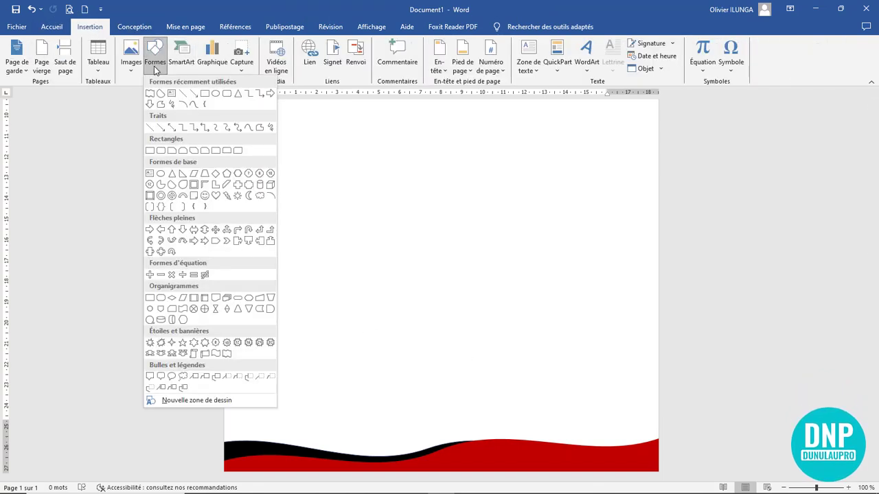
left_click(215, 94)
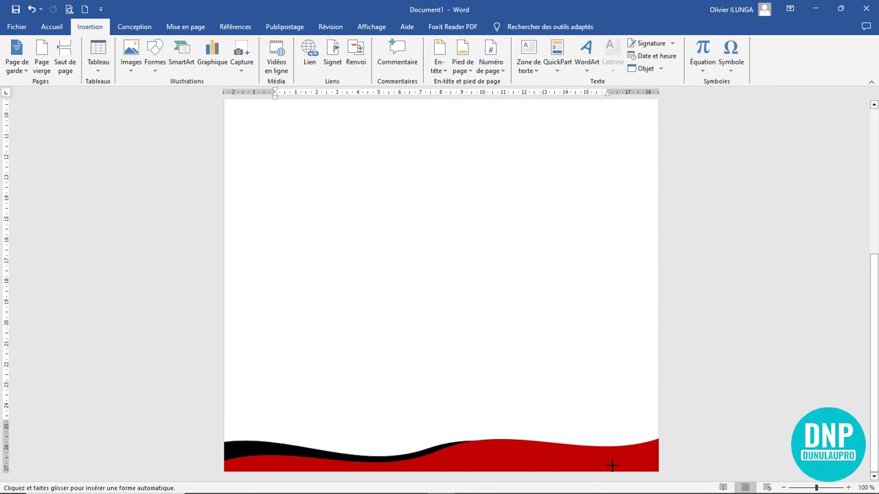
mouse_move(539, 395)
left_mouse_down()
mouse_move(706, 484)
mouse_move(688, 490)
left_mouse_up()
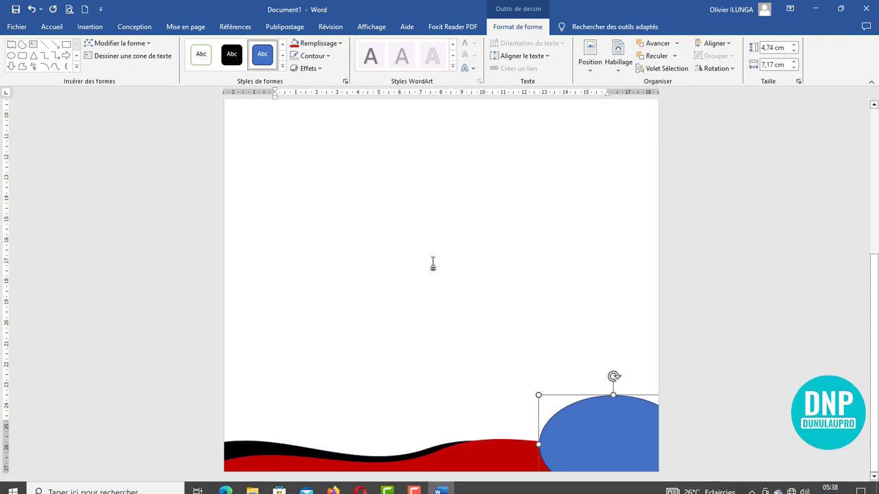
Step: Fill the oval black, send it to the back, and drag it down behind the wave
left_click(309, 48)
left_click(304, 72)
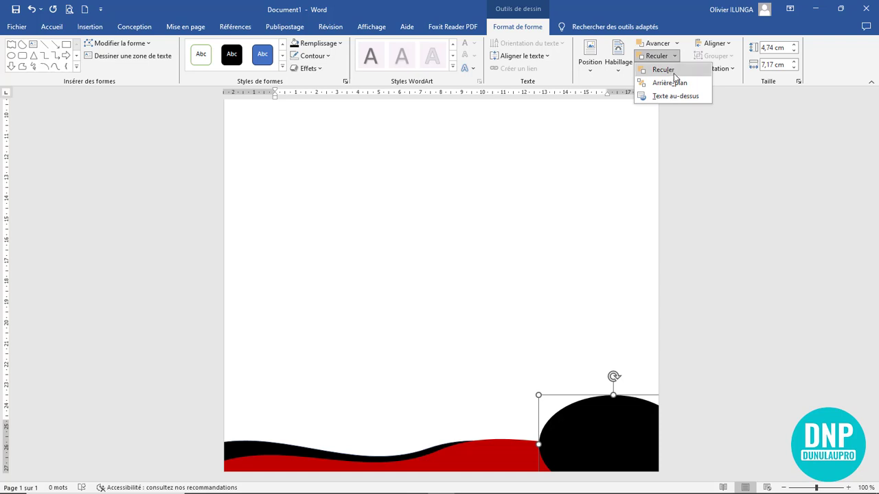
left_click(668, 83)
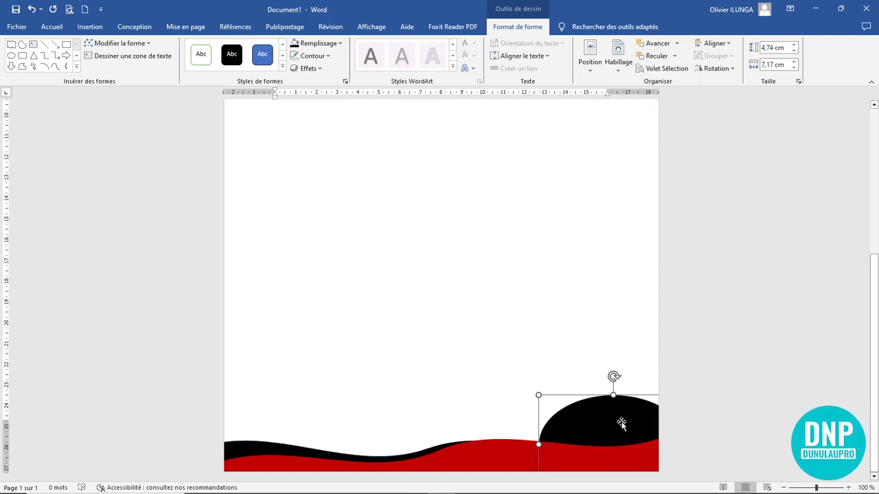
mouse_move(624, 424)
left_mouse_down()
mouse_move(635, 449)
mouse_move(641, 435)
left_mouse_up()
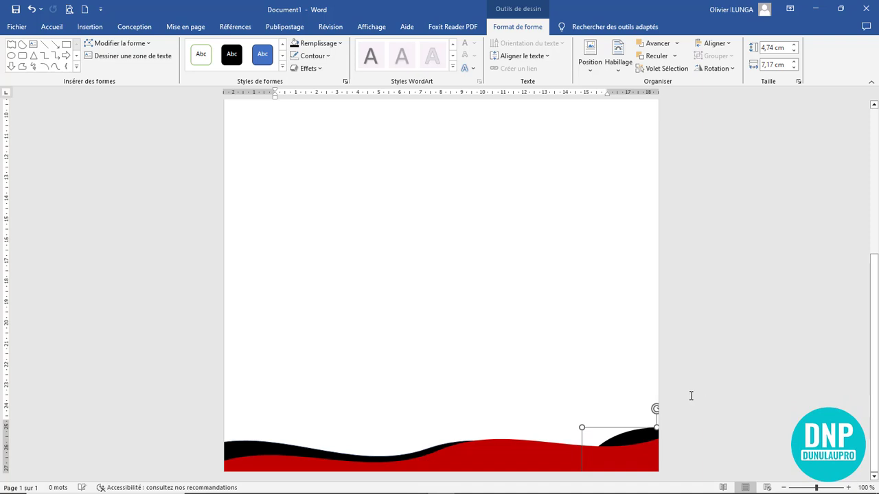
scroll(612, 357, "up", 10)
left_click(612, 357)
scroll(583, 362, "down", 5, "ctrl")
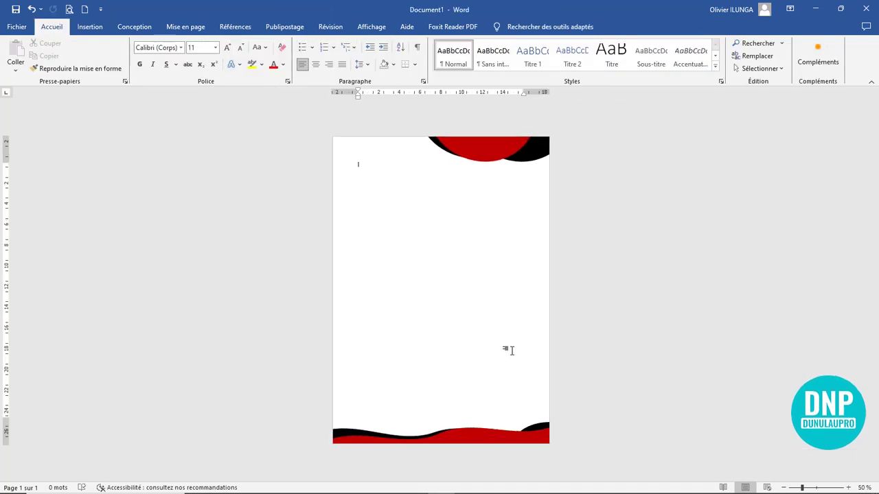
scroll(508, 350, "up", 5, "ctrl")
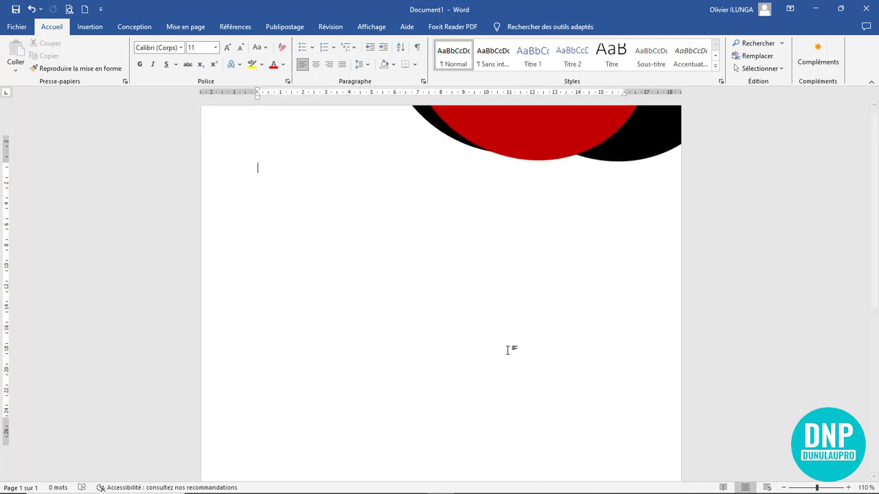
scroll(475, 329, "down", 4, "ctrl")
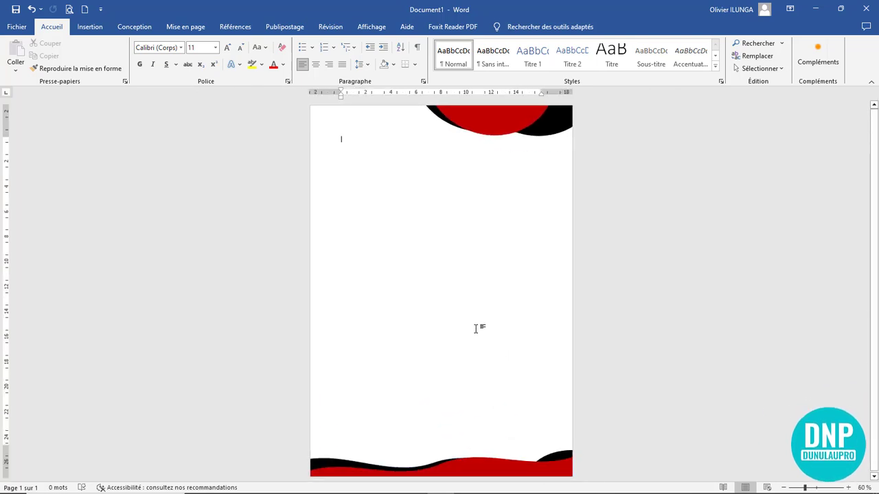
scroll(476, 329, "up", 3, "ctrl")
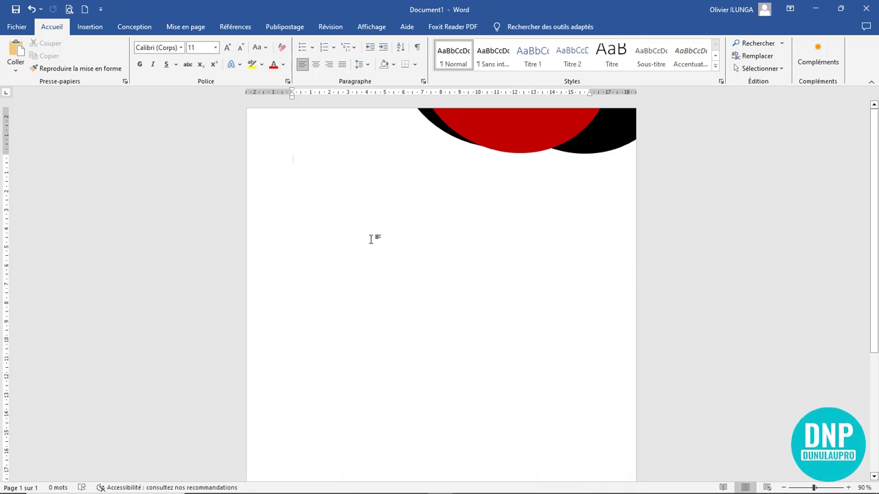
Step: Paste the globe-and-plane logo and align it with the left margin below the header
left_click(15, 54)
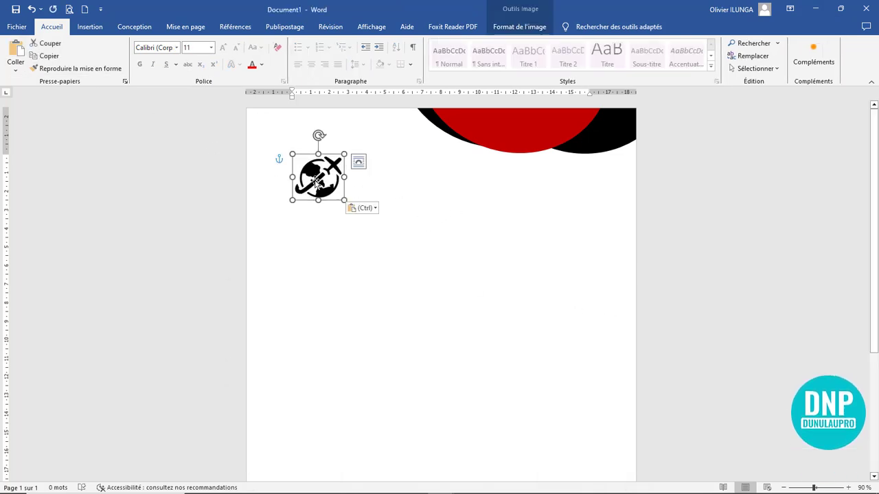
mouse_move(322, 184)
left_mouse_down()
mouse_move(309, 196)
mouse_move(323, 199)
left_mouse_up()
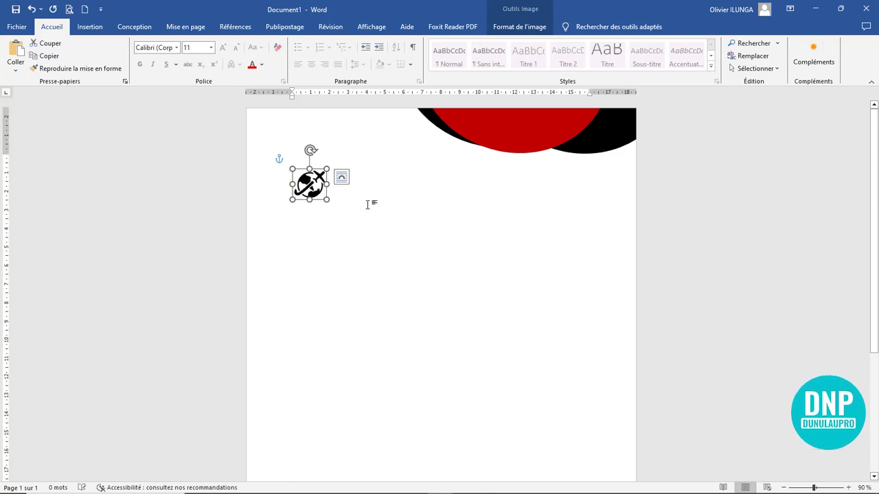
scroll(394, 207, "up", 6, "ctrl")
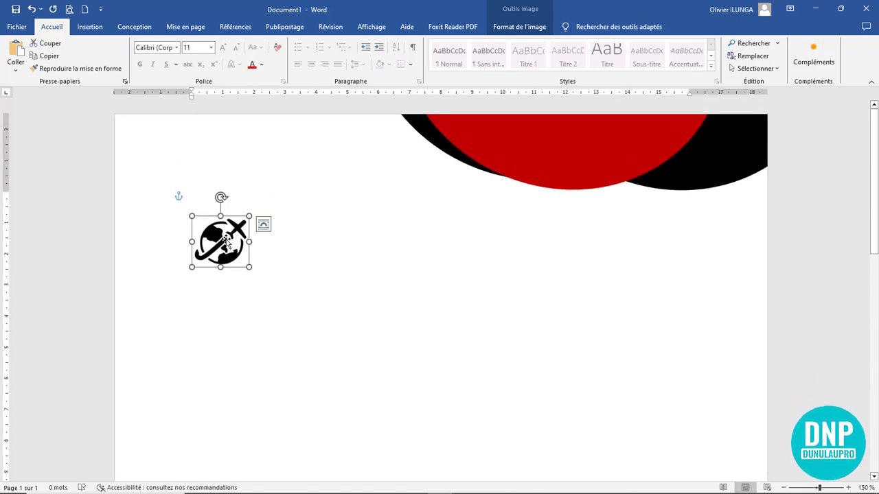
left_click_drag(227, 241, 224, 211)
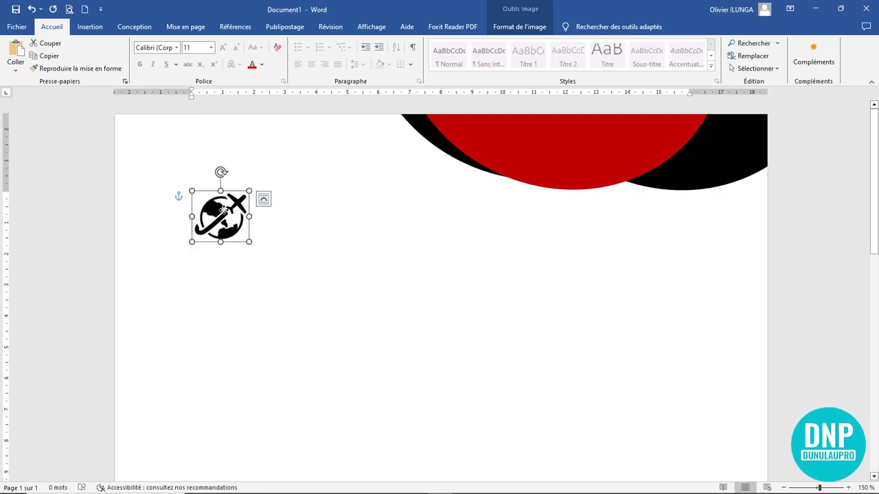
left_click(92, 30)
Step: Add a text box right of the logo reading COMPANY NAME in bold 16-pt Dosis
left_click(163, 65)
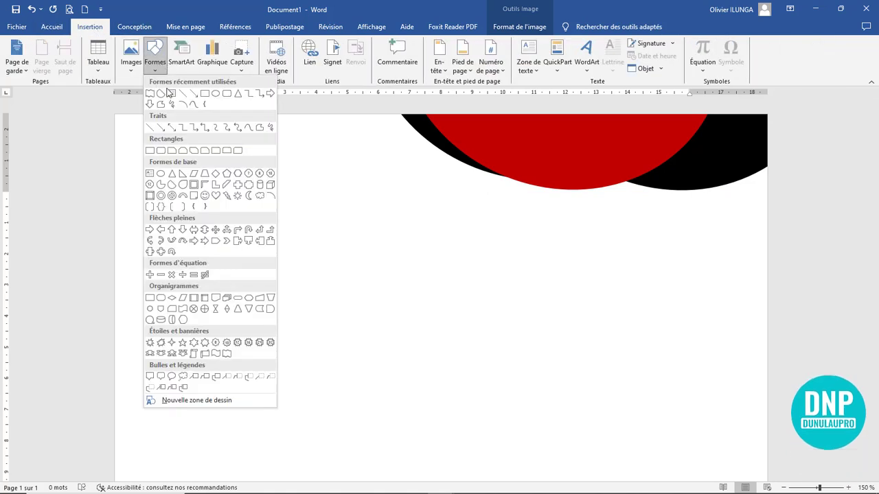
left_click(168, 95)
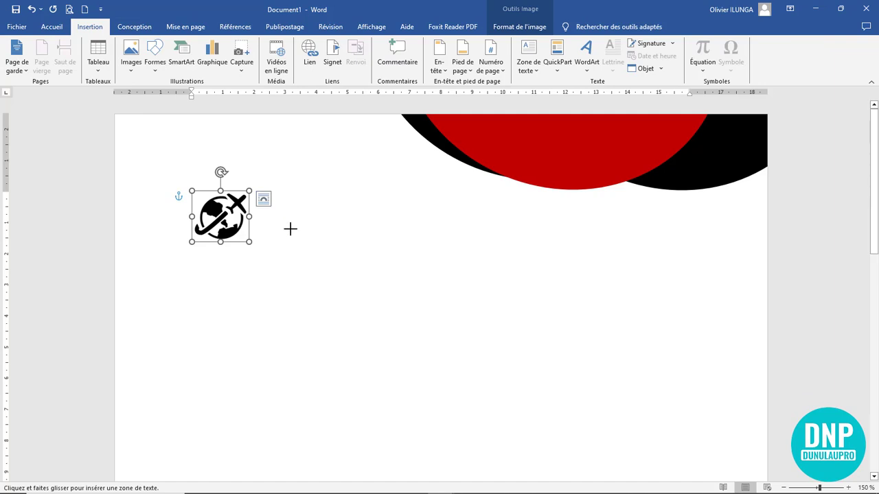
left_click_drag(278, 197, 509, 241)
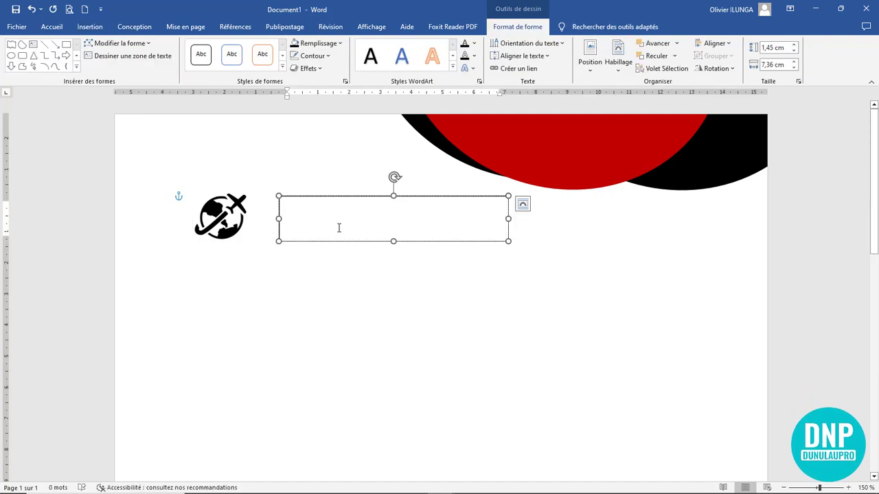
type("com")
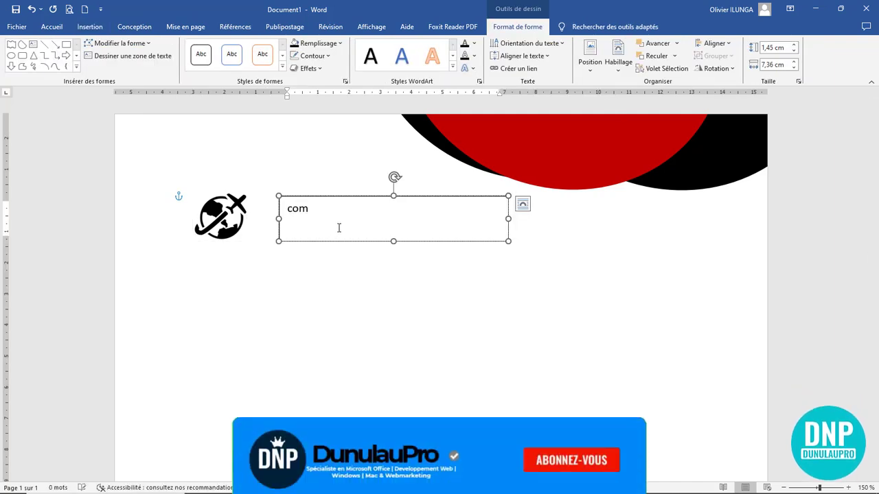
type("pa")
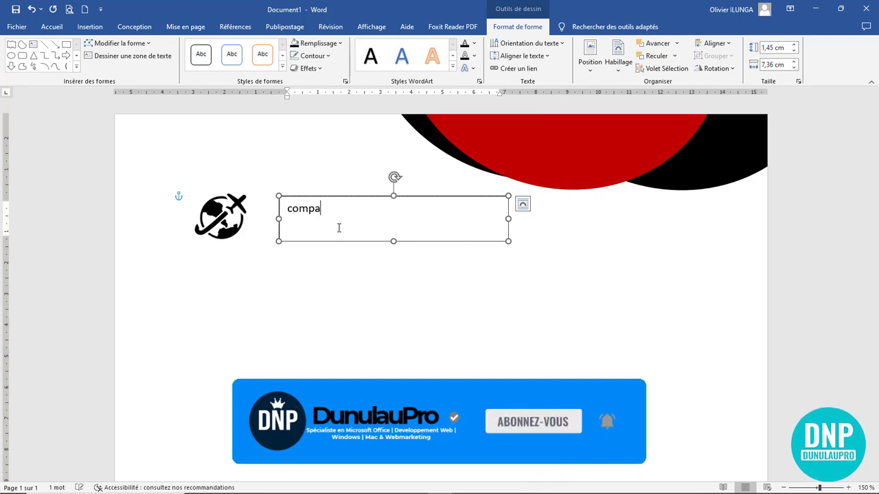
type("y")
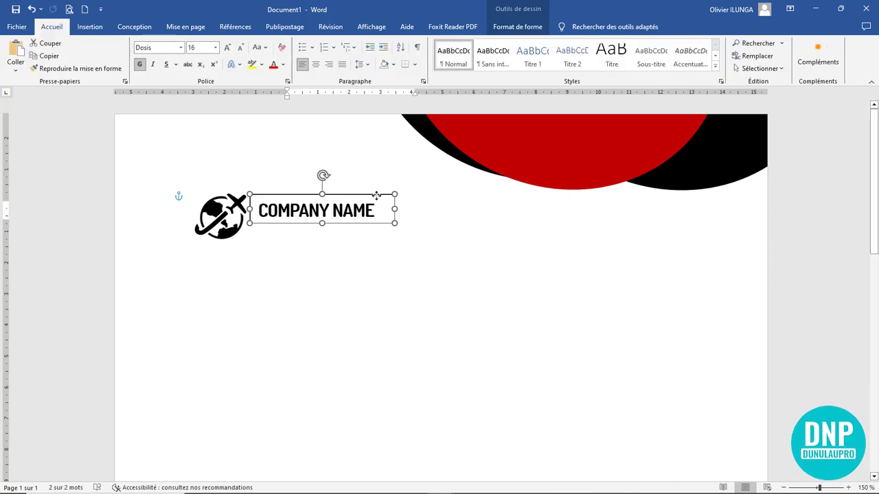
left_click(211, 213)
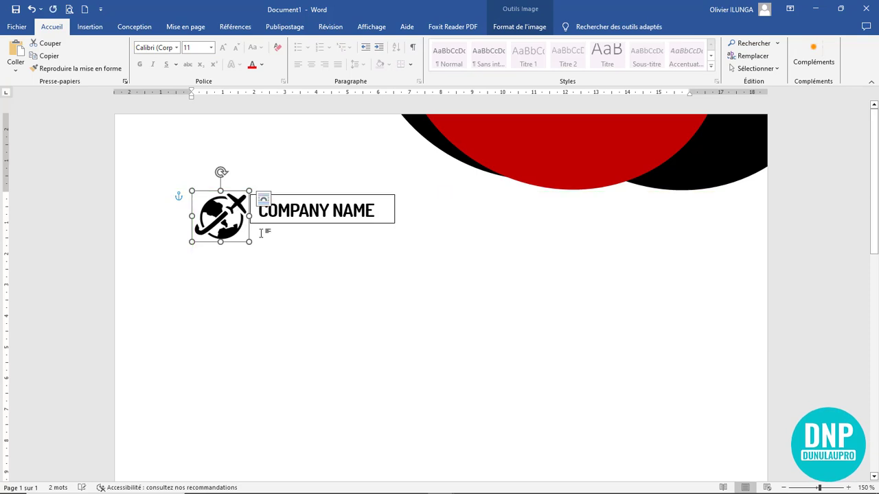
left_click(331, 217)
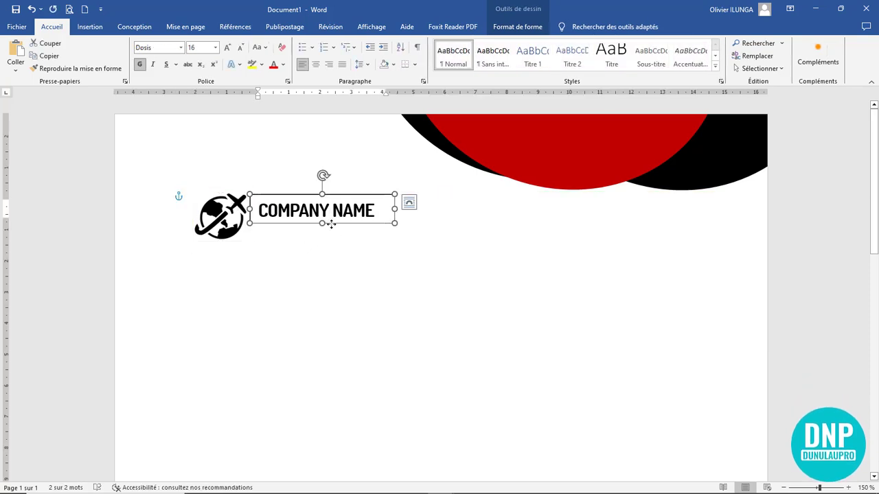
Step: Duplicate the COMPANY NAME box below it and change its text to non-bold 'Tagline Goes here'
left_click_drag(331, 224, 332, 242, "ctrl")
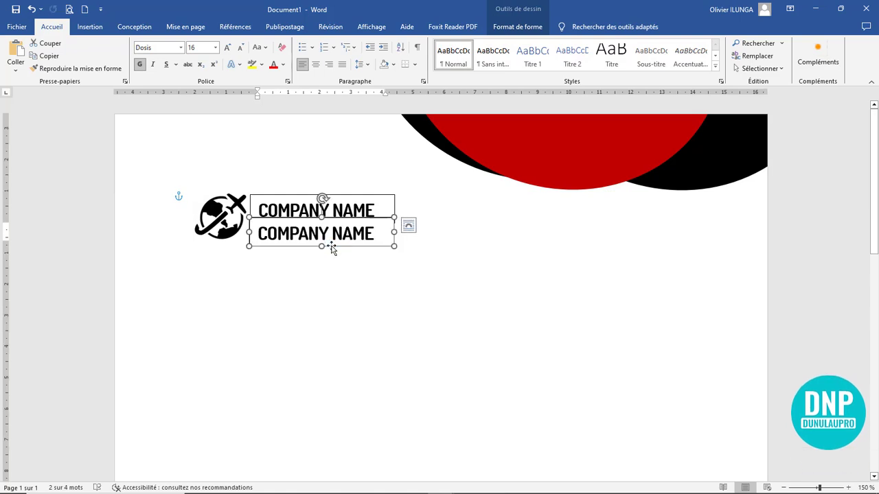
left_click(249, 232)
right_click(249, 232)
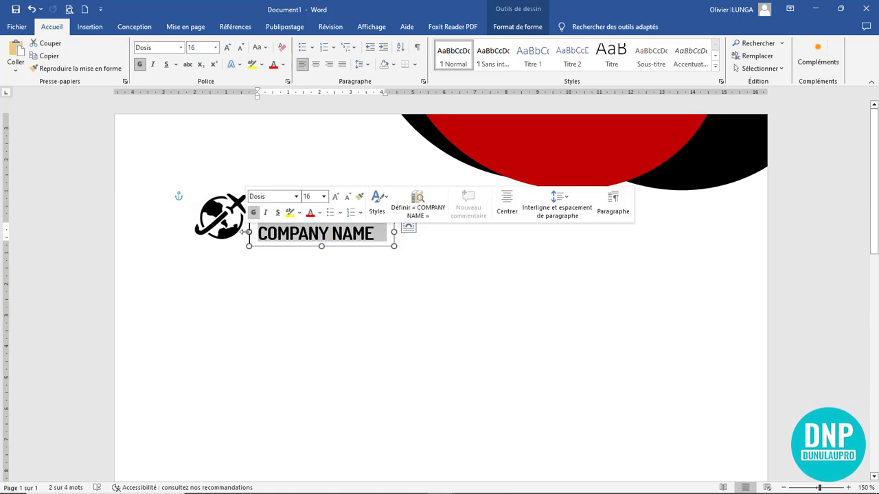
type("t")
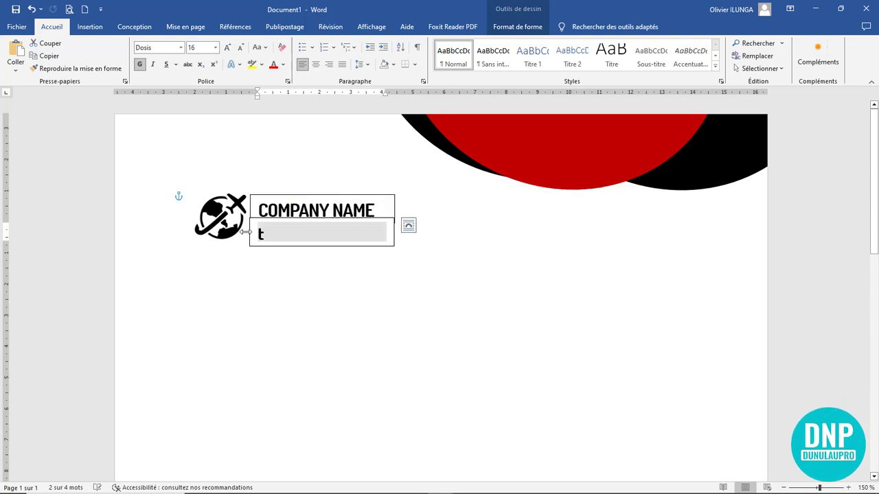
type("ag")
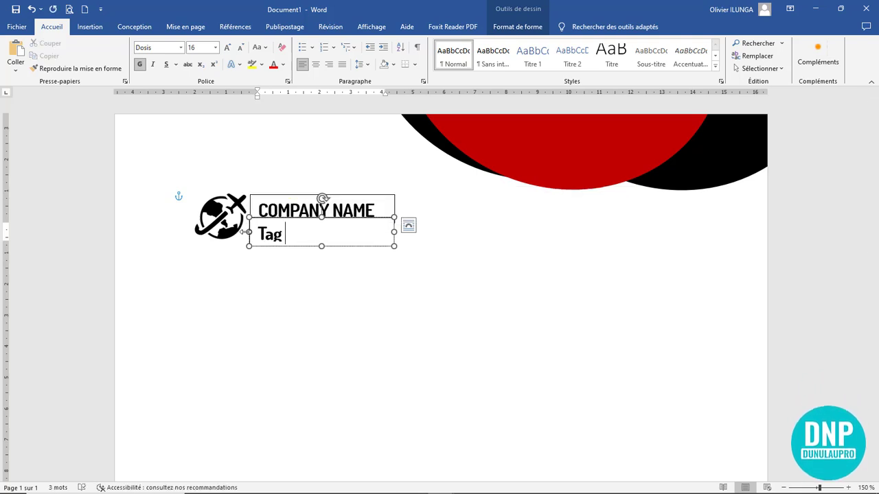
type("line")
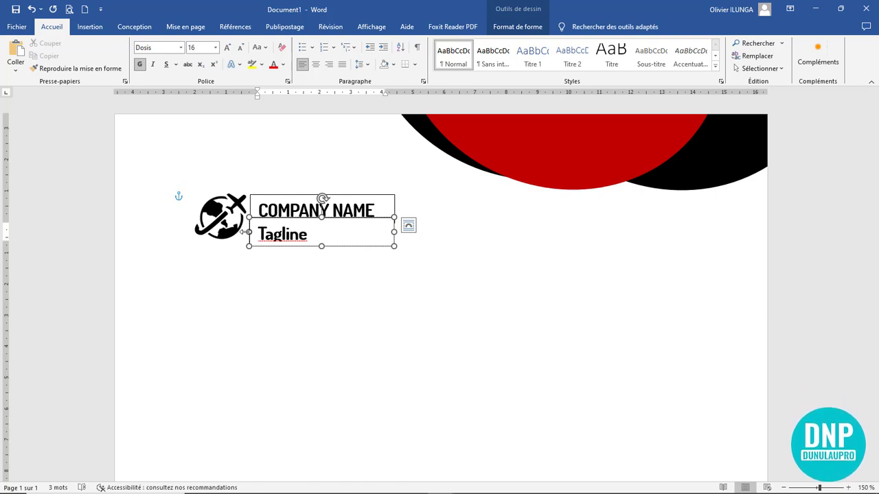
type(" Gos here")
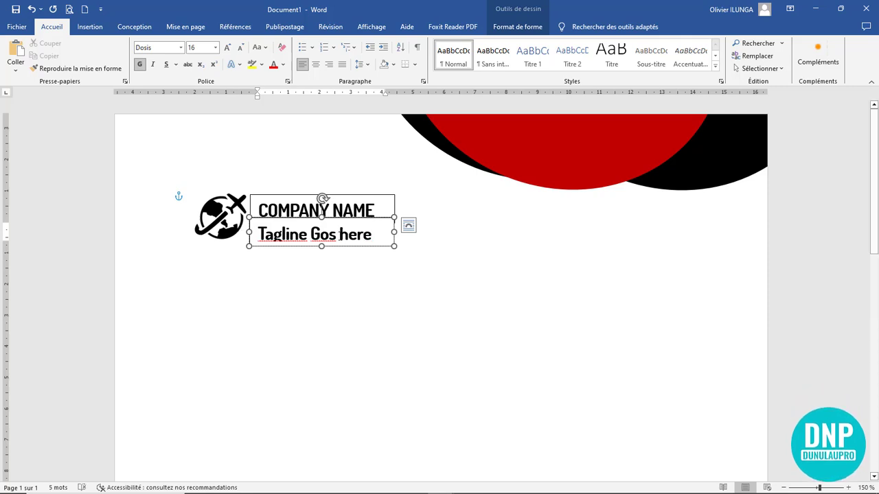
left_click(329, 237)
type("e")
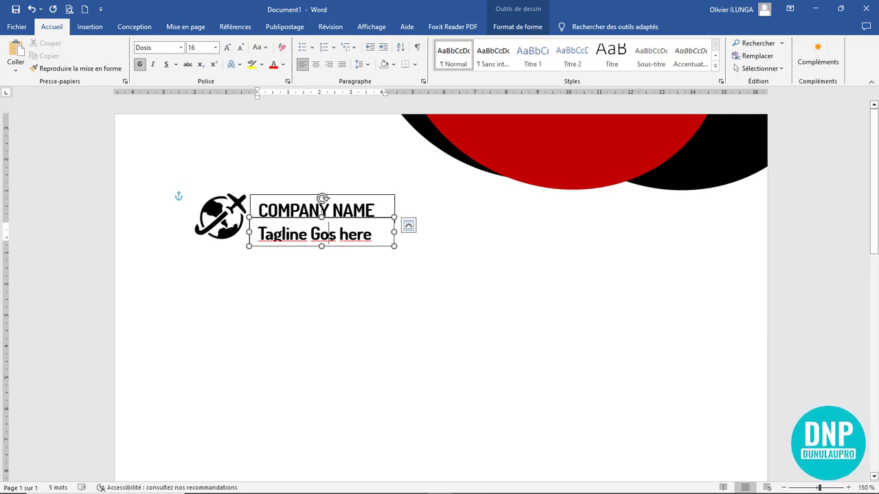
left_click(389, 219)
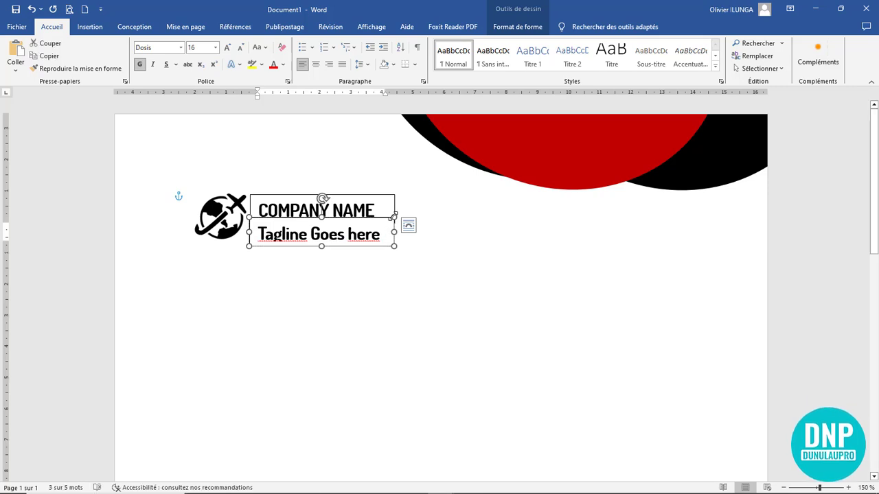
key("ctrl+z")
left_click(368, 234)
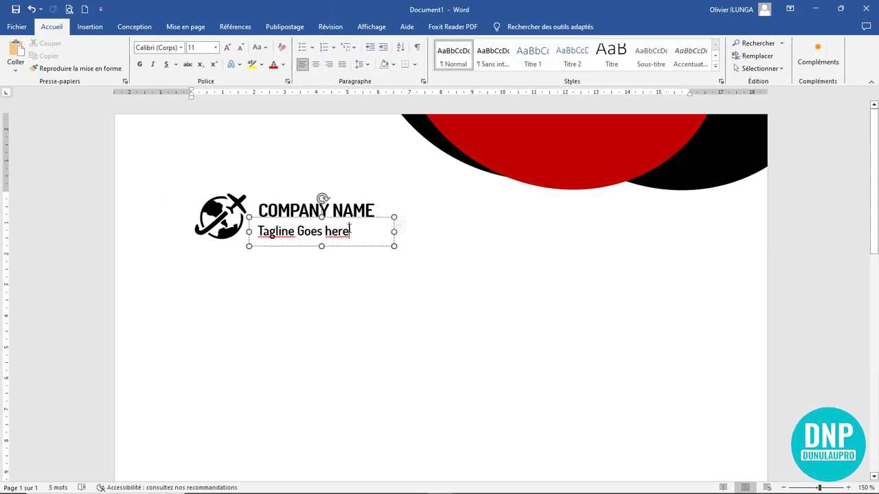
left_click(368, 202)
Step: Colour the word NAME dark red, leaving COMPANY black
left_click_drag(379, 208, 333, 215)
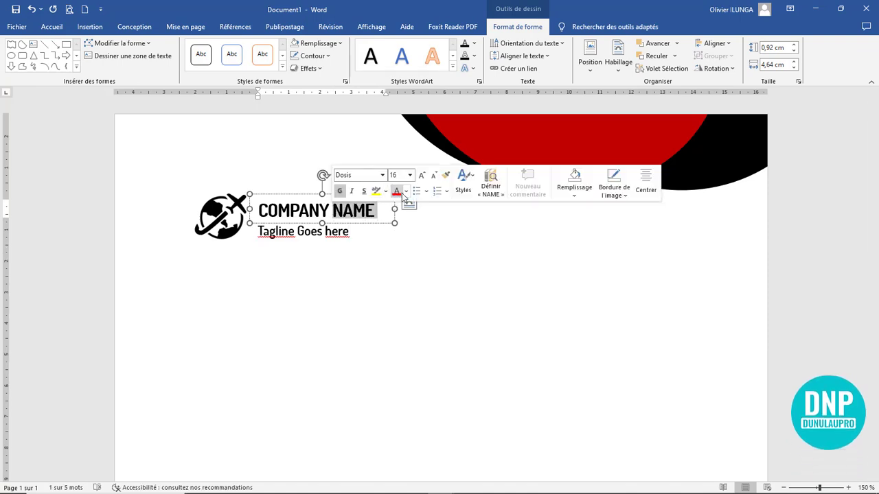
left_click(406, 192)
left_click(396, 313)
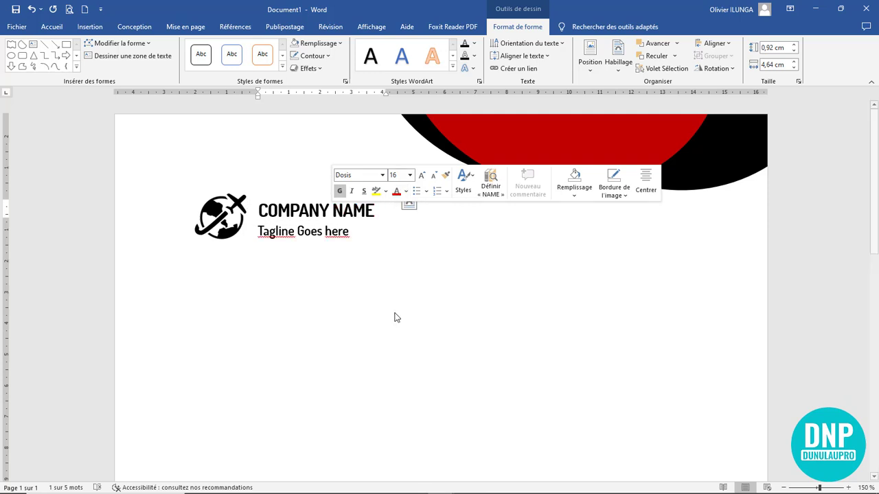
left_click(345, 269)
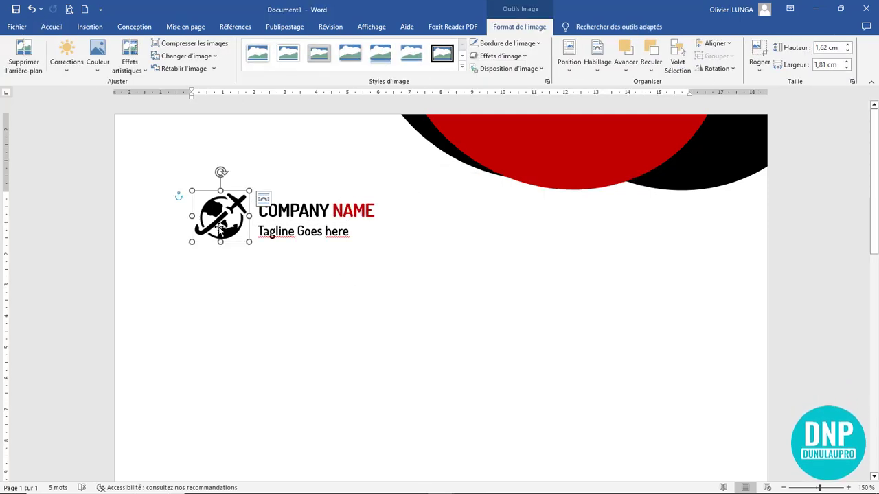
Step: Preview the logo's Corrections and Color presets, then close them without applying any
left_click(68, 69)
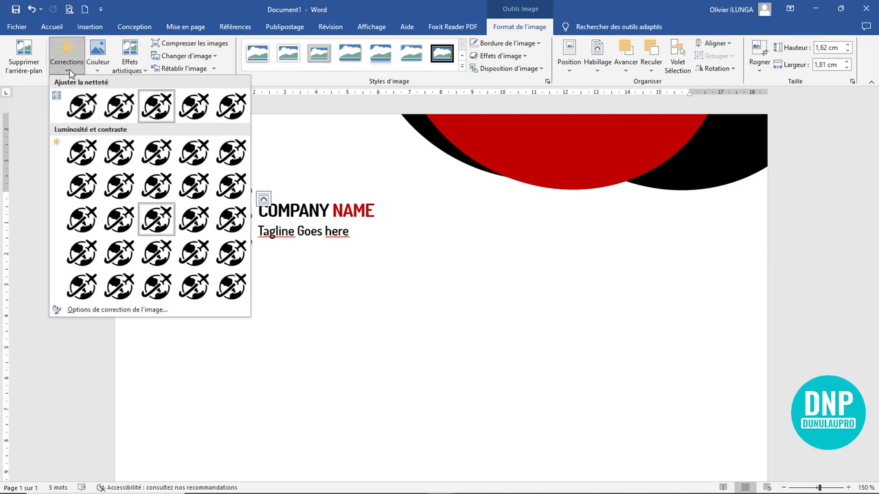
left_click(69, 68)
left_click(95, 69)
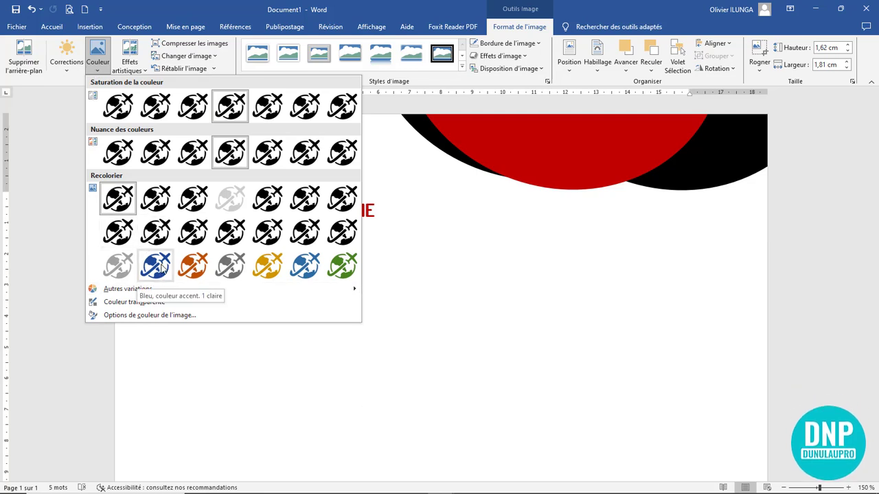
left_click(411, 222)
Step: Ctrl-drag a copy of the COMPANY NAME text box to just below the header
left_click(413, 240)
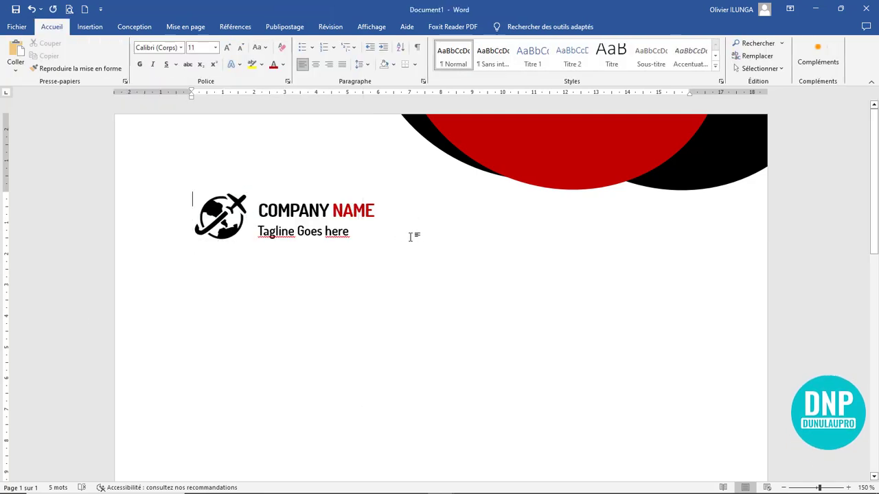
scroll(412, 239, "down", 2, "ctrl")
scroll(411, 236, "down", 4, "ctrl")
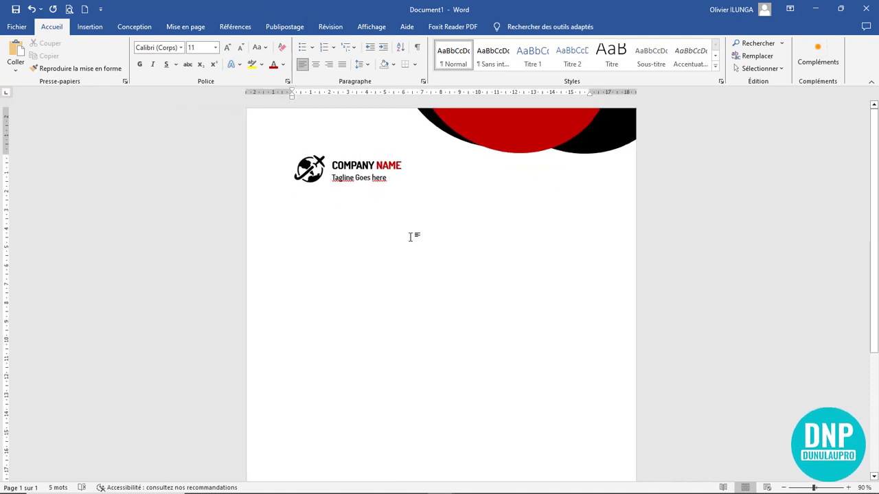
scroll(410, 237, "up", 2, "ctrl")
scroll(410, 237, "up", 2, "ctrl")
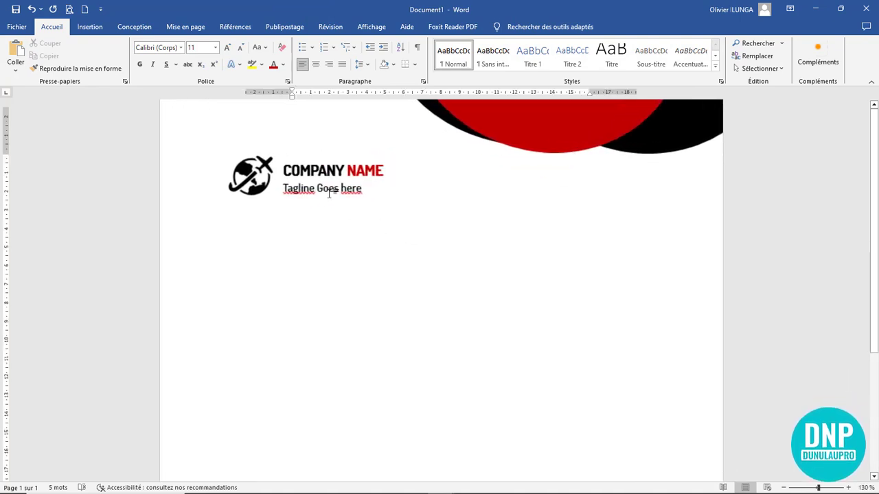
left_click(320, 168)
left_click_drag(322, 157, 277, 228)
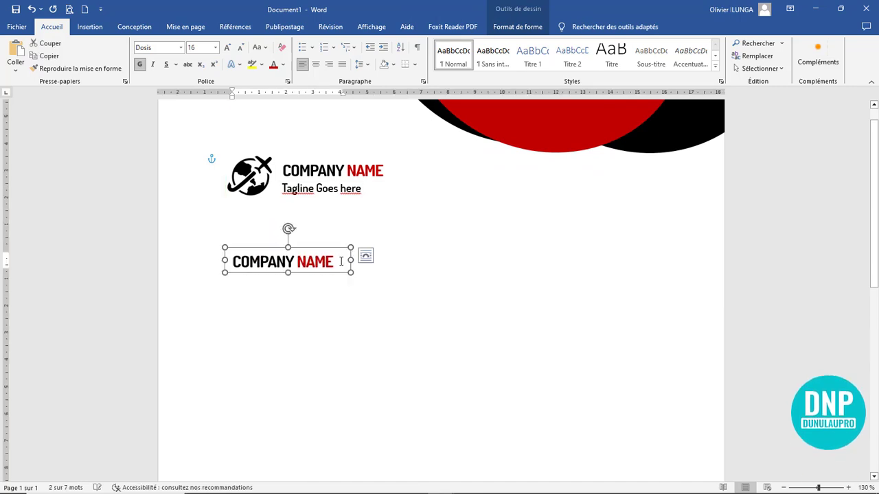
Step: Replace the copy's text with 'TO' and the recipient's name, colouring the surname dark red
right_click(205, 255)
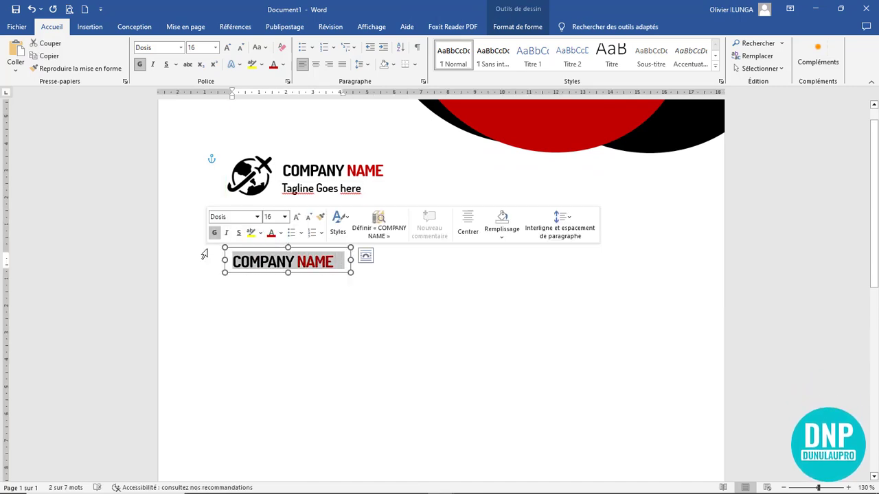
type("TO J")
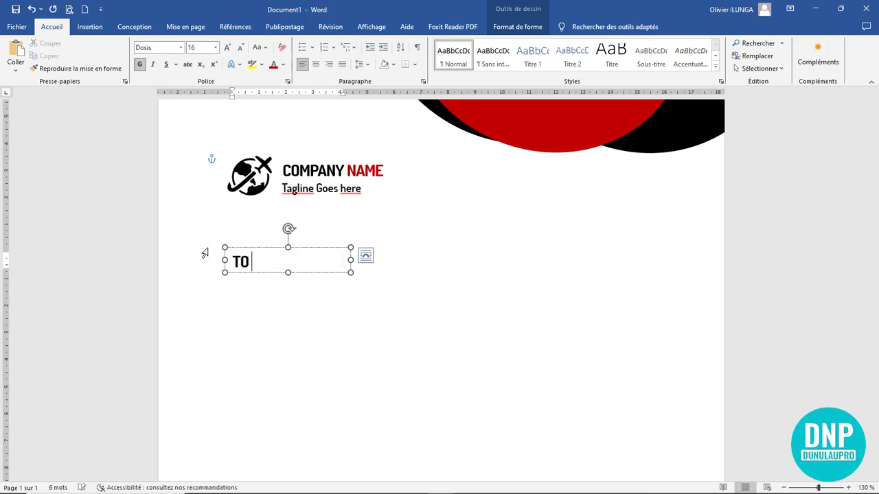
type("OHN DO")
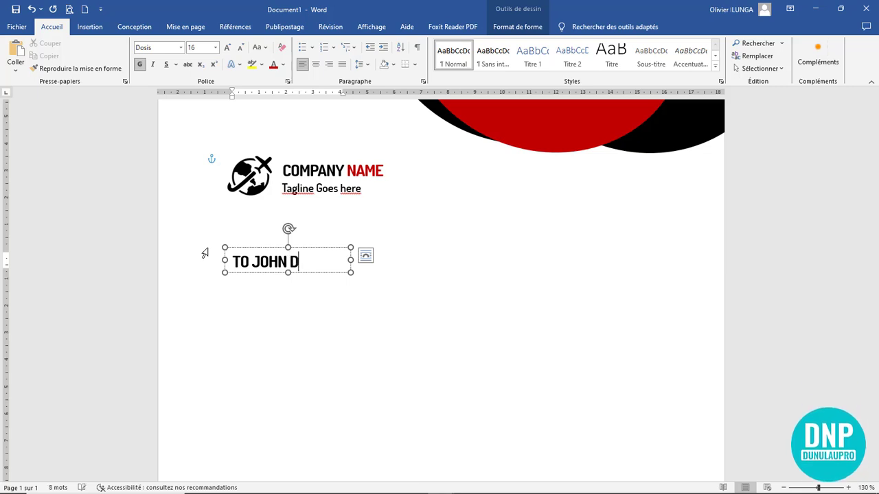
type("E")
double_click(315, 263)
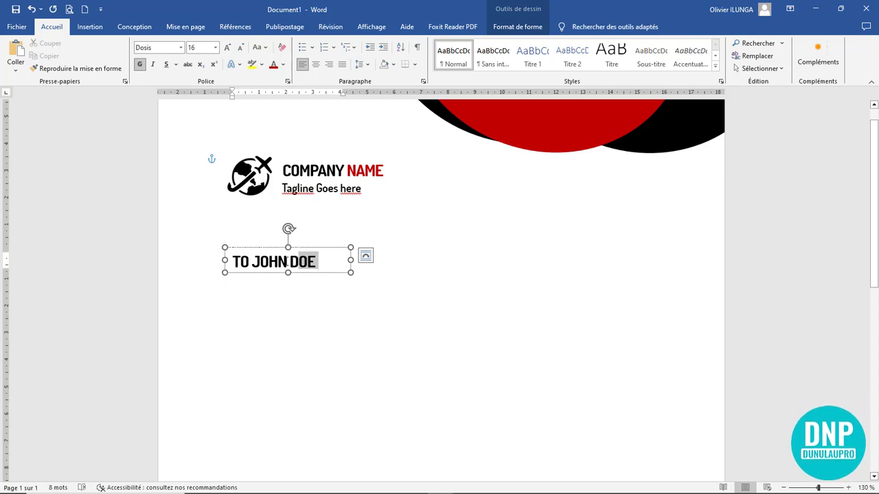
left_click(348, 244)
Step: Duplicate the recipient line below it, type 'Marketing Manager', and widen the box
left_click_drag(300, 272, 300, 262)
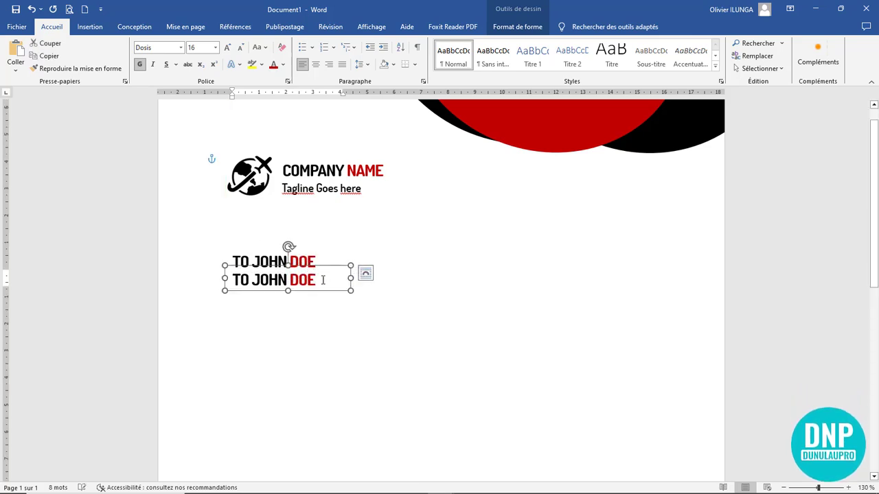
triple_click(232, 280)
type("Mar")
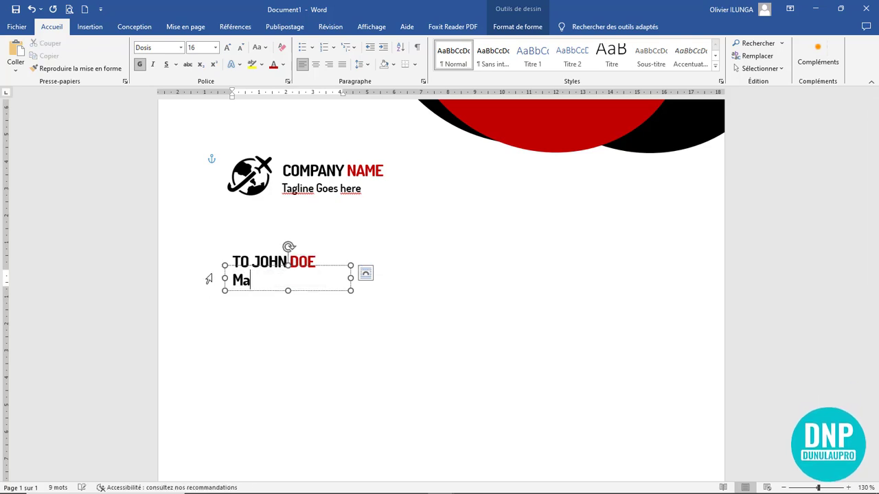
type("keting ")
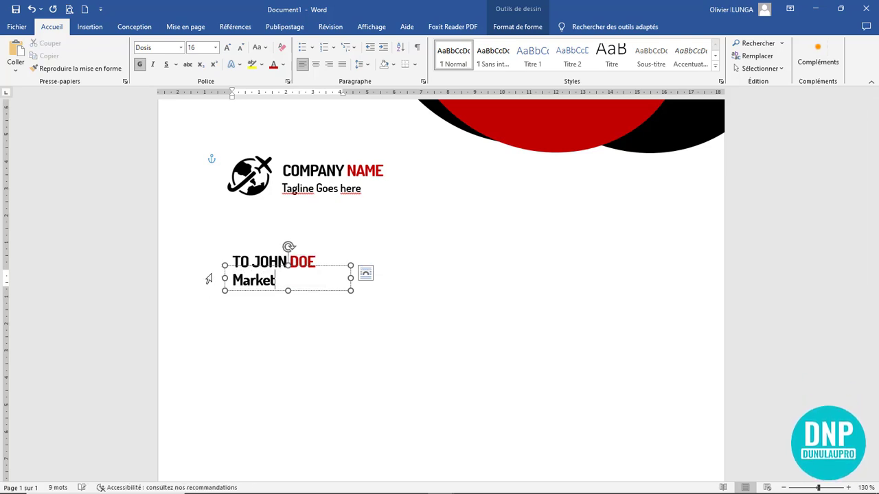
type("M")
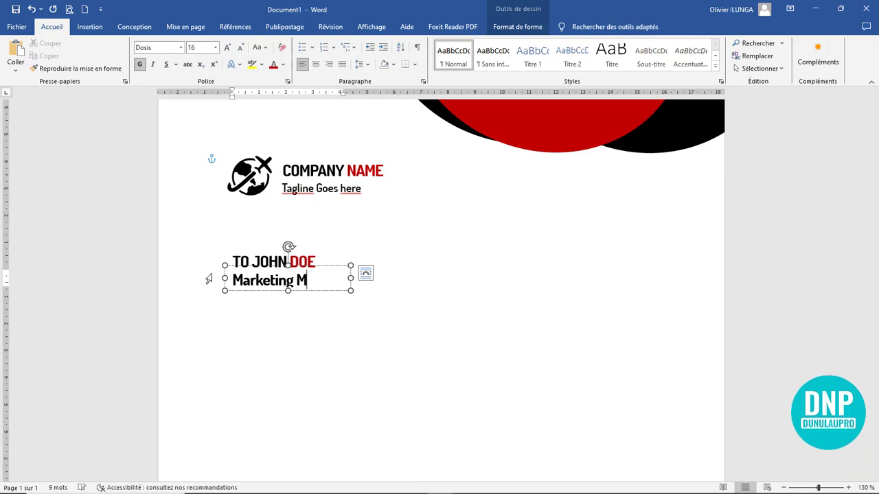
type("a")
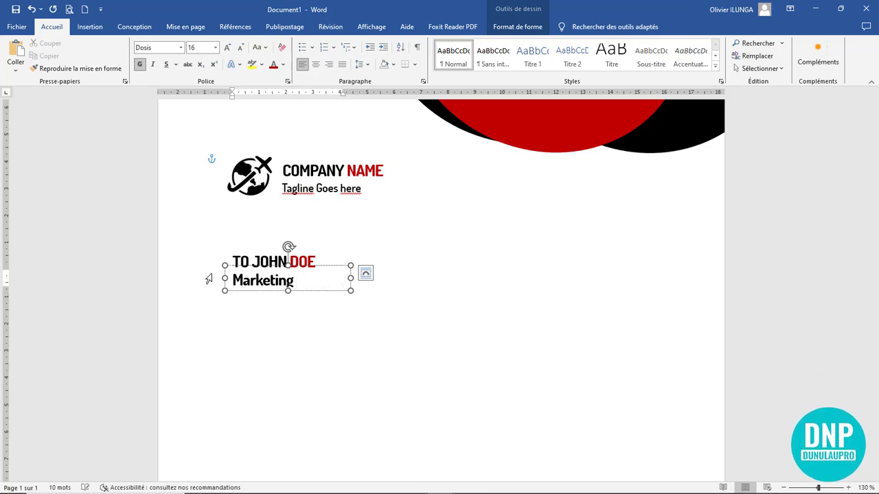
left_click_drag(352, 277, 383, 278)
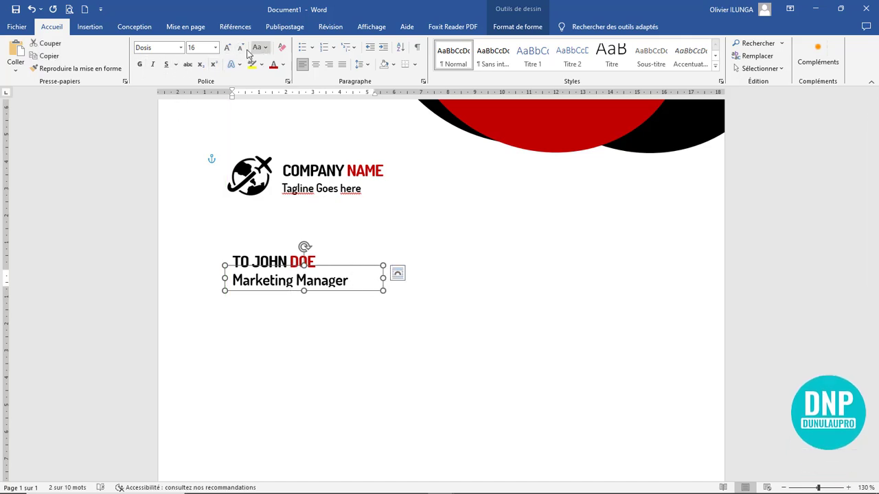
Step: Shrink 'Marketing Manager' from 16 to 12 pt and compare it with other boxes
left_click(242, 49)
left_click(242, 48)
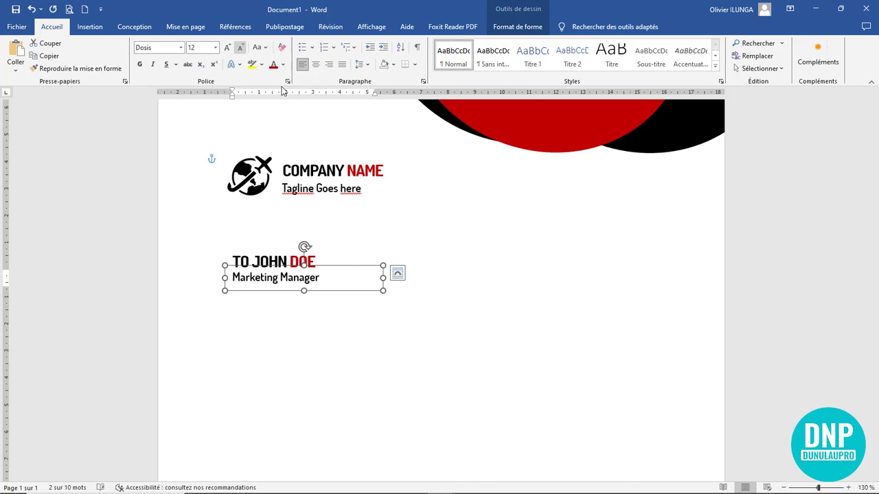
left_click(422, 308)
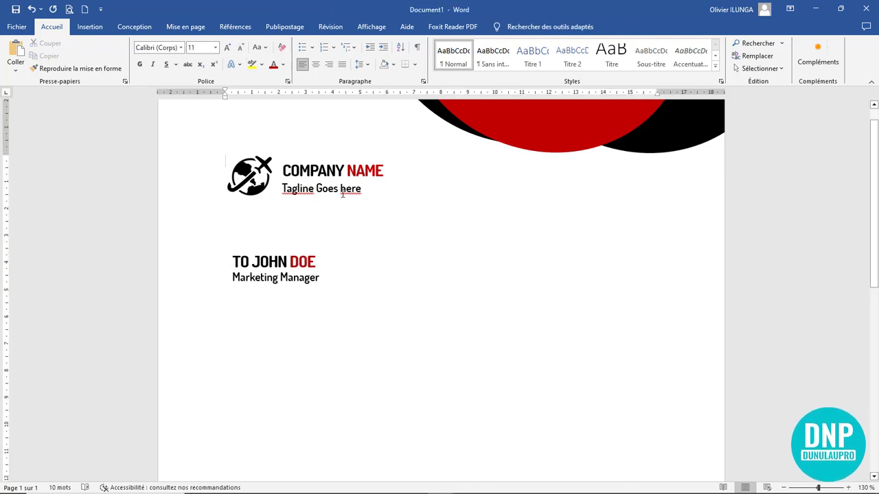
left_click(314, 194)
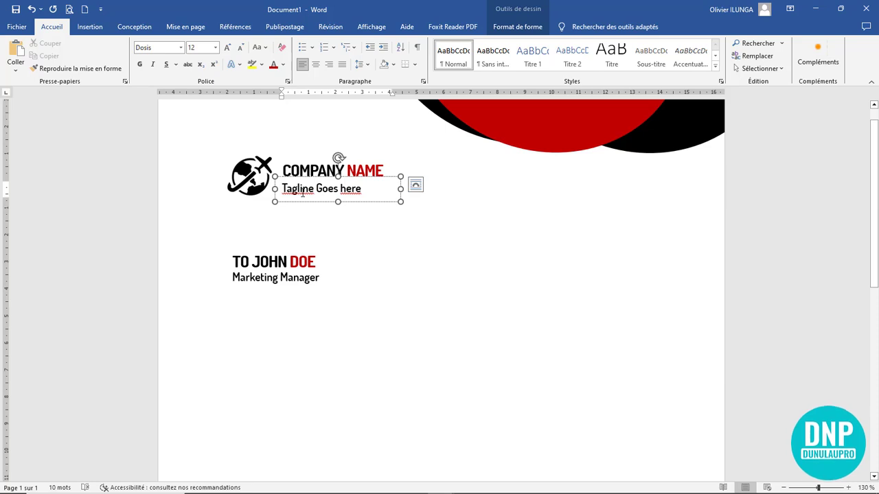
left_click(302, 278)
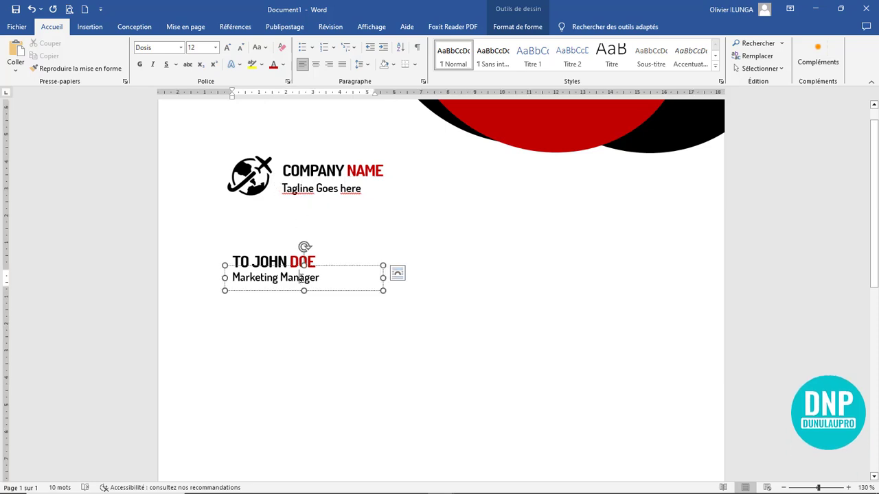
left_click(389, 310)
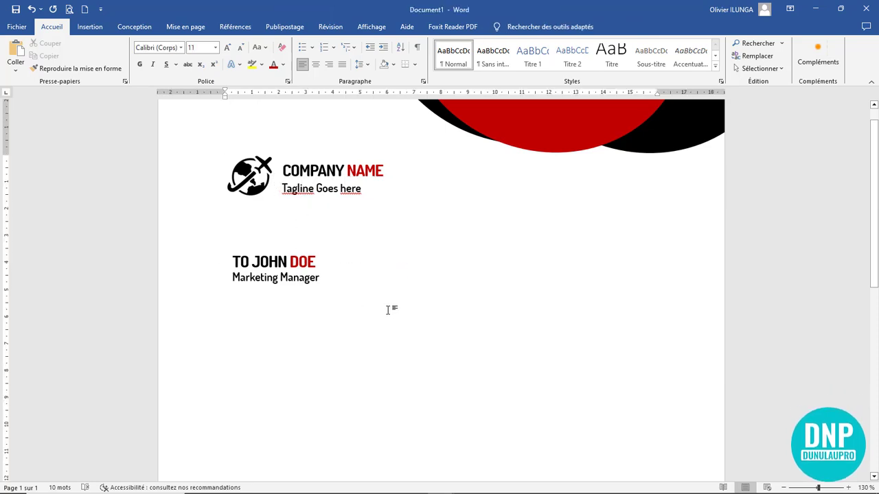
Step: Copy the recipient box to the page right and type 'Date 16 December 2023'
left_click(307, 277)
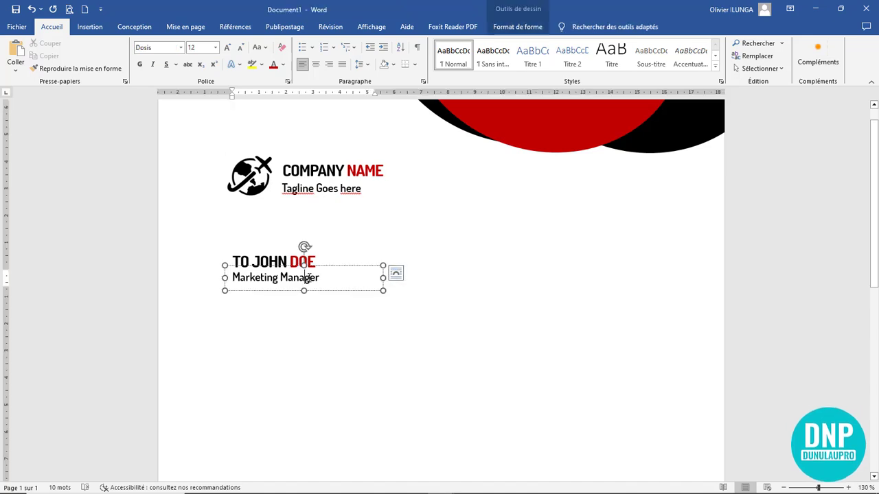
left_click_drag(349, 266, 695, 259)
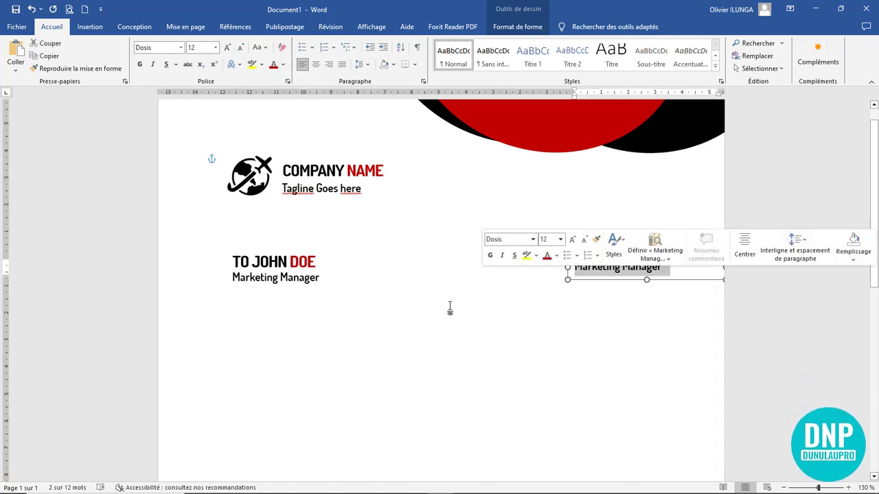
type("Date 16 December 2023")
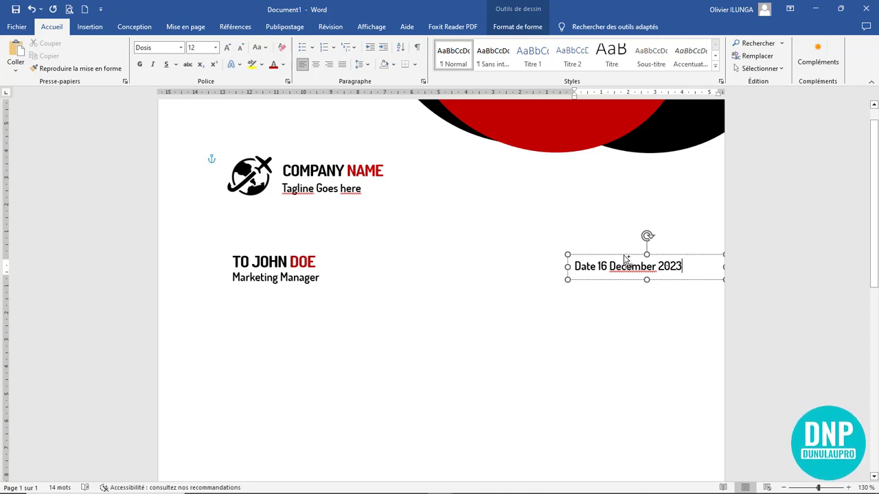
Step: Place a copy of the date box below 'Marketing Manager'
mouse_move(624, 256)
left_mouse_down()
mouse_move(435, 273)
mouse_move(279, 323)
left_mouse_up()
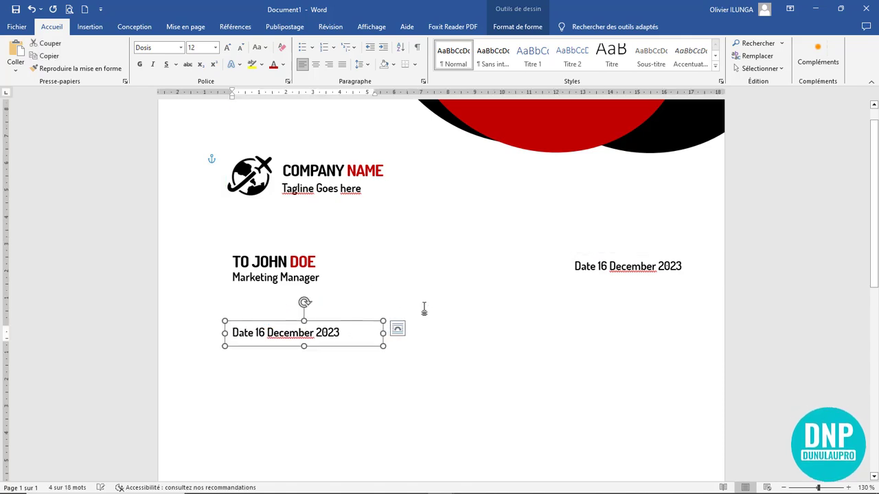
left_click(451, 309)
scroll(451, 306, "down", 9)
scroll(453, 305, "down", 2)
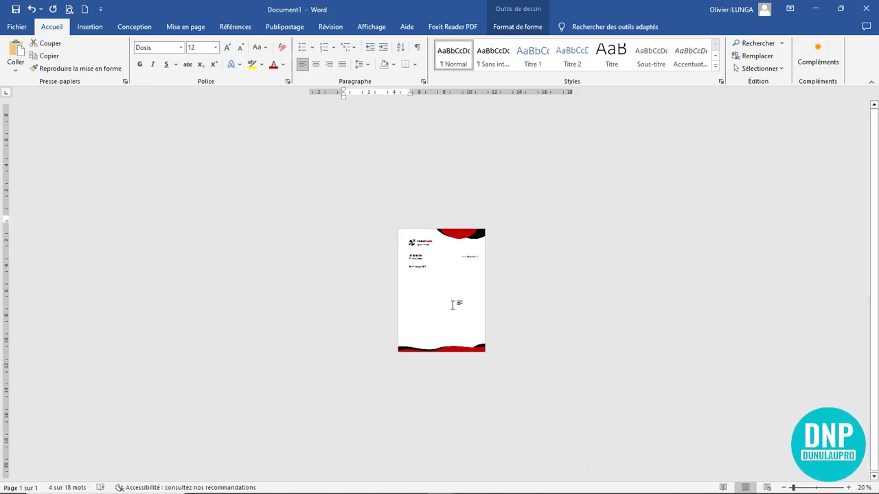
scroll(453, 305, "up", 7)
scroll(452, 305, "up", 2)
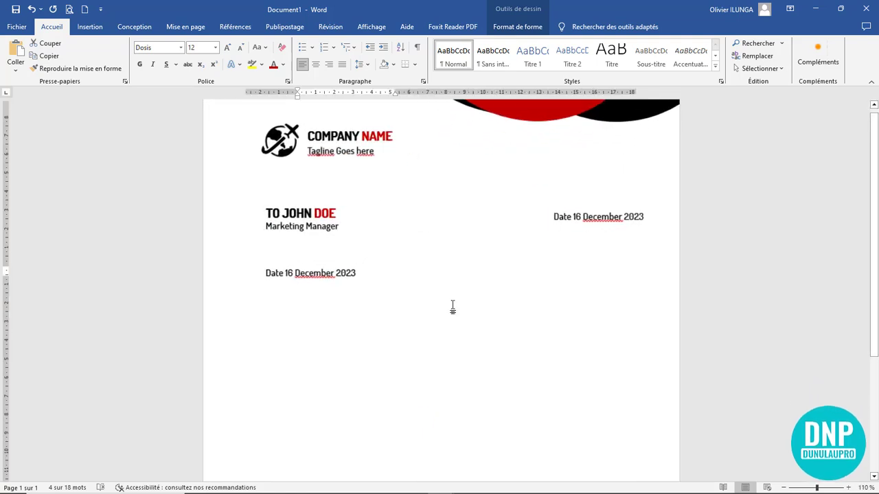
scroll(453, 296, "up", 5)
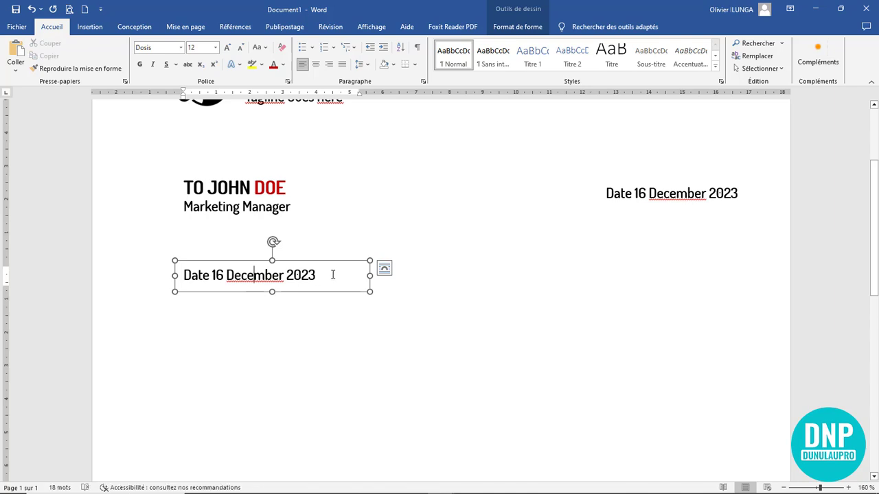
Step: Replace the copied date with TECHART GROUP plus the company's street and city lines
left_click_drag(332, 275, 177, 277)
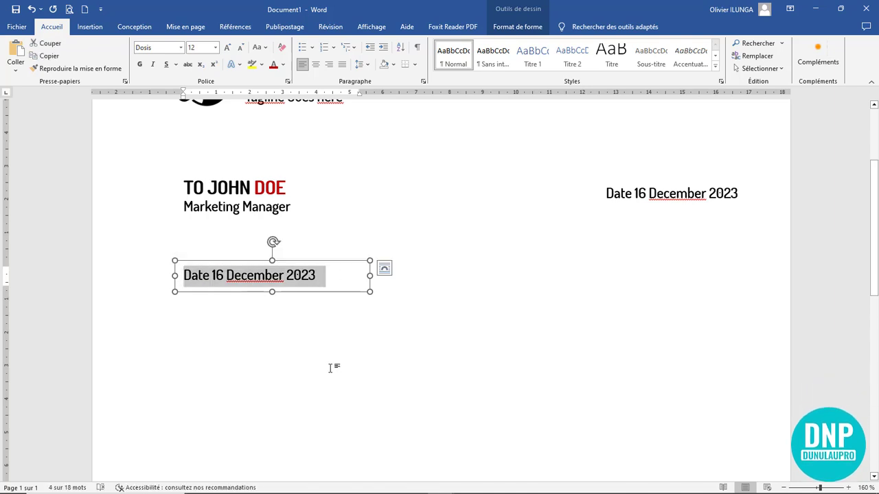
type("TE")
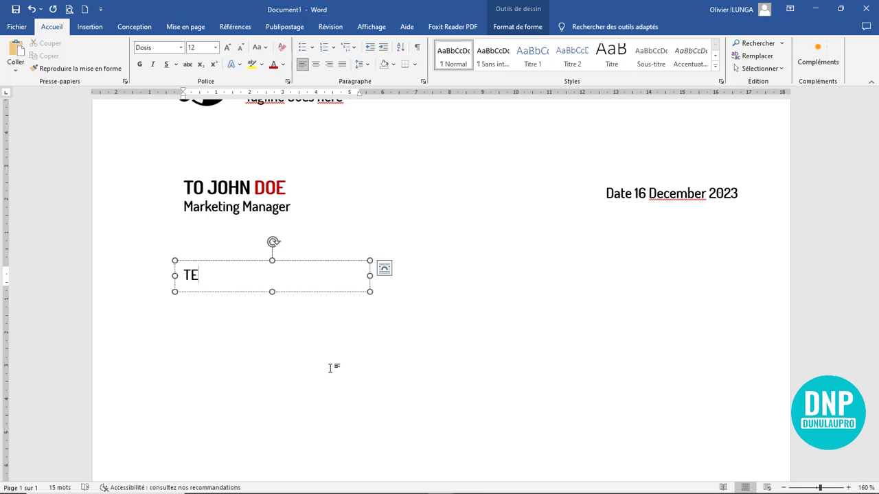
type("CH")
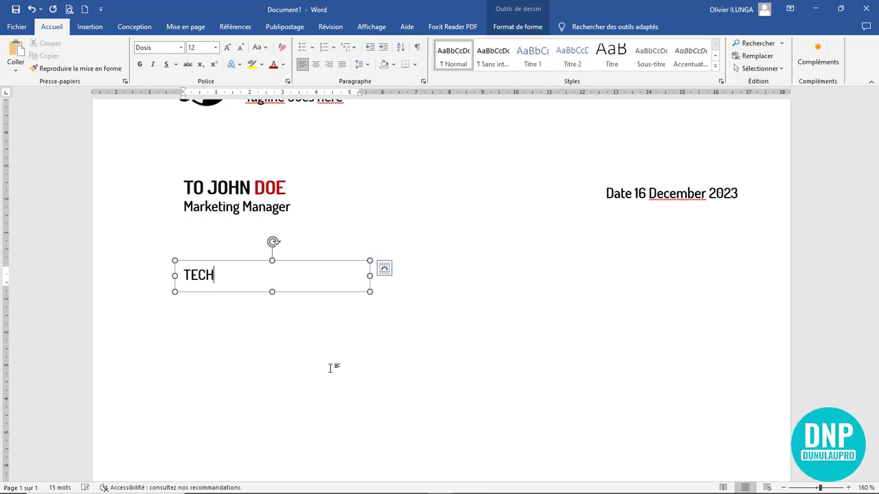
type("RT ")
type("GROUP")
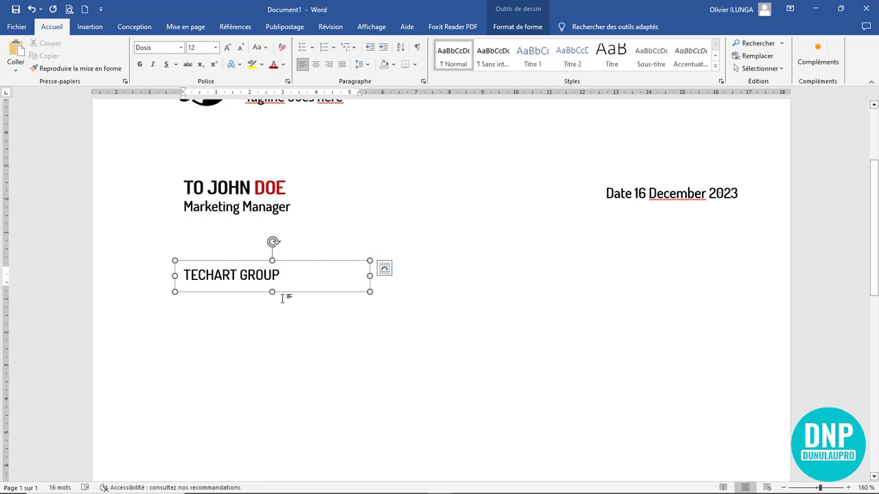
left_click_drag(272, 292, 278, 334)
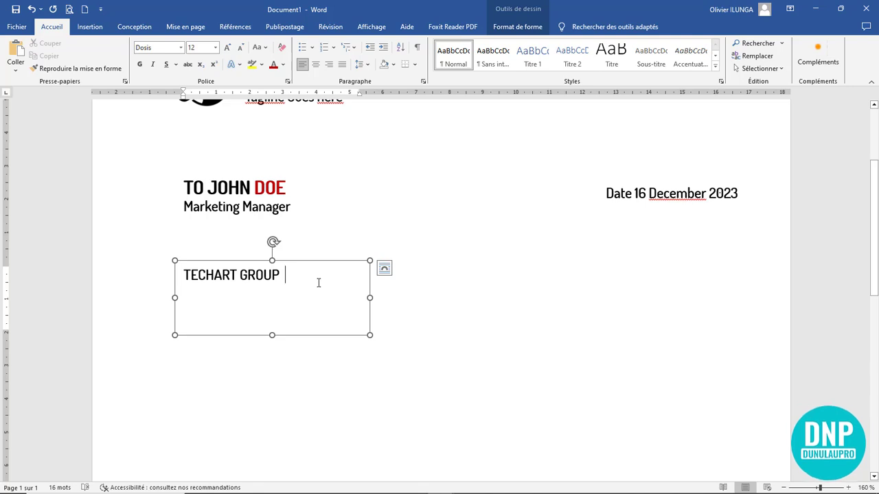
key("Return")
type("72, S")
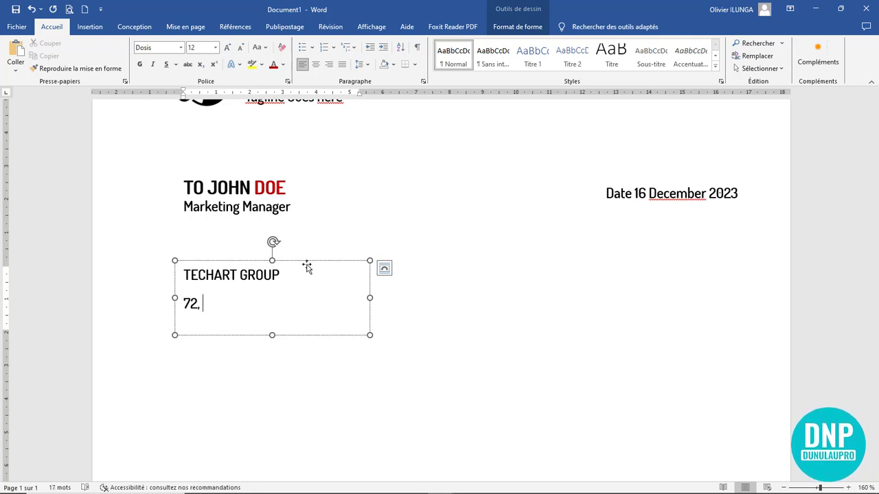
type("eventh Avenue")
key("Return")
type("New York, USA")
key("Escape")
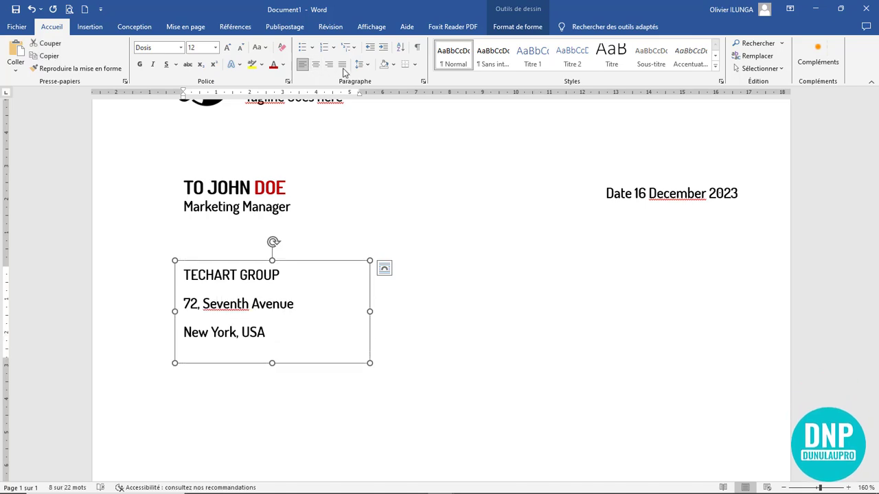
Step: Set the address to 1,0 line spacing with no space after paragraphs
left_click(366, 67)
left_click(376, 78)
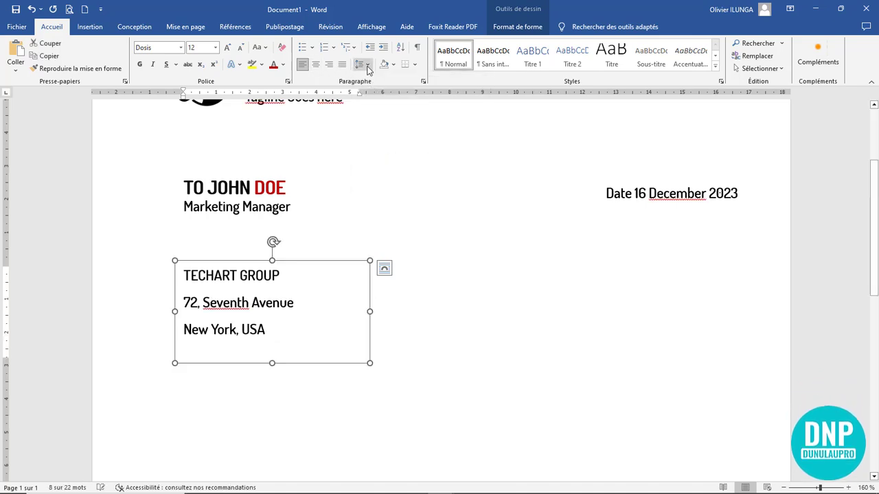
left_click(363, 65)
left_click(389, 184)
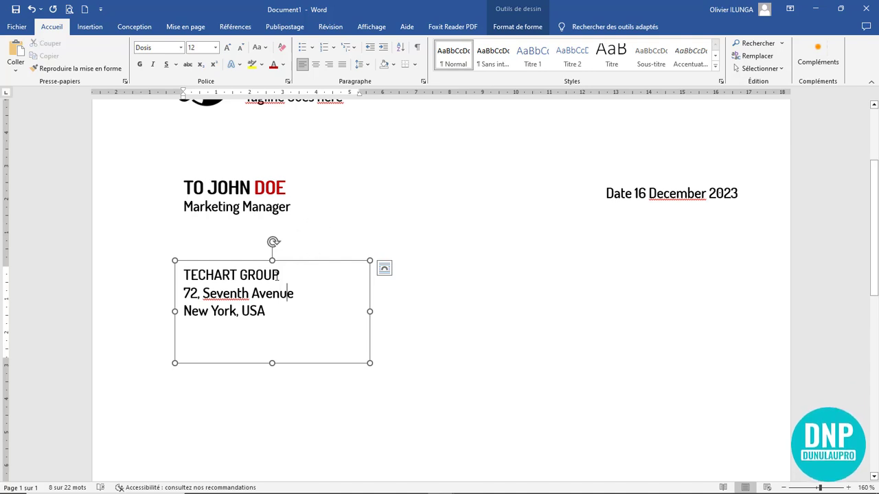
Step: Colour GROUP dark red, ignore the Seventh spelling flag, and shorten the box to three lines
double_click(256, 274)
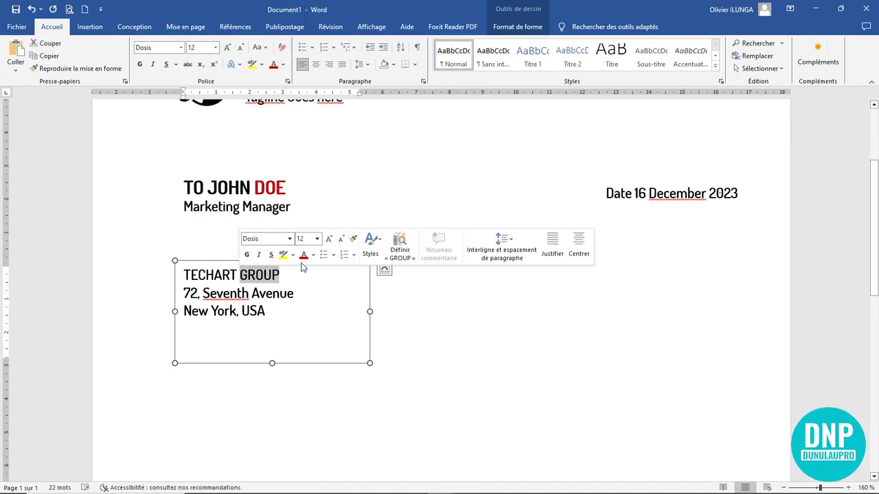
left_click(304, 257)
right_click(221, 295)
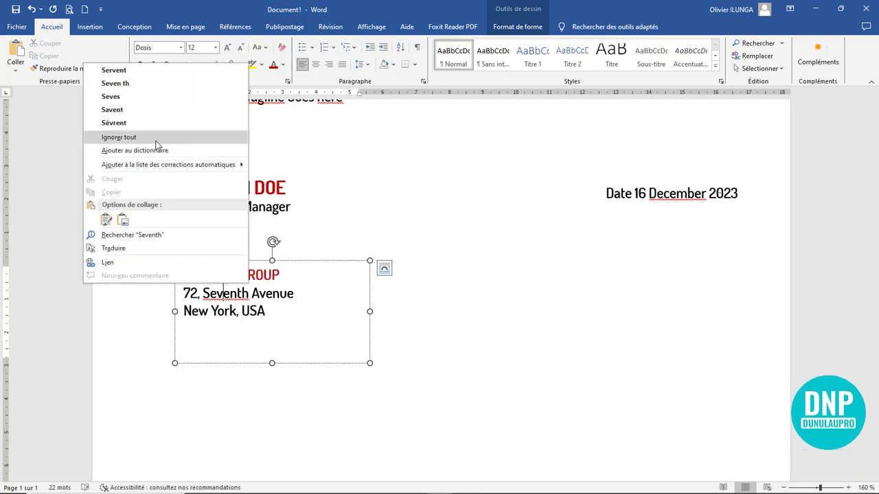
left_click(158, 144)
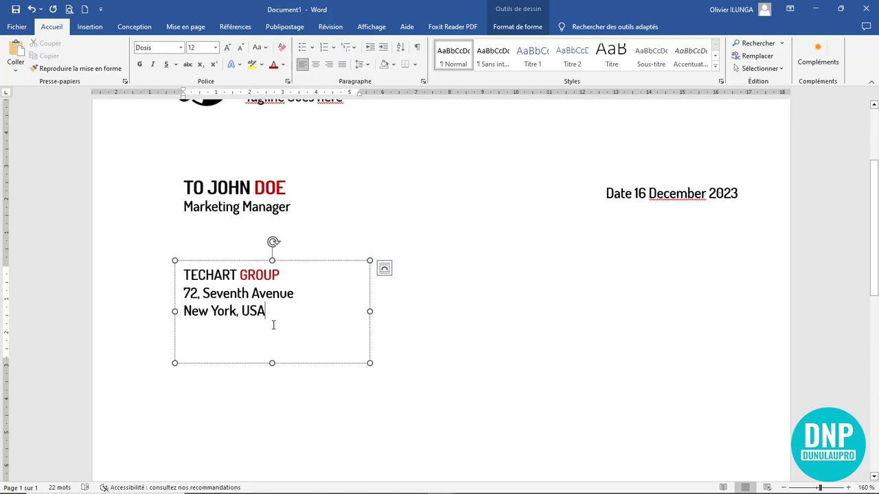
left_click_drag(272, 365, 272, 328)
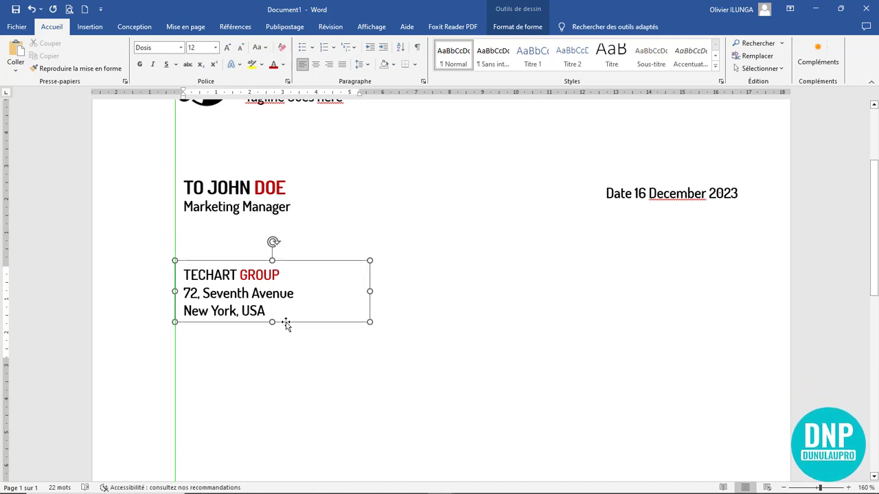
Step: Narrow the address box, copy it below, and turn the copy into a one-line 'Dear Sir,' greeting
left_click(287, 325)
left_click_drag(348, 290, 322, 292)
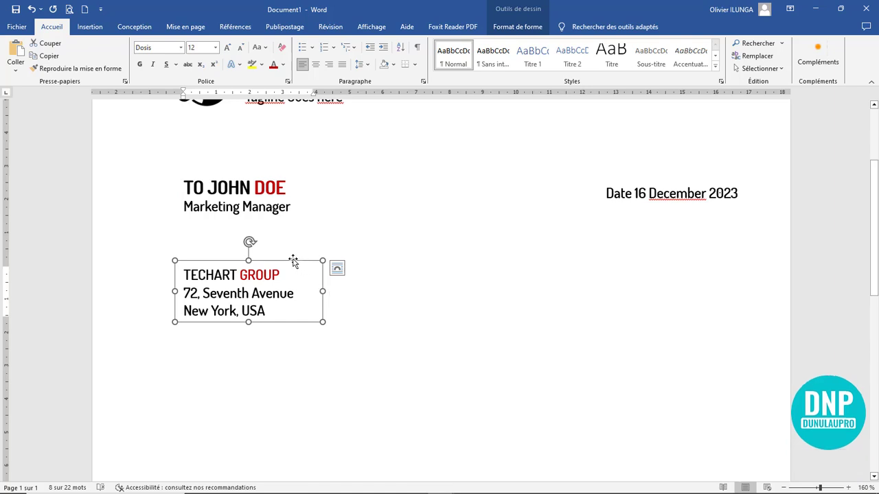
left_click_drag(292, 261, 286, 324)
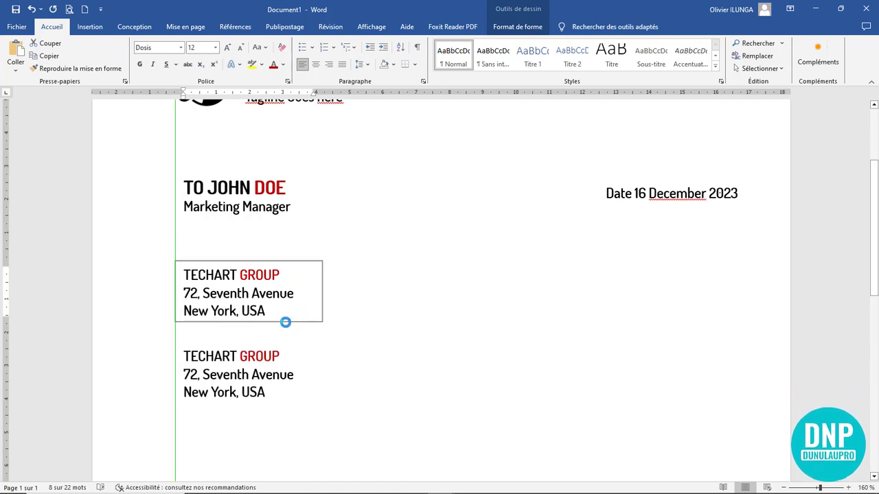
left_click_drag(285, 392, 153, 352)
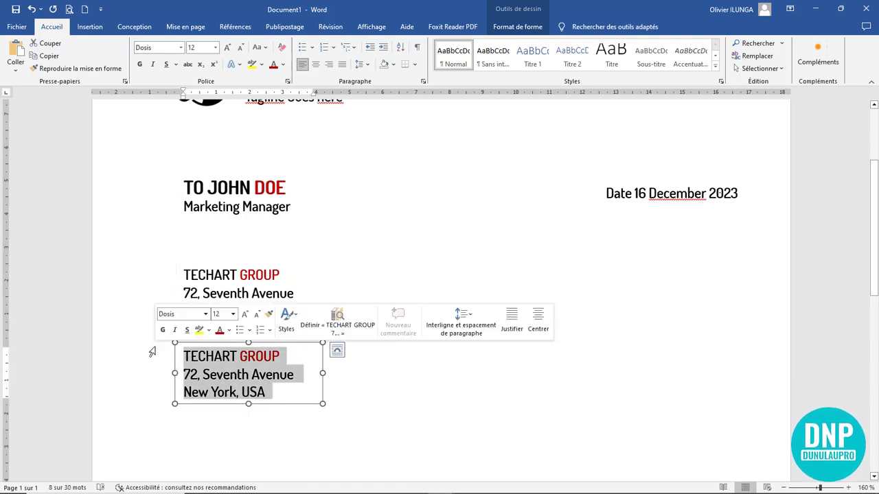
type("Dear ")
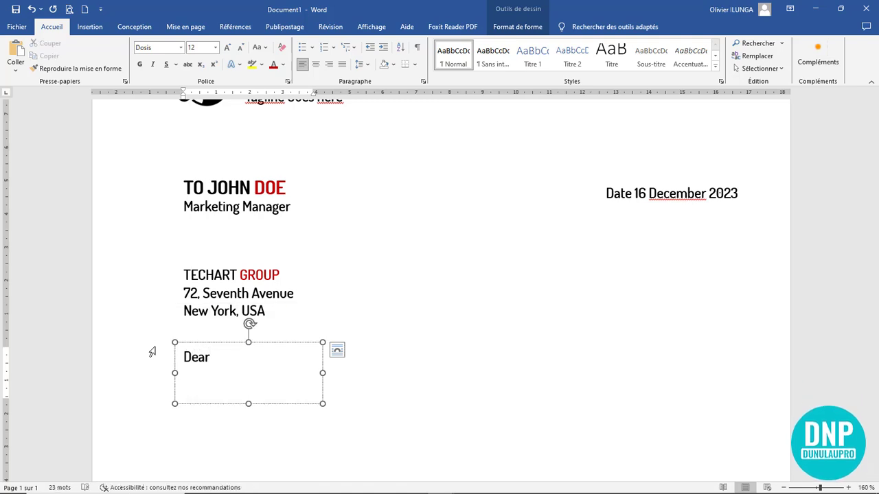
type("S")
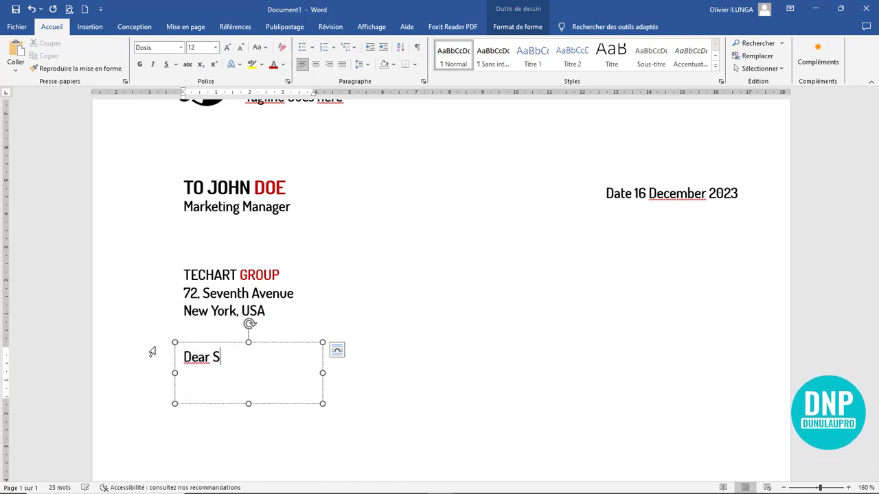
type("ir,")
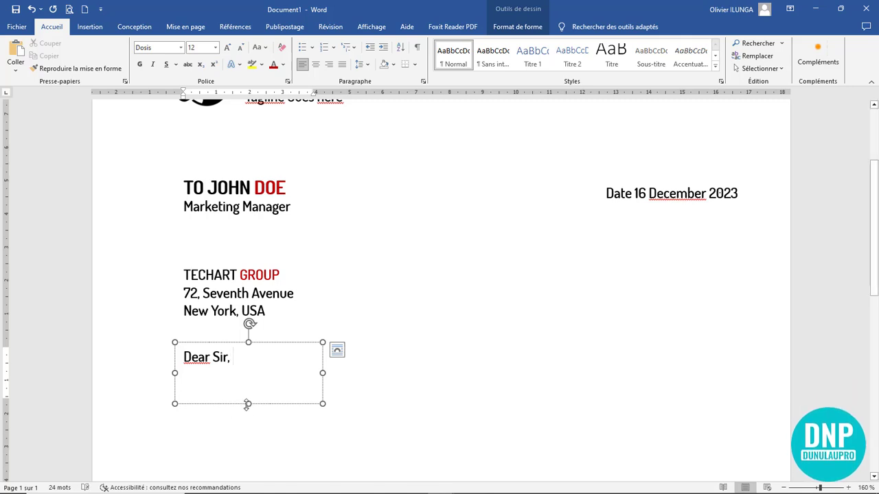
left_click_drag(247, 405, 250, 370)
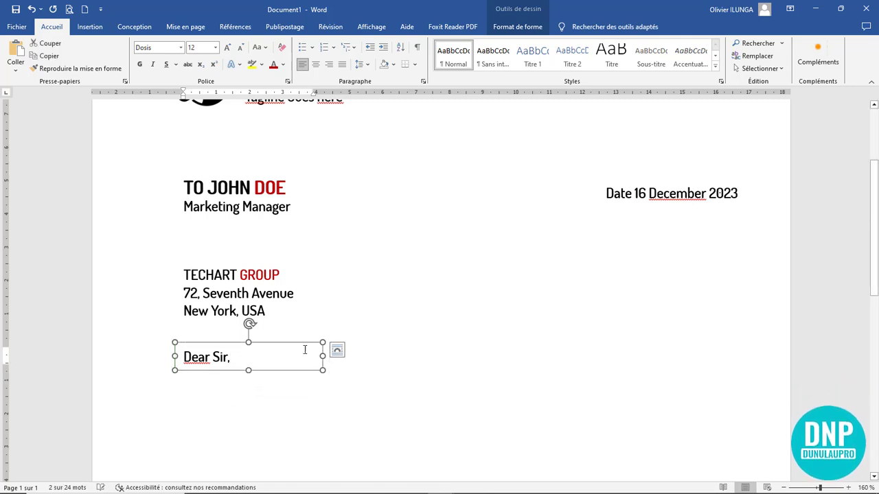
Step: Place a copy of the greeting box lower and widen it to the full text width
left_click_drag(295, 349, 292, 382)
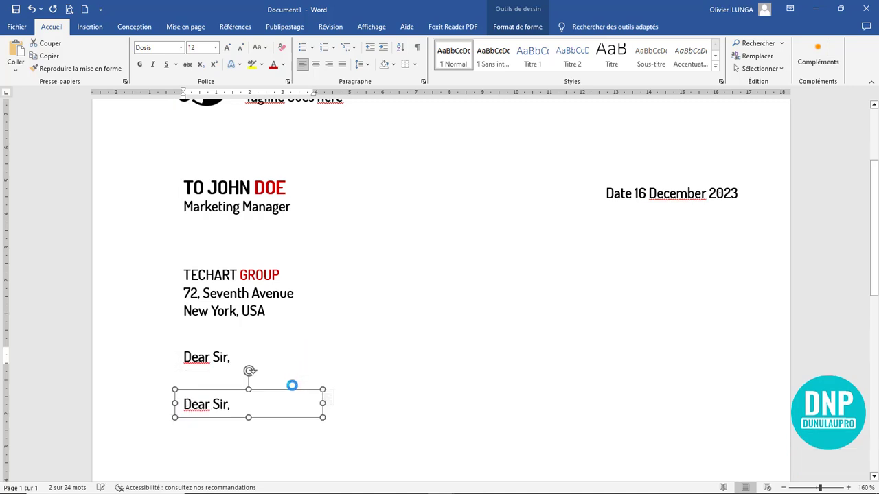
left_click(466, 348)
scroll(465, 349, "down", 6)
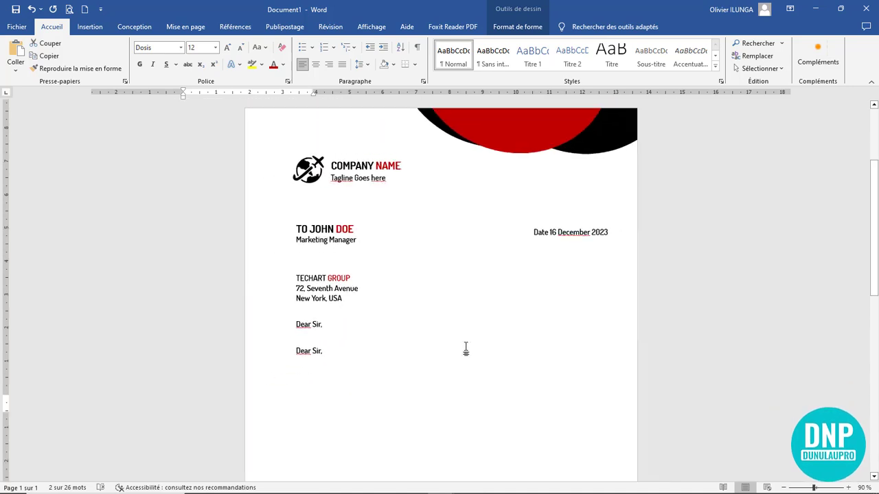
scroll(461, 343, "down", 6)
scroll(428, 329, "up", 3)
scroll(429, 328, "up", 1)
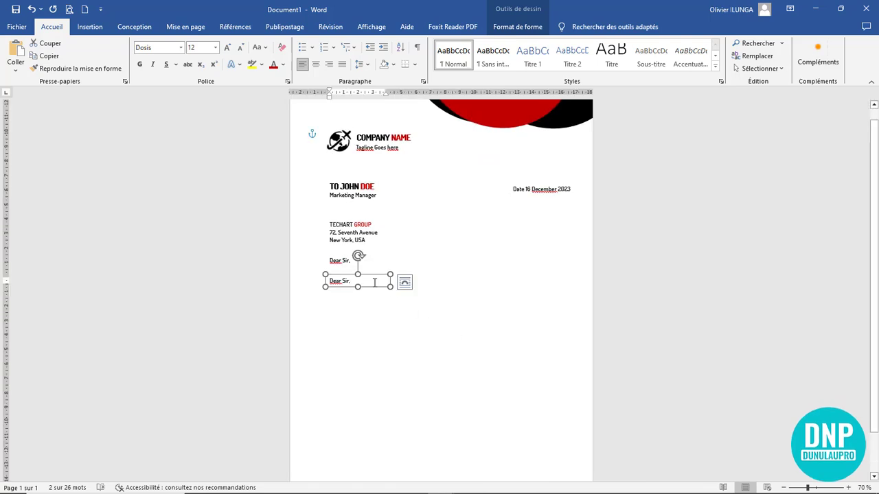
mouse_move(391, 287)
left_mouse_down()
mouse_move(572, 298)
mouse_move(575, 360)
mouse_move(574, 344)
left_mouse_up()
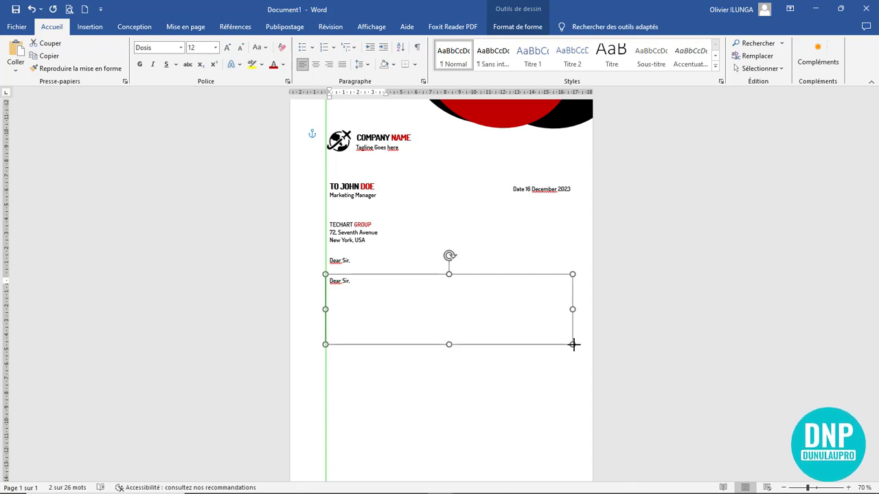
left_click_drag(574, 345, 574, 345)
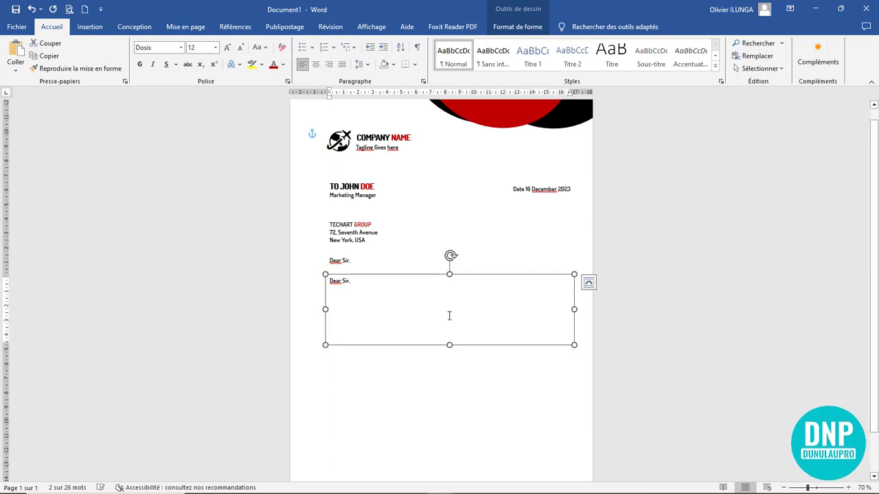
left_click(372, 289)
scroll(371, 289, "up", 6)
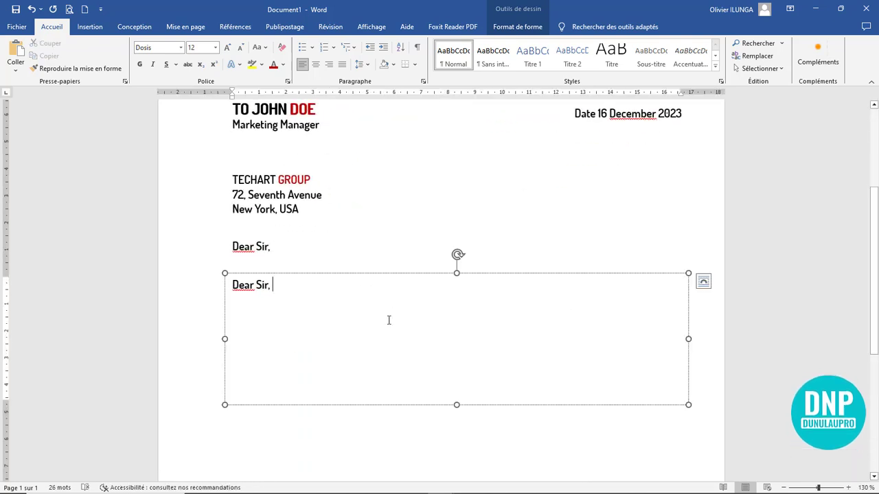
Step: Replace the copied text with =lorem(1) to generate a Lorem ipsum paragraph
key("BackSpace")
key("BackSpace")
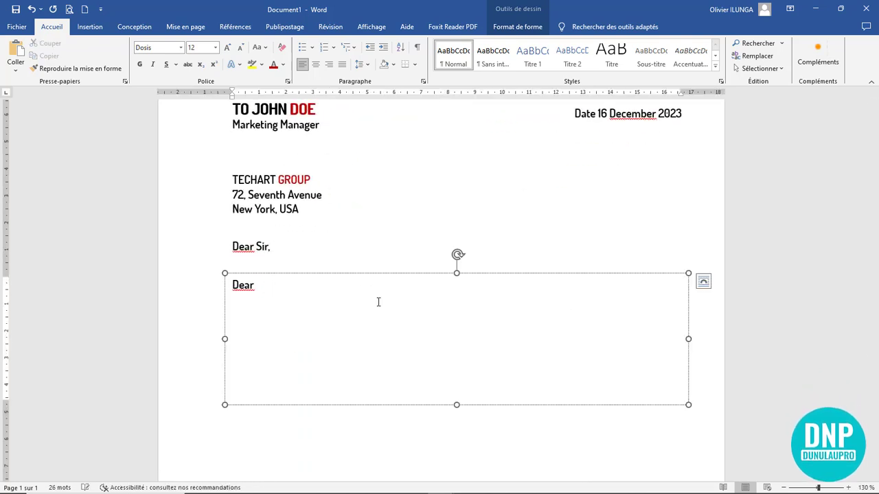
key("BackSpace")
key("BackSpace")
type("d")
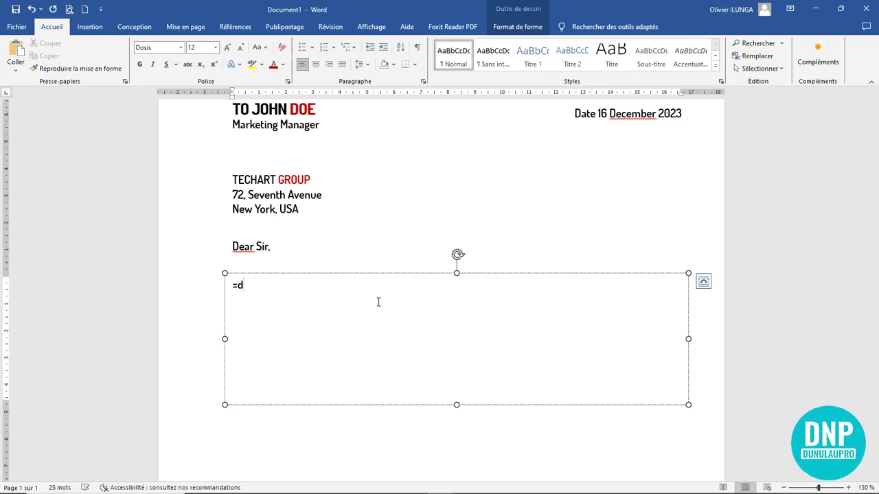
type("re")
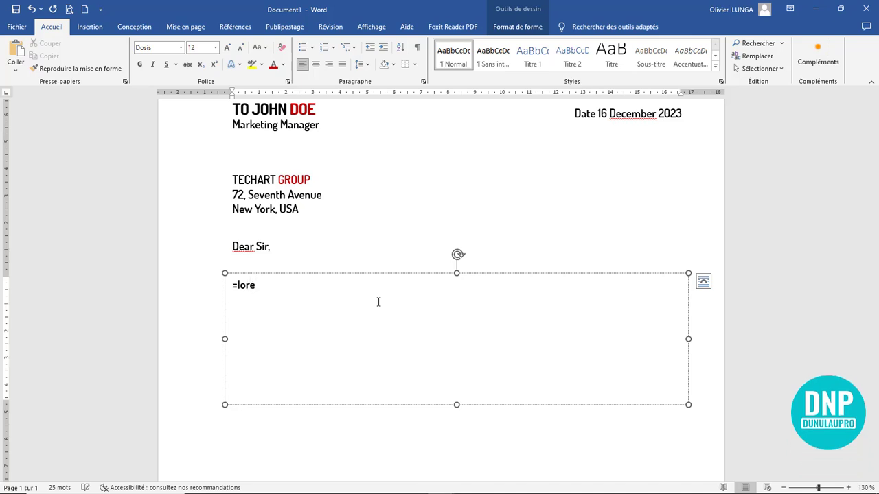
type("m(1")
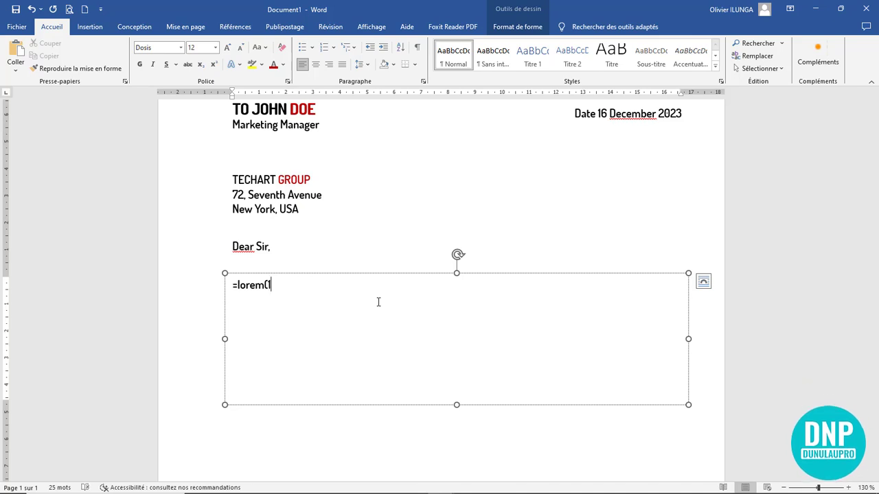
key("Return")
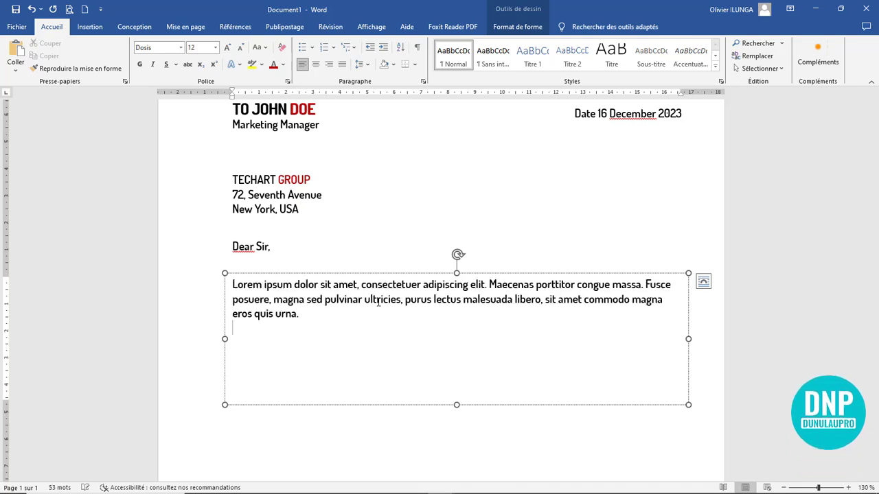
Step: Colour the paragraph Black Text 1 lighter 35% and paste it twice more
left_click_drag(317, 316, 223, 282)
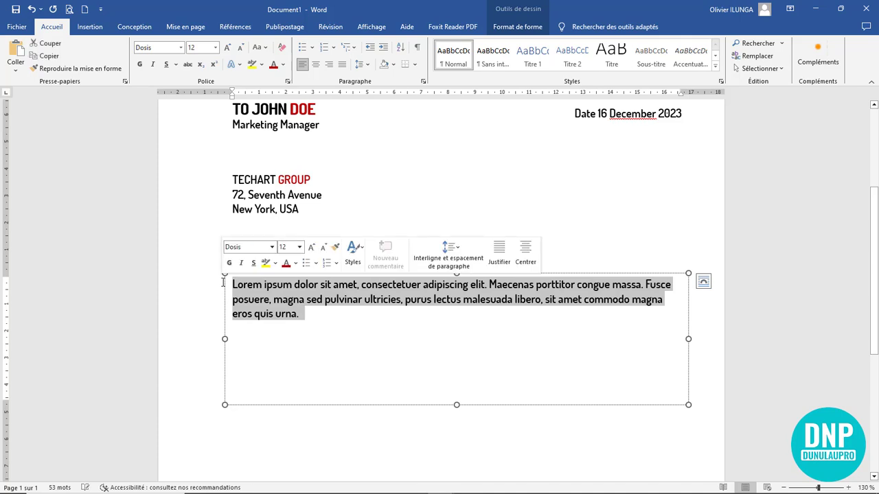
left_click(284, 68)
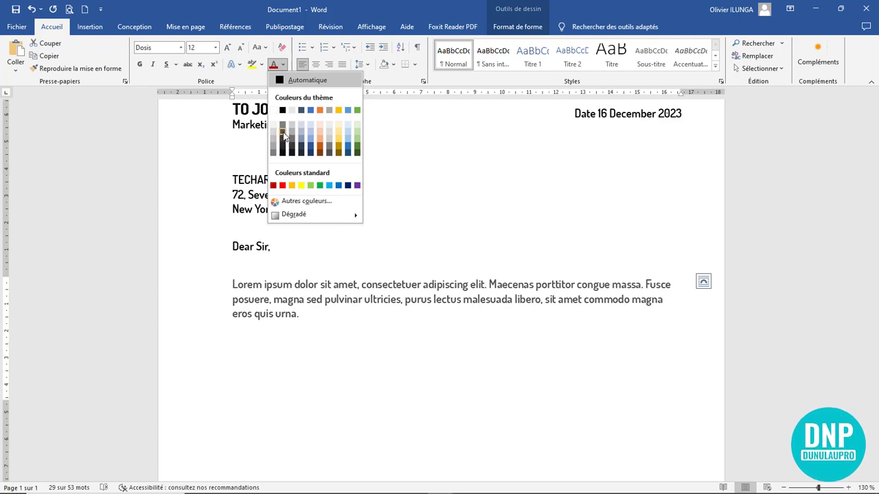
left_click(283, 140)
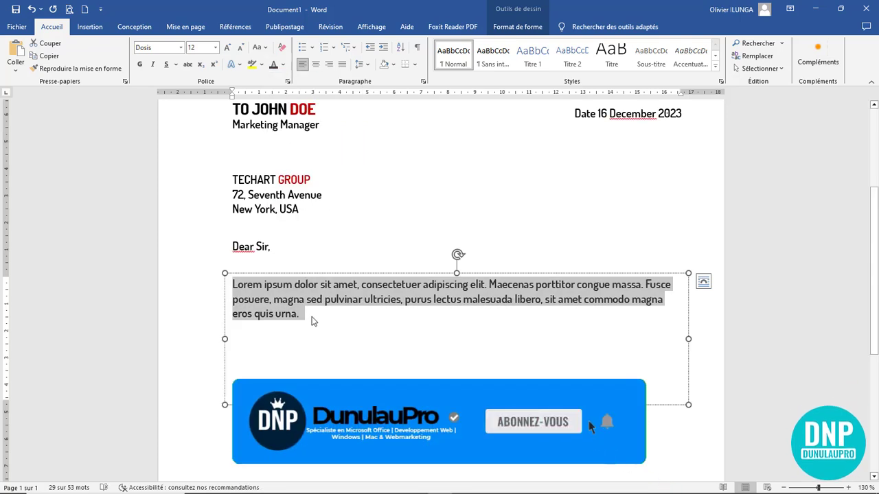
left_click(313, 317)
type("Lorem ipsum dolor sit amet, consectetuer adipiscing elit. Maecenas porttitor congue massa. Fusce posuere, magna sed pulvinar ultricies, purus lectus malesuada libero, sit amet commodo magna eros quis urna.")
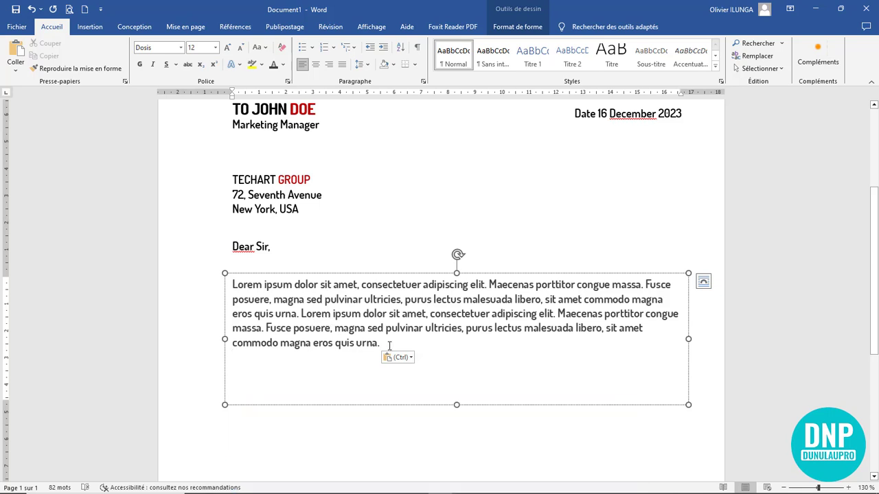
type("Lorem ipsum dolor sit amet, consectetuer adipiscing elit. Maecenas porttitor congue massa. Fusce posuere, magna sed pulvinar ultricies, purus lectus malesuada libero, sit amet commodo magna eros quis urna.")
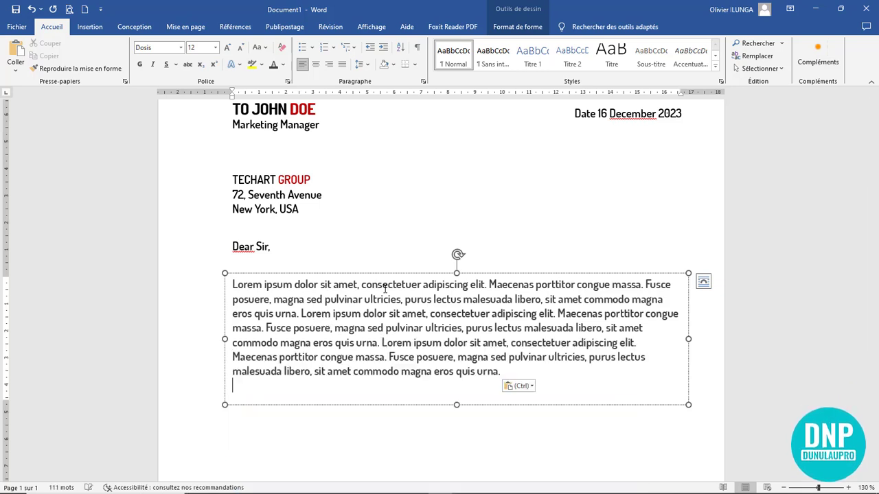
left_click(348, 274)
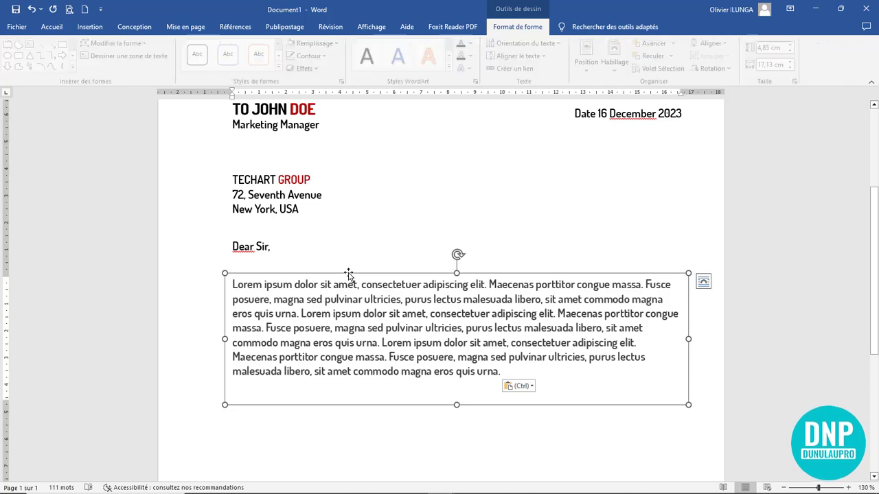
left_click(52, 27)
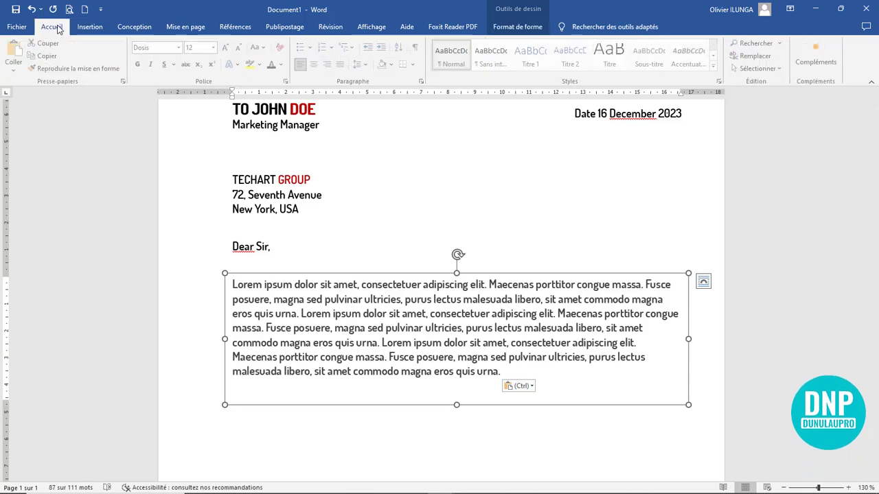
left_click(368, 65)
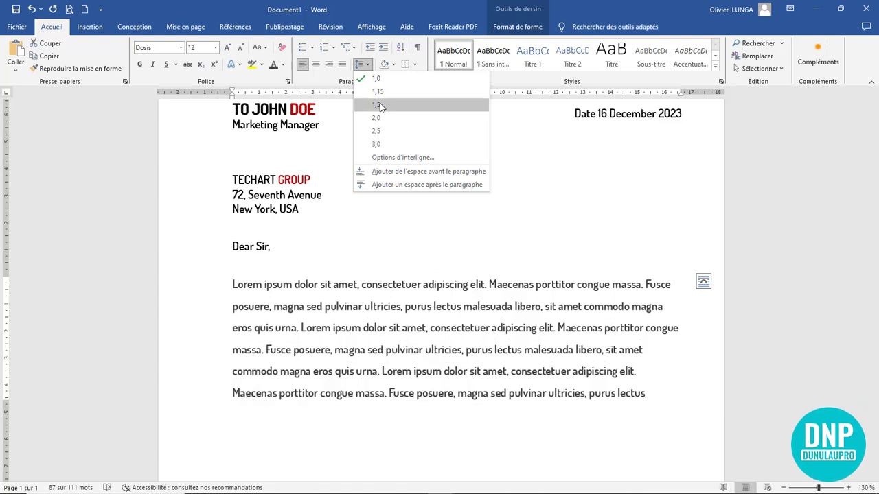
left_click(380, 106)
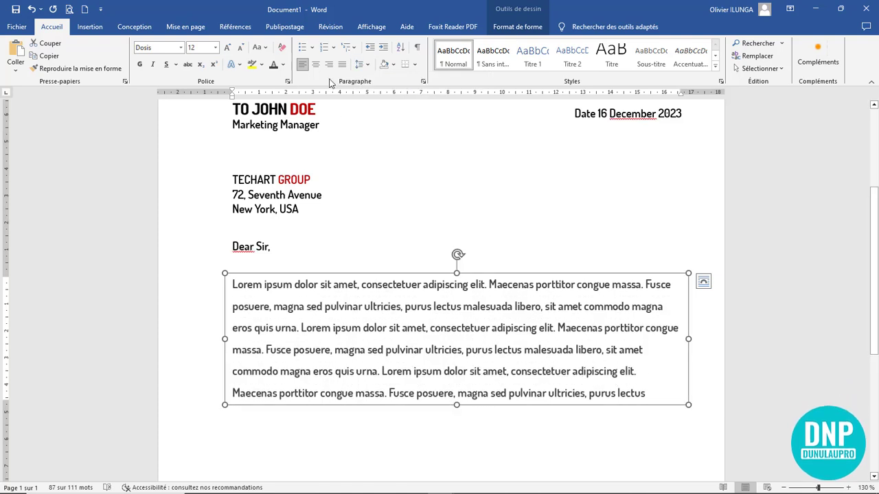
left_click(341, 174)
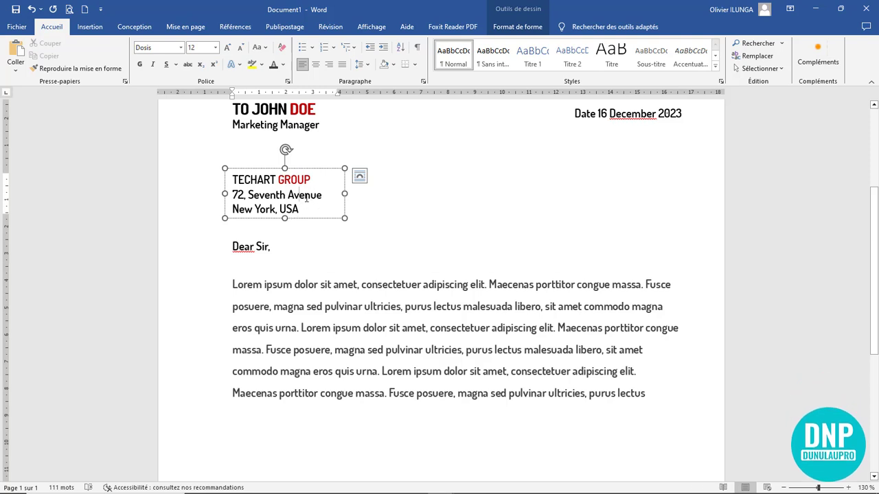
left_click_drag(307, 210, 231, 177)
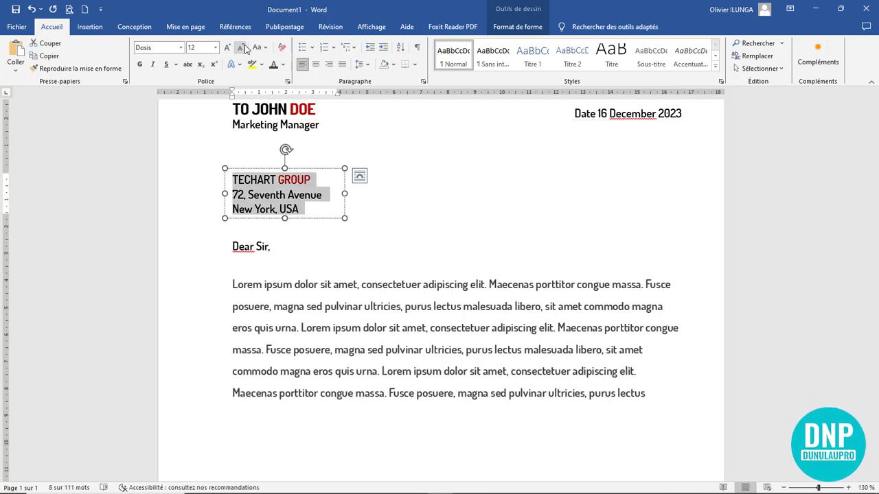
left_click(364, 69)
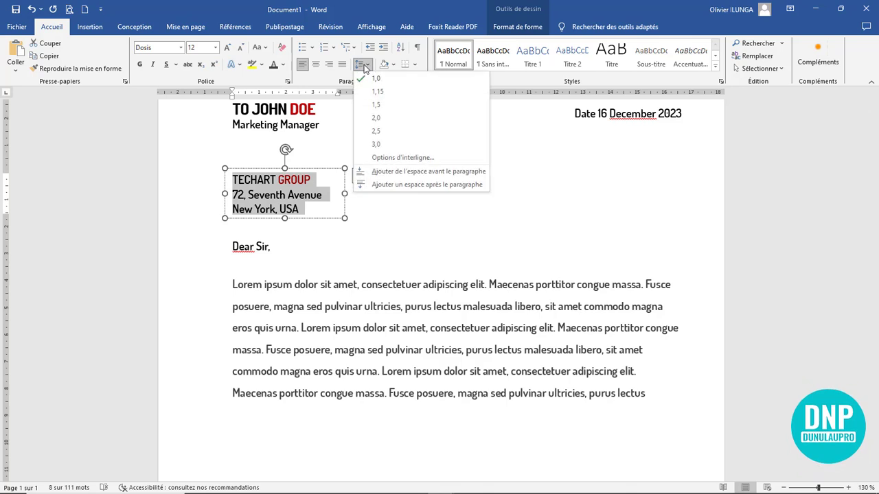
left_click(377, 108)
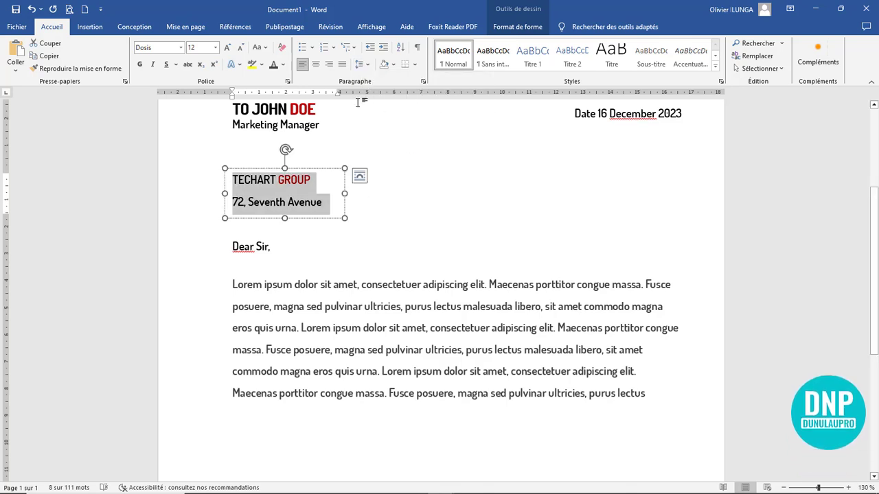
left_click(363, 63)
left_click(376, 91)
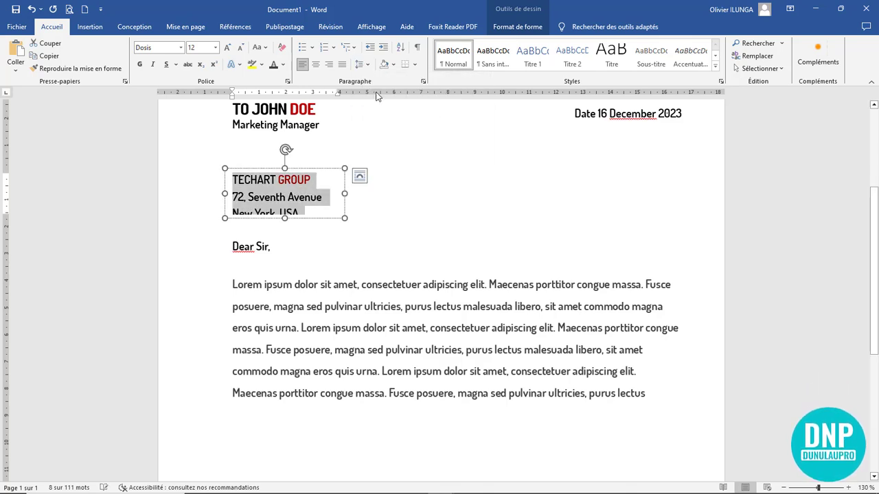
left_click(283, 219)
scroll(378, 186, "up", 5)
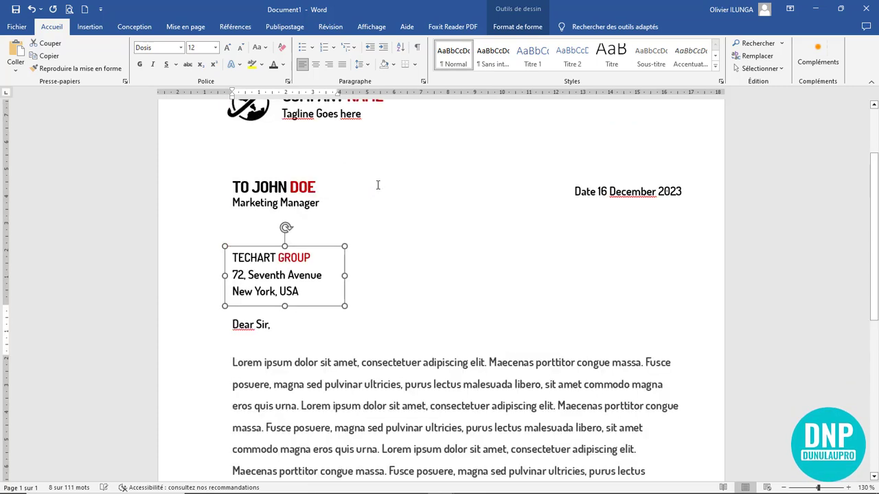
left_click(292, 278)
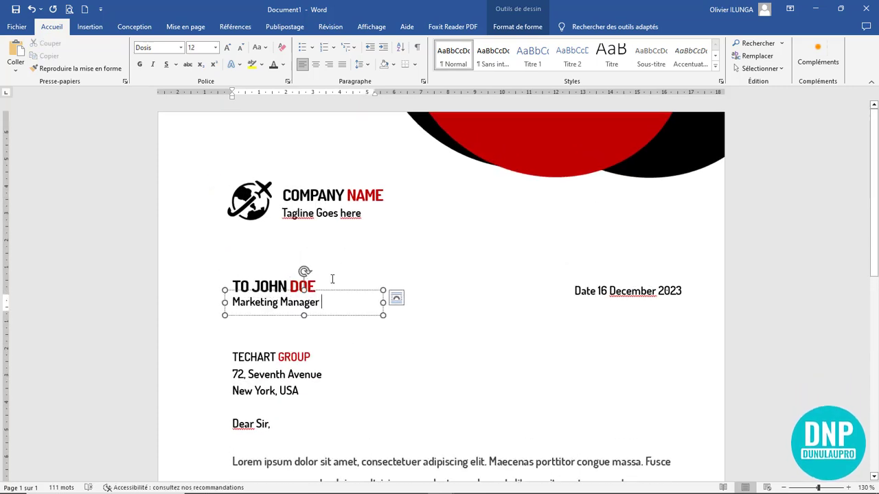
left_click(356, 208)
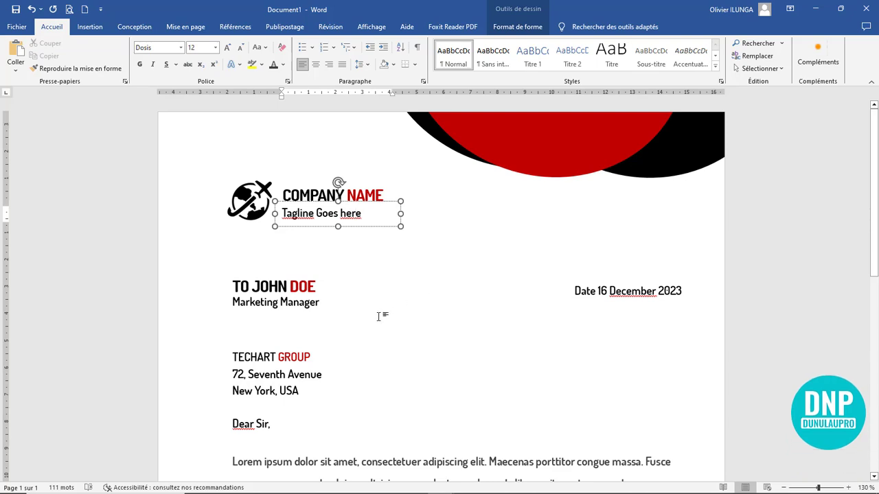
left_click(325, 295)
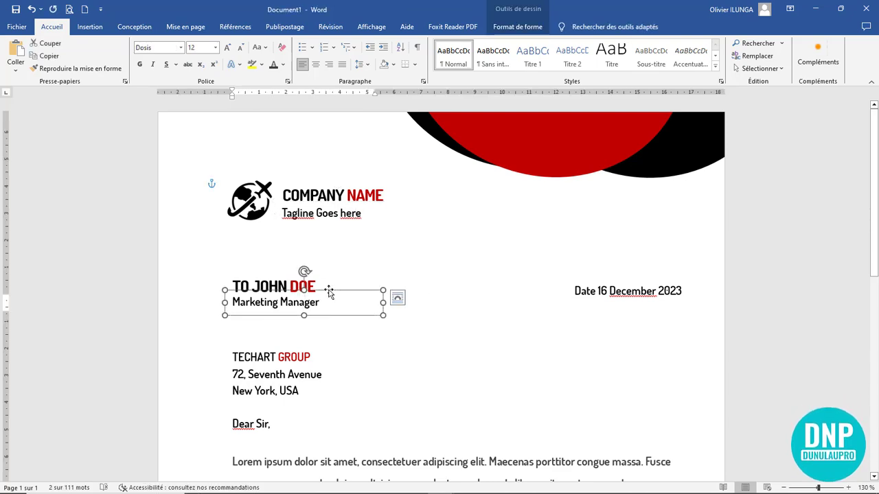
left_click(424, 306)
Step: Nudge 'Dear Sir,' lower and duplicate the body text box beneath the original
scroll(424, 306, "down", 5)
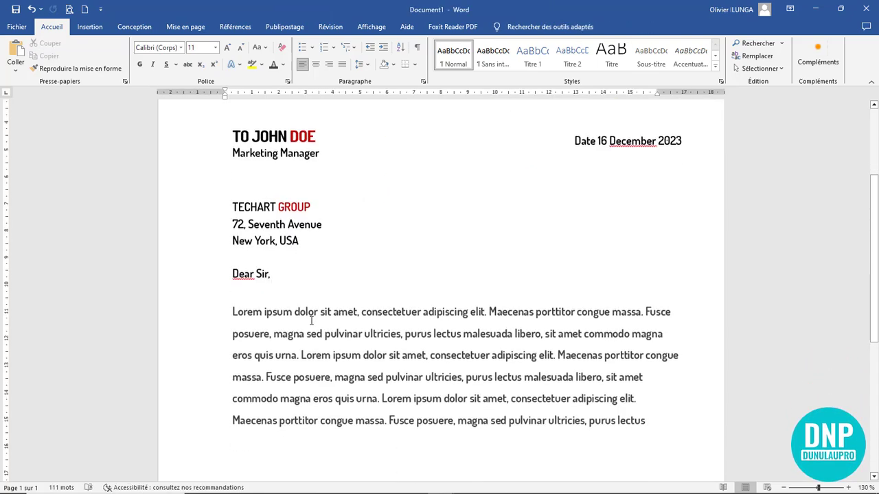
left_click(275, 270)
left_click_drag(276, 270, 291, 305)
left_click(287, 297)
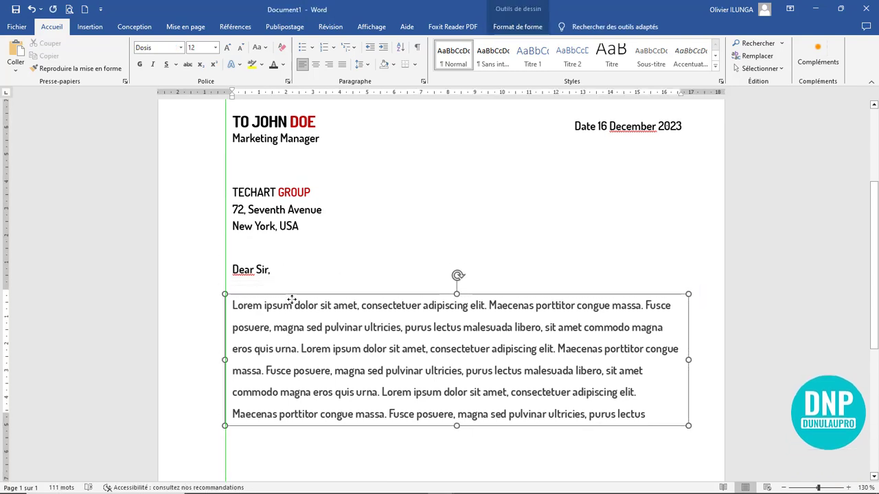
scroll(360, 266, "down", 5)
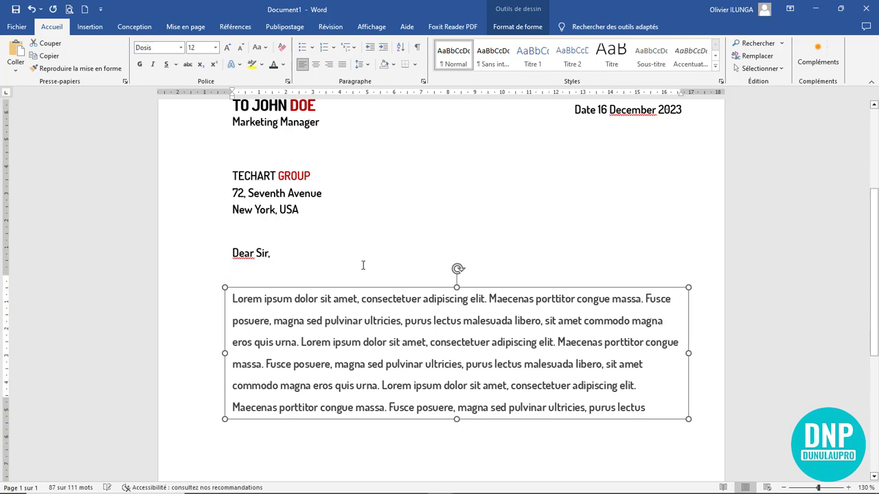
scroll(364, 265, "down", 1)
left_click(361, 267)
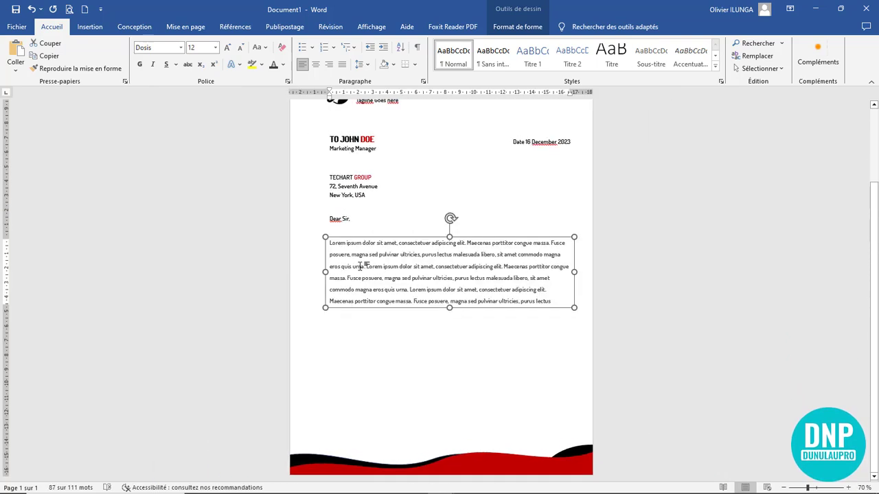
left_click_drag(455, 311, 456, 375)
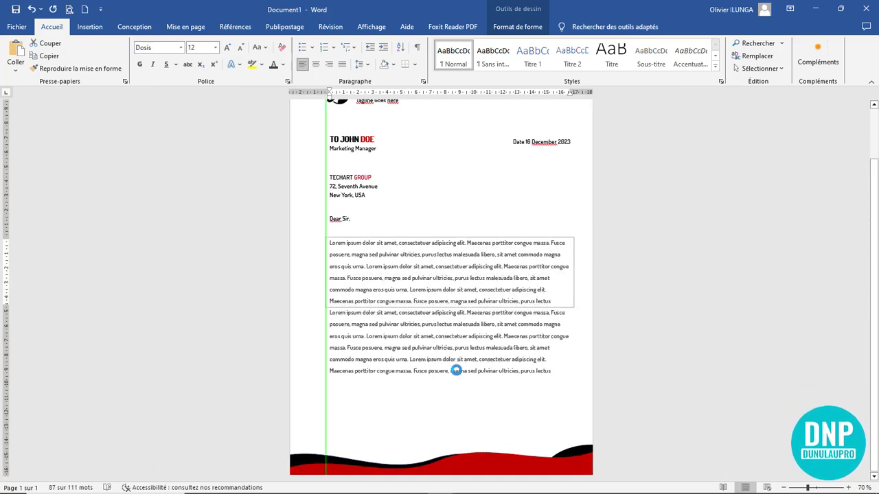
left_click(491, 406)
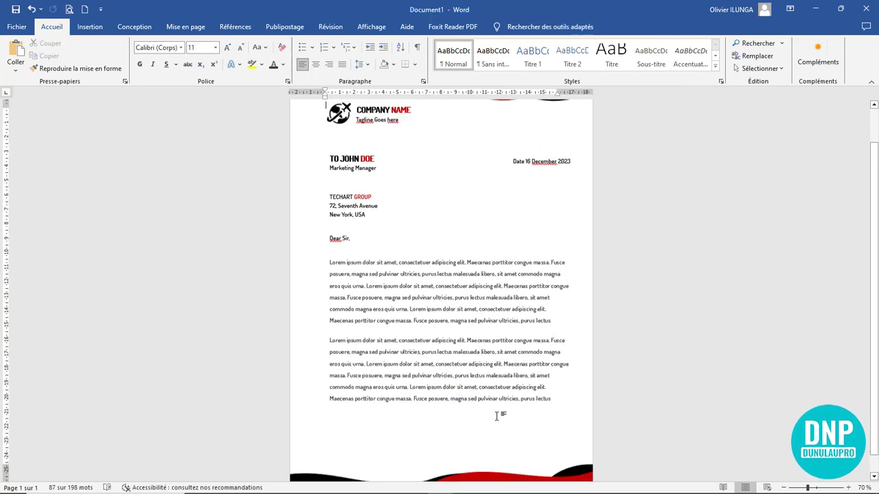
Step: Set the upper body paragraph's line spacing to 1,15 and select the duplicate box
left_click(473, 348)
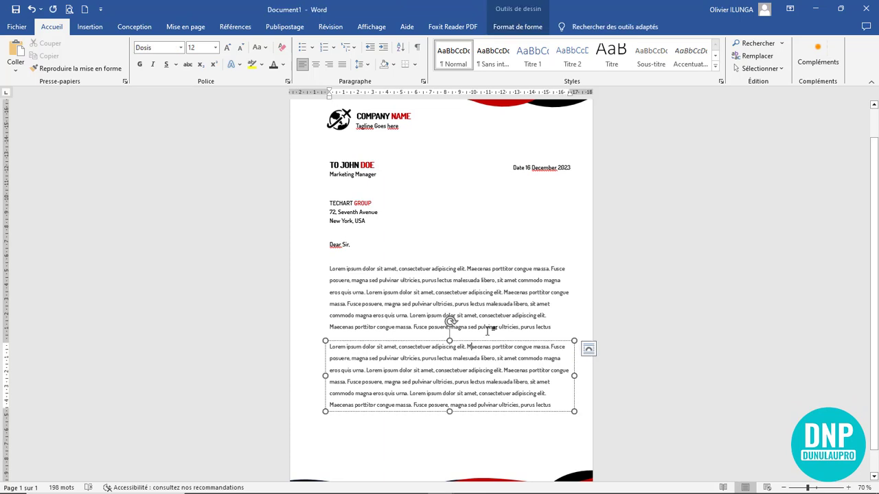
left_click(494, 320)
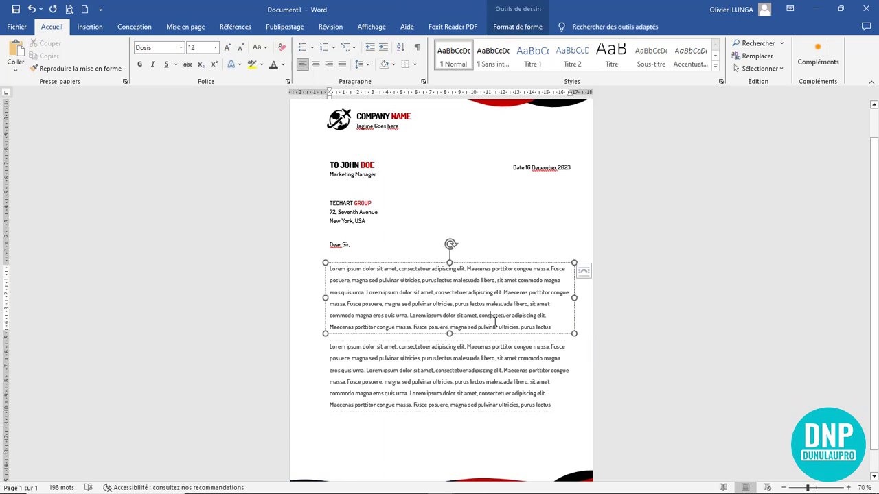
double_click(492, 264)
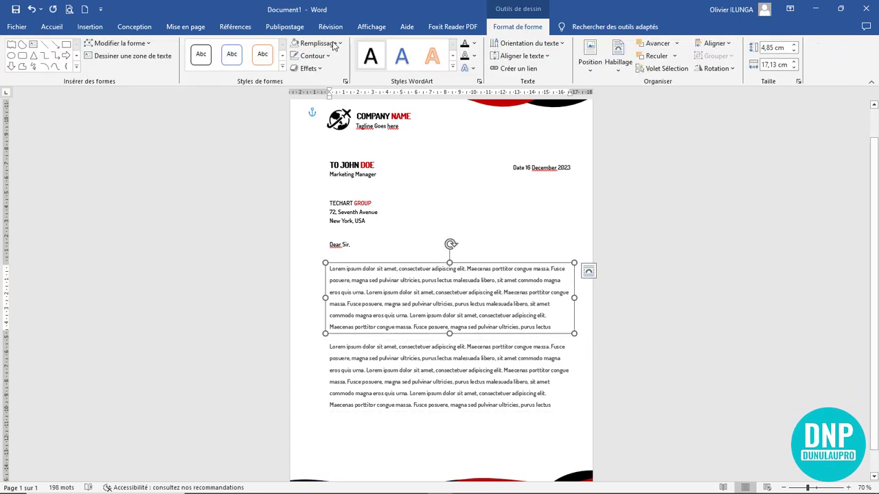
left_click(52, 26)
left_click(368, 64)
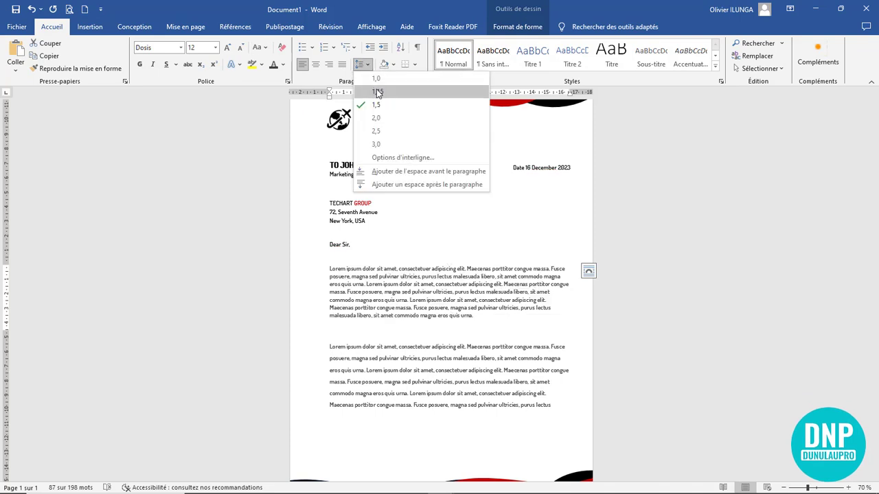
left_click(378, 91)
left_click(441, 358)
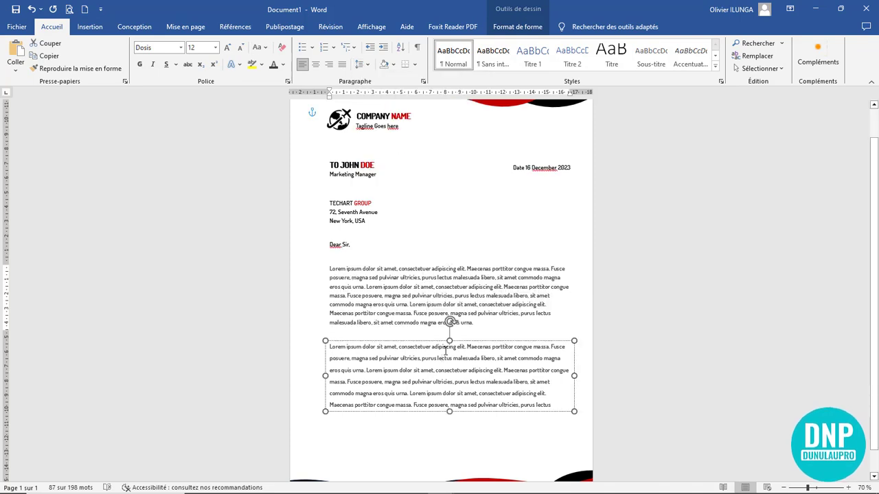
Step: Delete the duplicate box and remove the last two lines of the remaining paragraph
key("Delete")
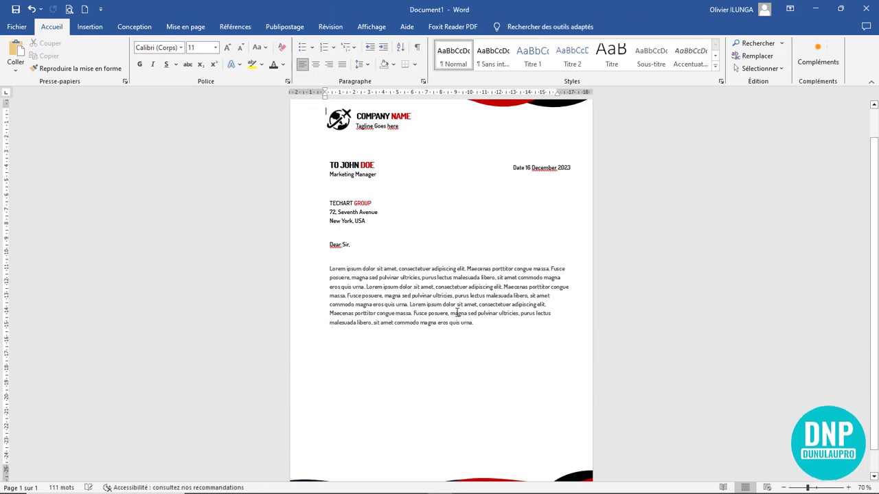
left_click(456, 313)
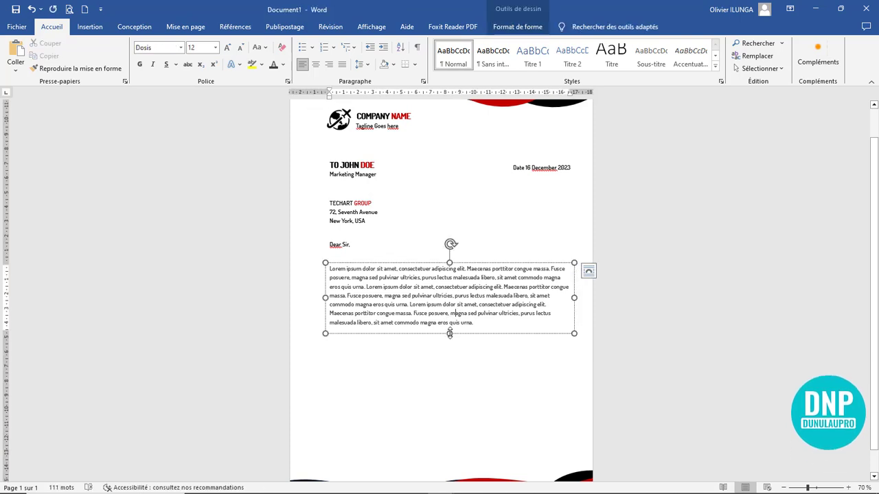
mouse_move(481, 323)
left_mouse_down()
mouse_move(330, 312)
mouse_move(386, 314)
left_mouse_up()
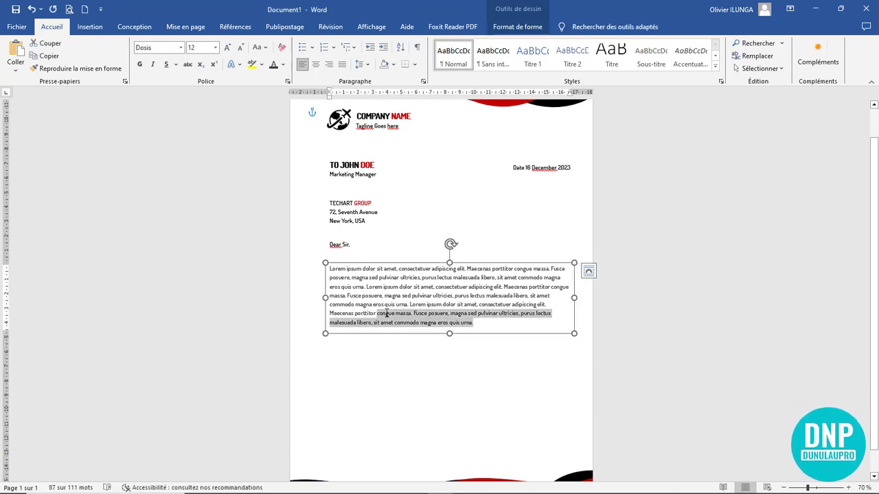
key("Delete")
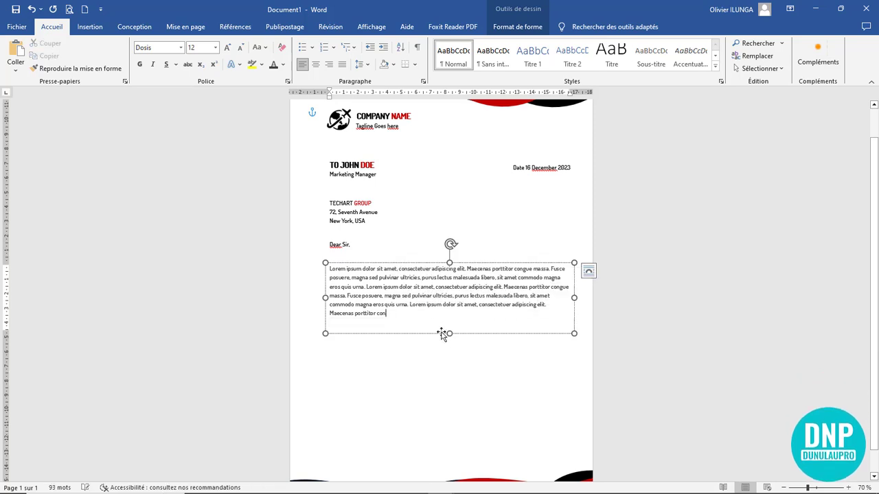
Step: Copy the shortened paragraph box below twice, trimming the third copy to three lines
mouse_move(449, 334)
left_mouse_down()
mouse_move(463, 348)
mouse_move(463, 447)
left_mouse_up()
left_click_drag(386, 441, 335, 425)
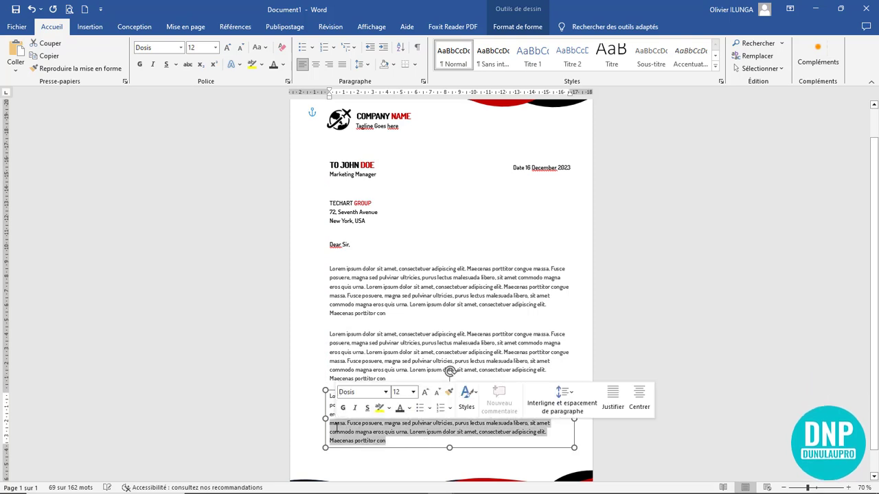
key("Delete")
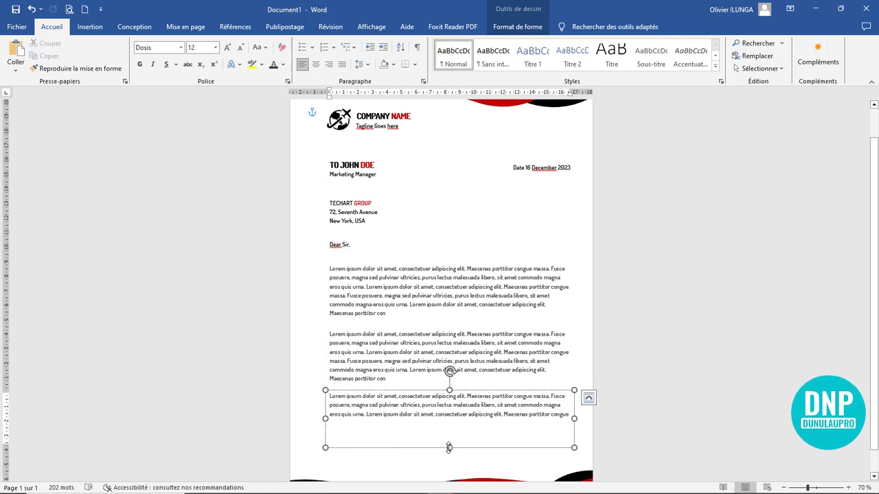
left_click_drag(448, 447, 454, 424)
key("Escape")
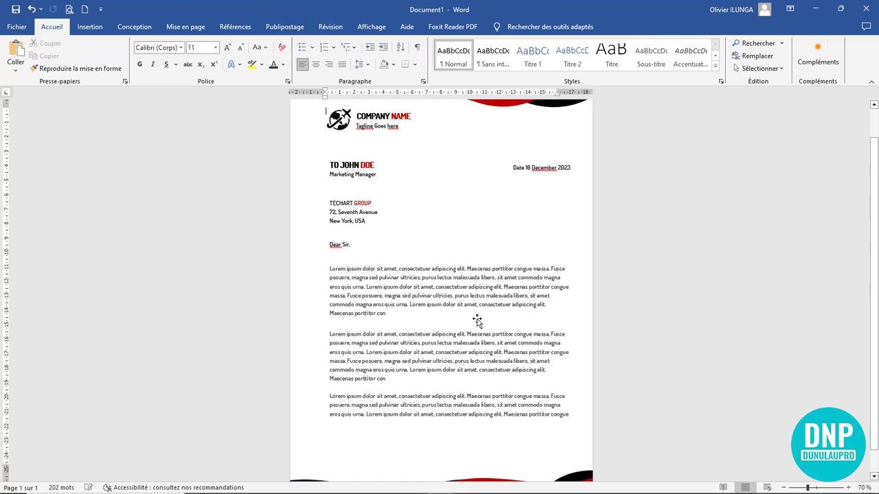
scroll(477, 321, "down", 4, "ctrl")
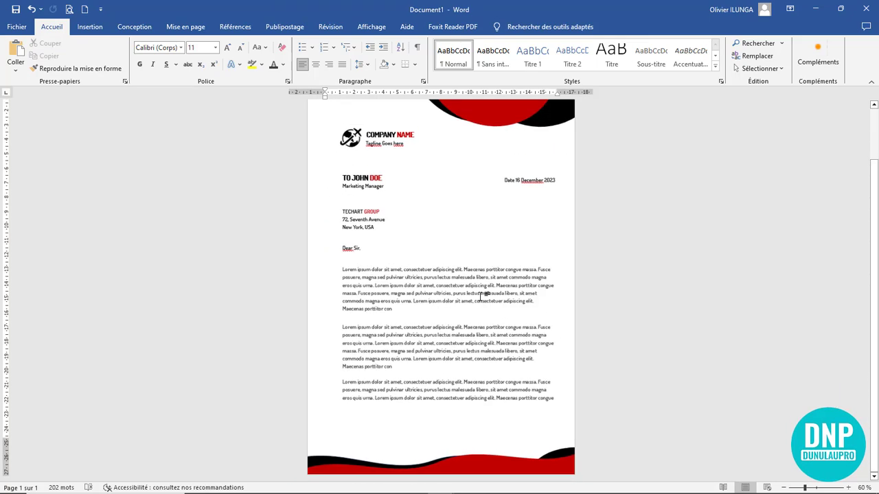
scroll(481, 296, "up", 4, "ctrl")
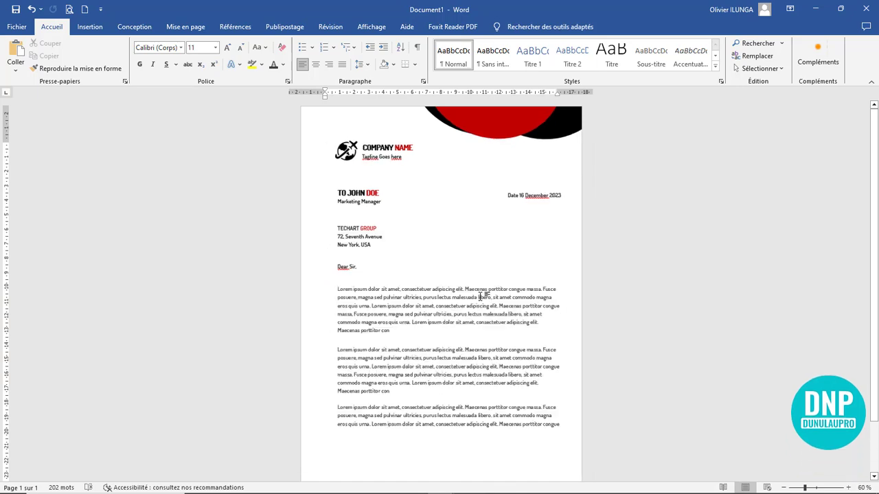
scroll(481, 296, "down", 4, "ctrl")
scroll(466, 336, "up", 1, "ctrl")
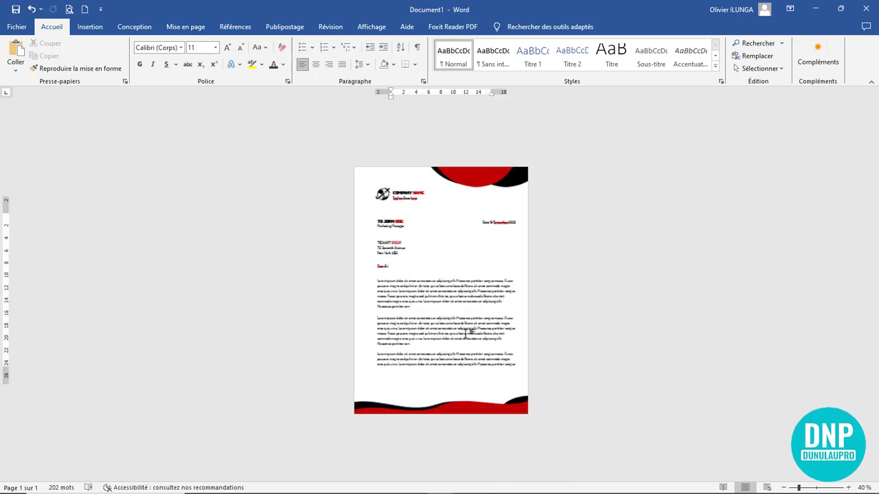
scroll(466, 336, "up", 3, "ctrl")
scroll(466, 336, "up", 2, "ctrl")
scroll(466, 336, "down", 2)
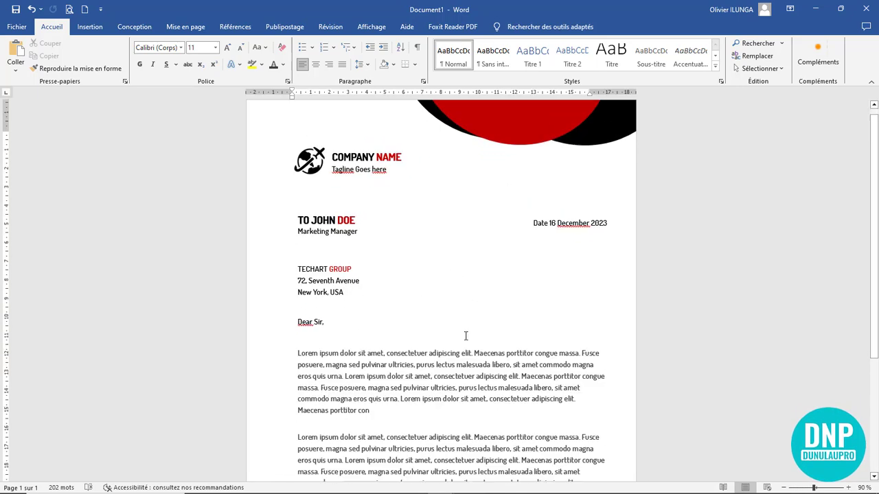
scroll(464, 340, "down", 3)
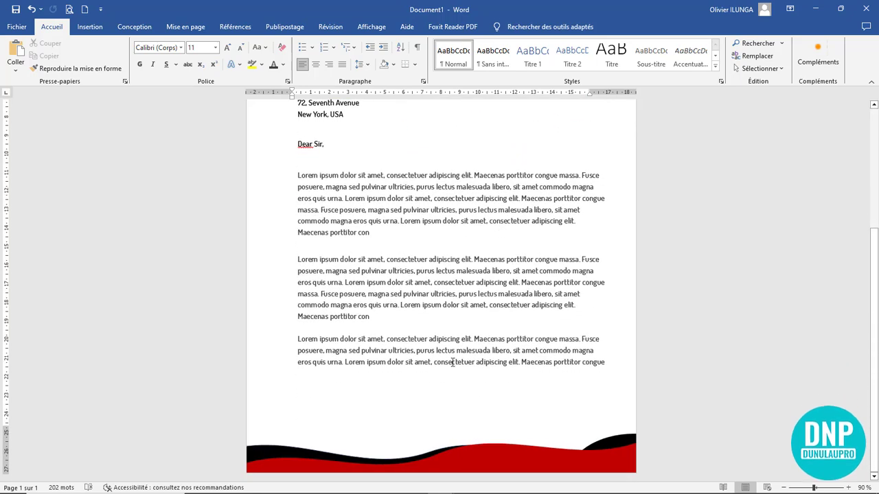
Step: Copy the 'Dear Sir,' box above the footer and type the signer's name in it
left_click(310, 145)
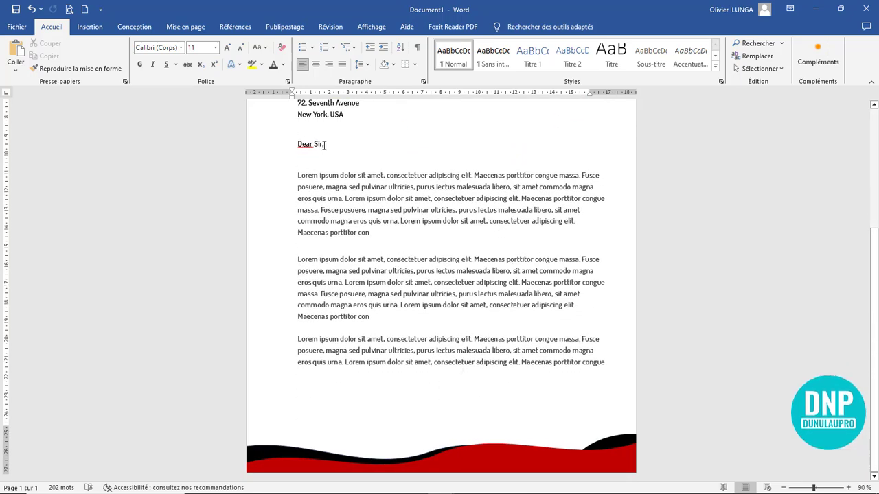
mouse_move(394, 167)
left_mouse_down()
mouse_move(486, 343)
mouse_move(519, 354)
left_mouse_up()
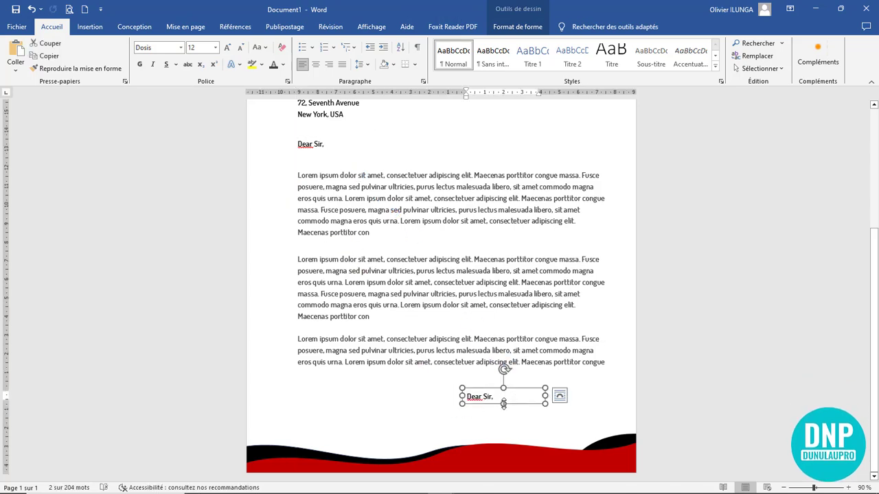
triple_click(476, 400)
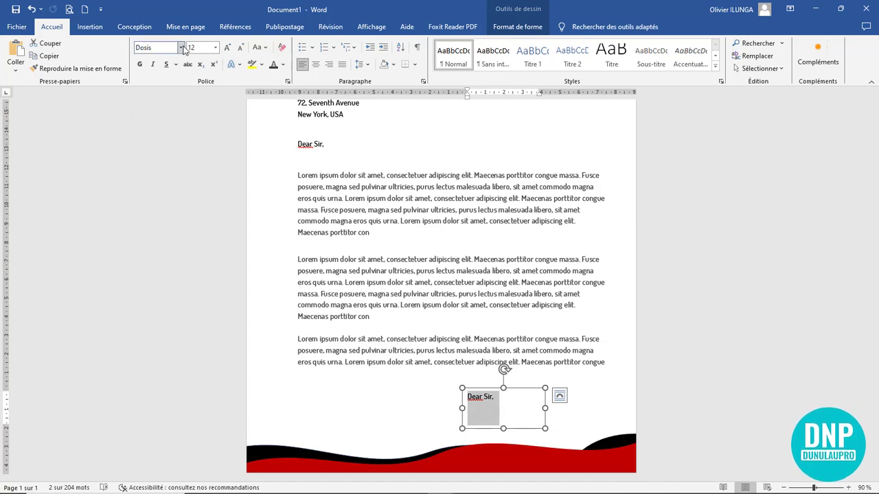
type("Jonatha")
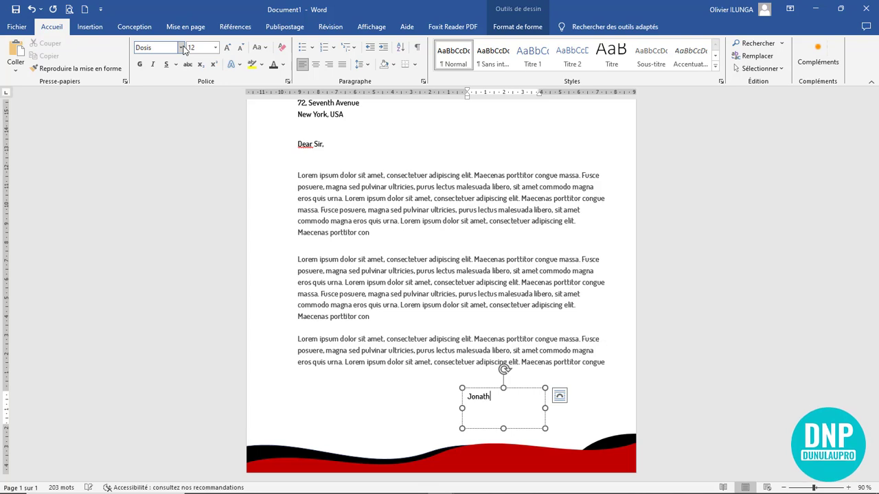
type(" Sm")
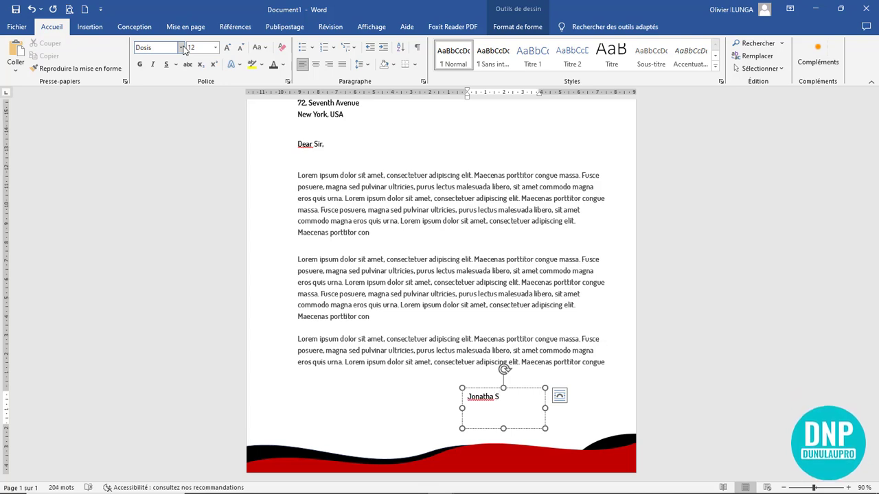
type("ith")
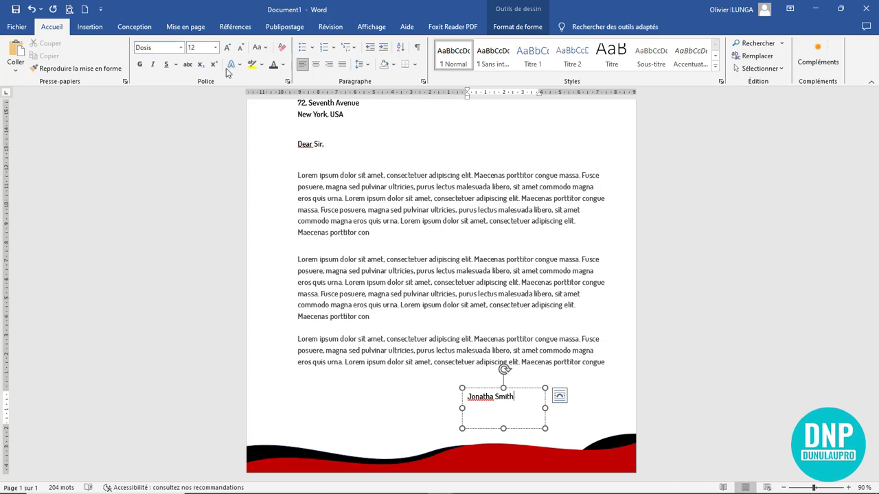
triple_click(521, 396)
left_click(495, 397)
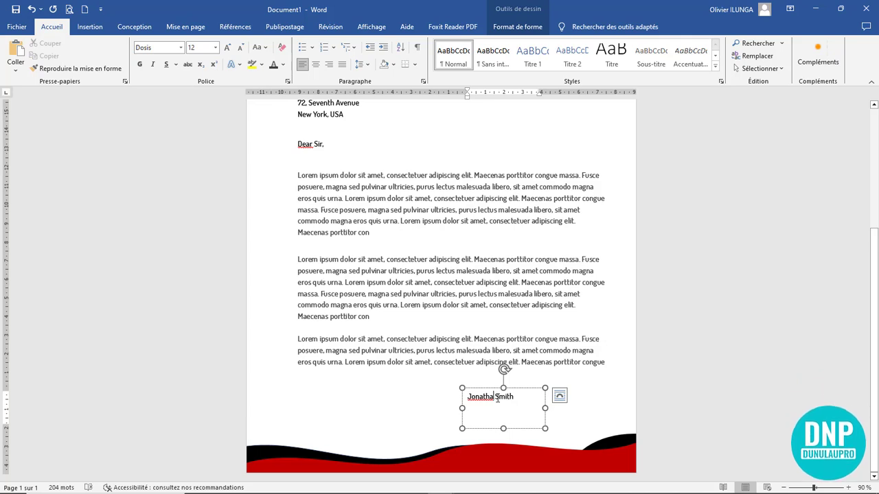
type("n")
key("ctrl+a")
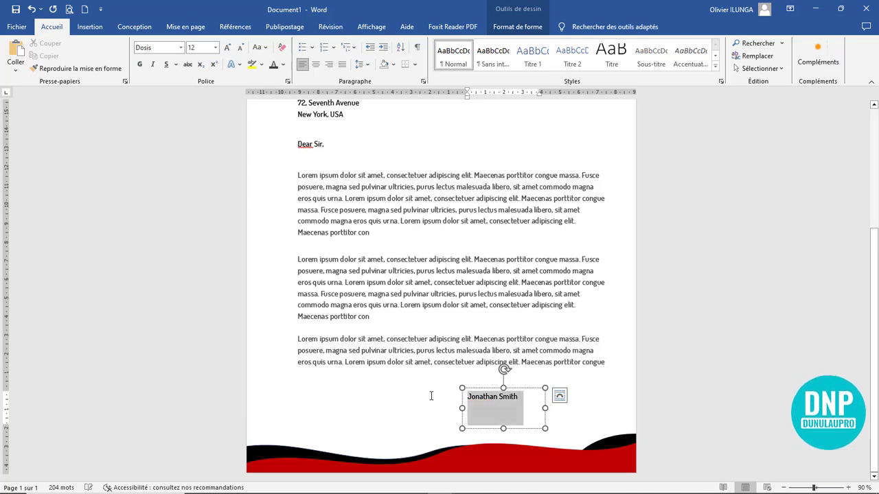
Step: Format the signer's name in Australia Custom script font at 20 pt
left_click(93, 29)
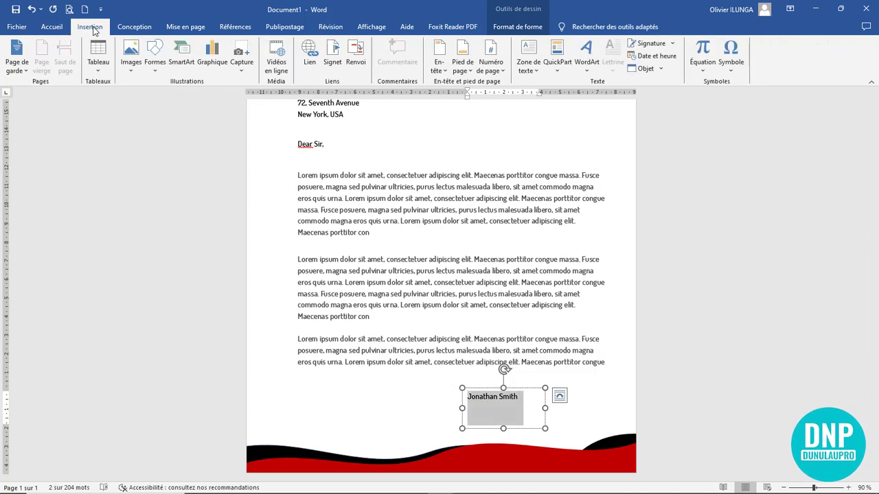
left_click(55, 29)
left_click(182, 48)
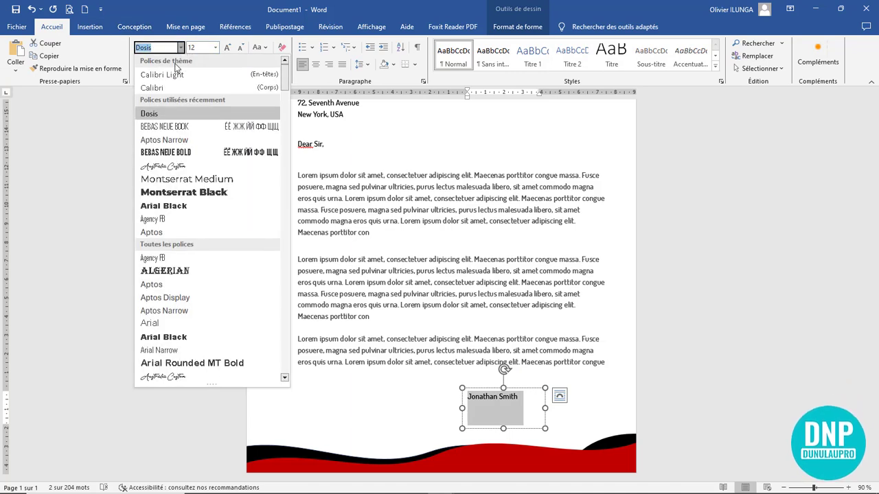
left_click(171, 168)
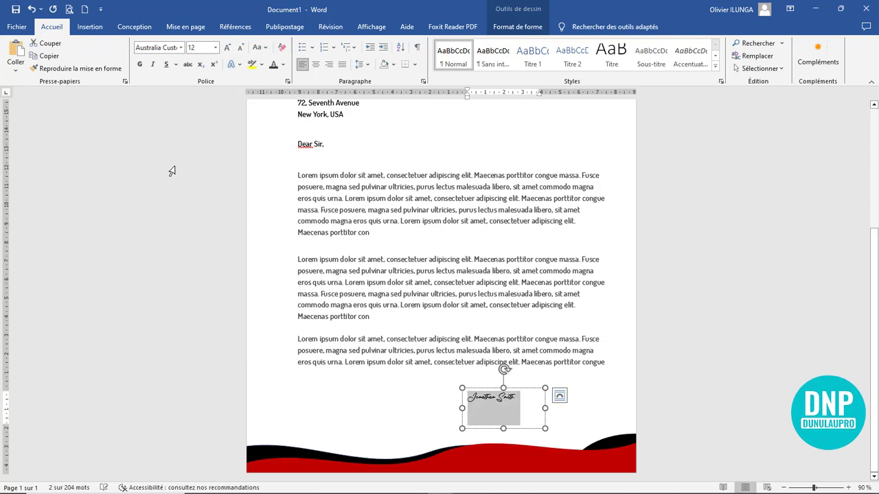
left_click(227, 48)
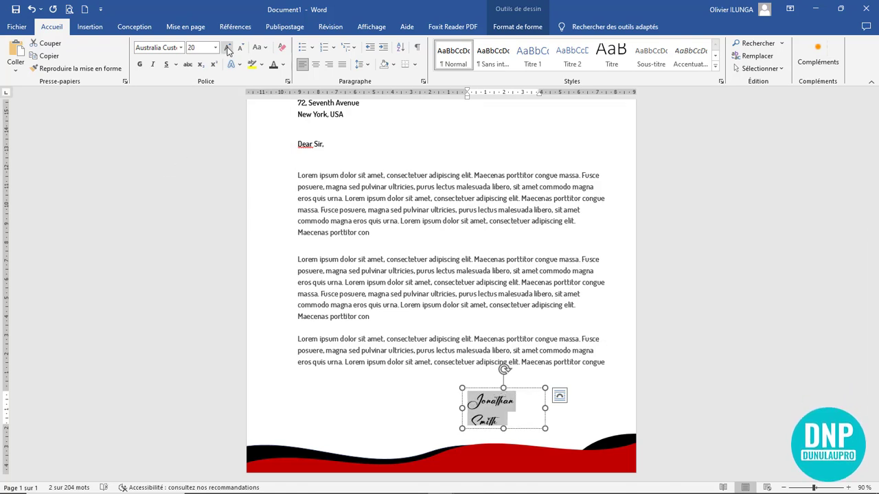
Step: Widen and shorten the signature box so the name sits on one line
left_click_drag(546, 408, 597, 410)
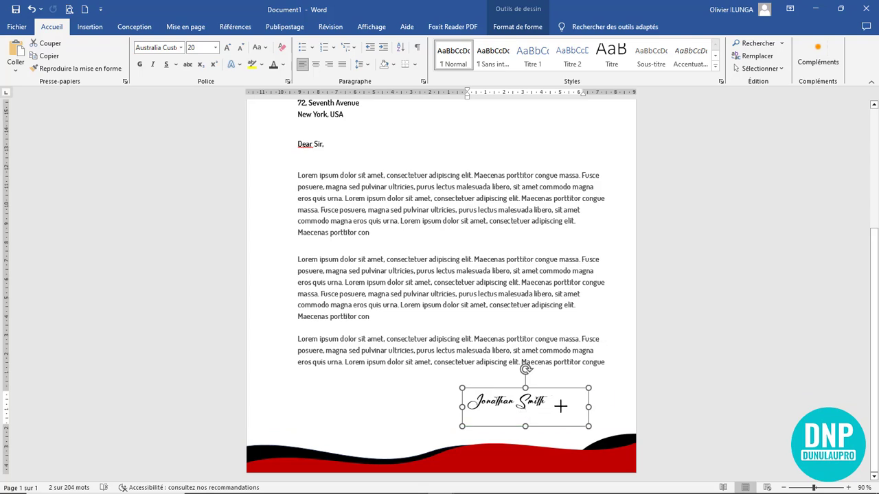
left_click(562, 402)
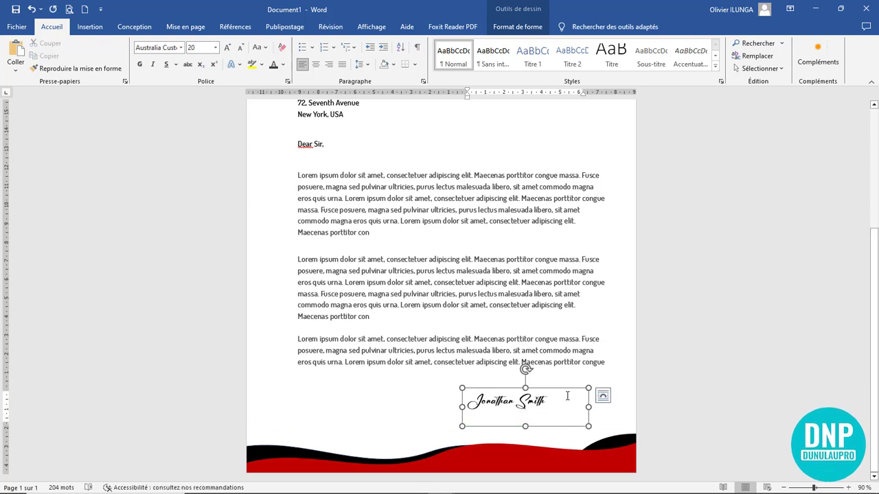
left_click_drag(572, 392, 574, 392)
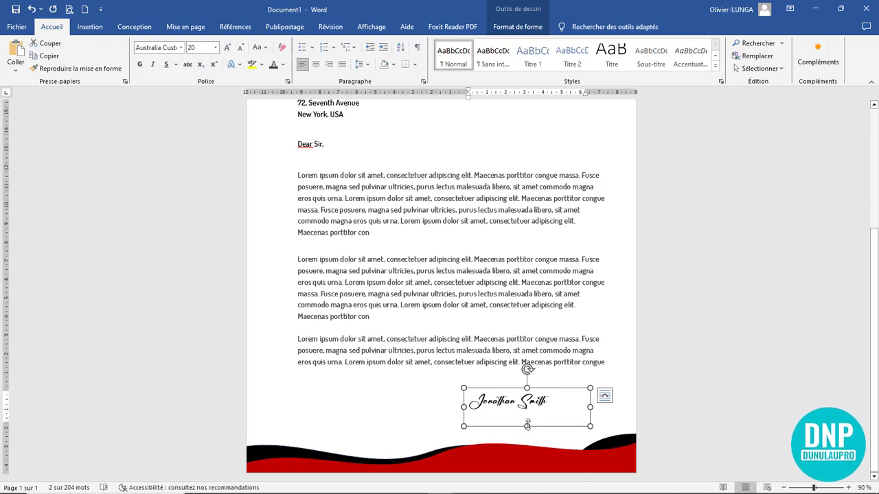
left_click_drag(528, 426, 529, 419)
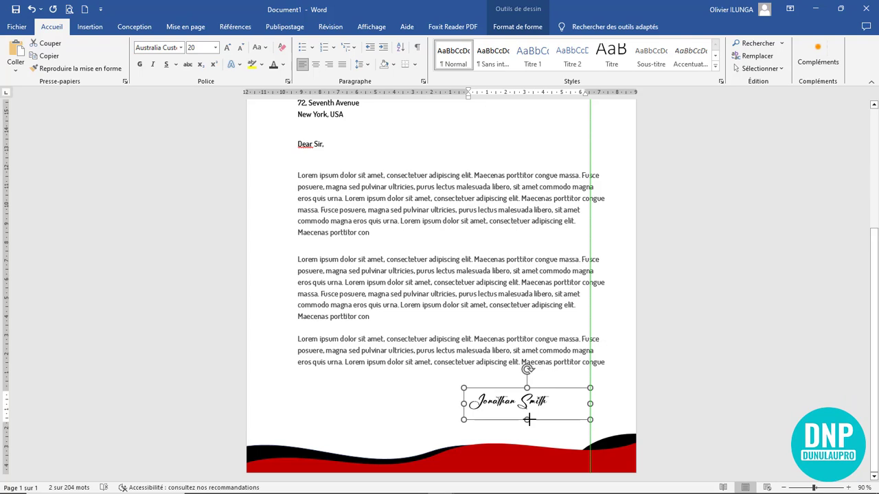
Step: Copy a text box beneath the signature and change its text to 'Director and CEO'
left_click(328, 141)
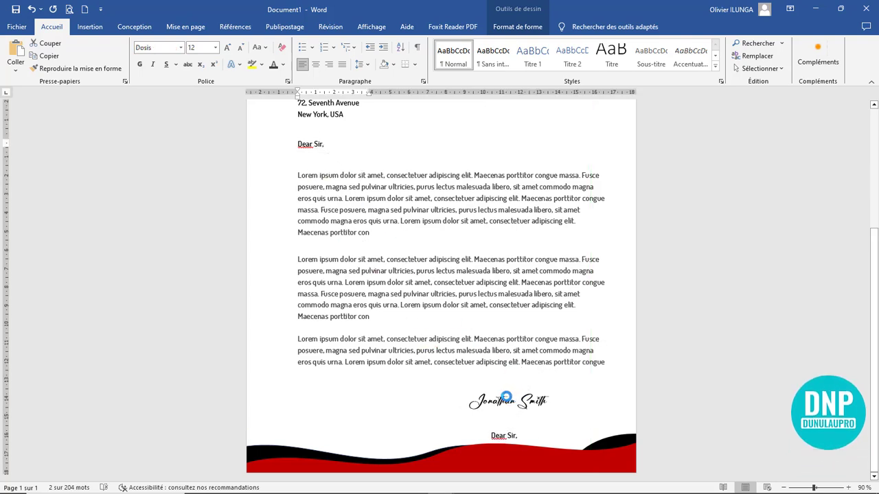
left_click_drag(513, 376, 498, 375)
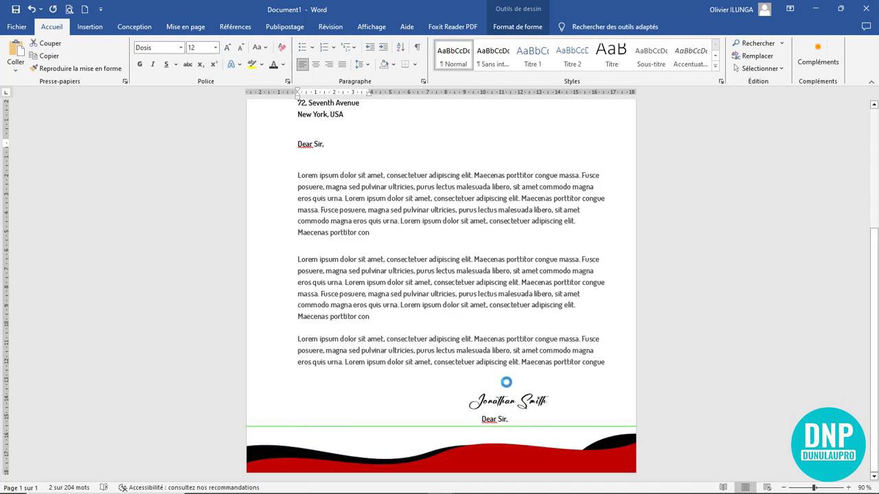
right_click(480, 419)
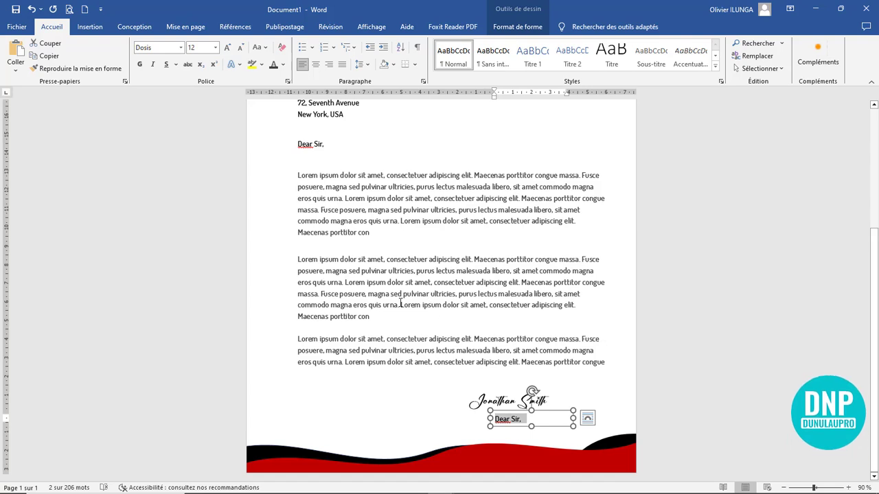
type("D")
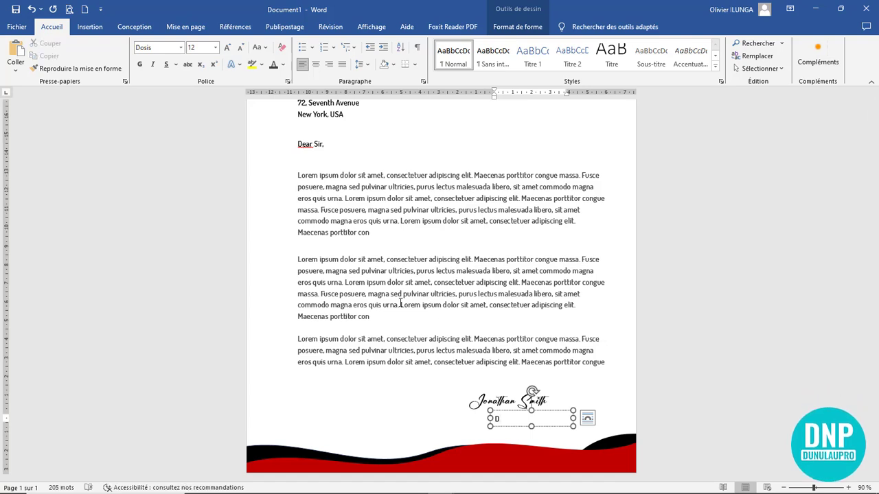
type("rector")
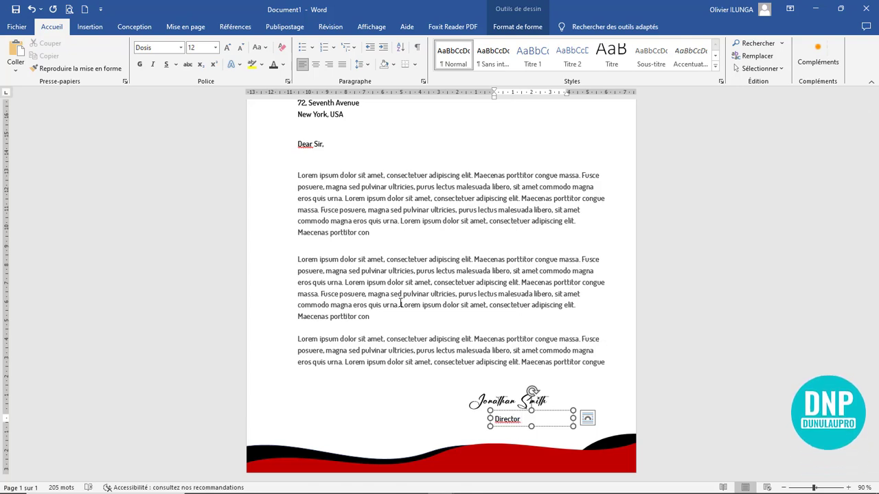
type("ab")
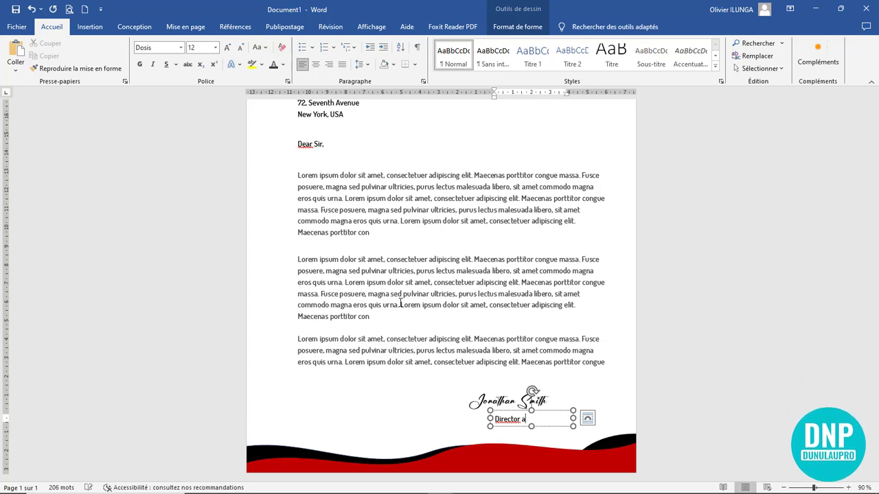
type("d CE")
type("O")
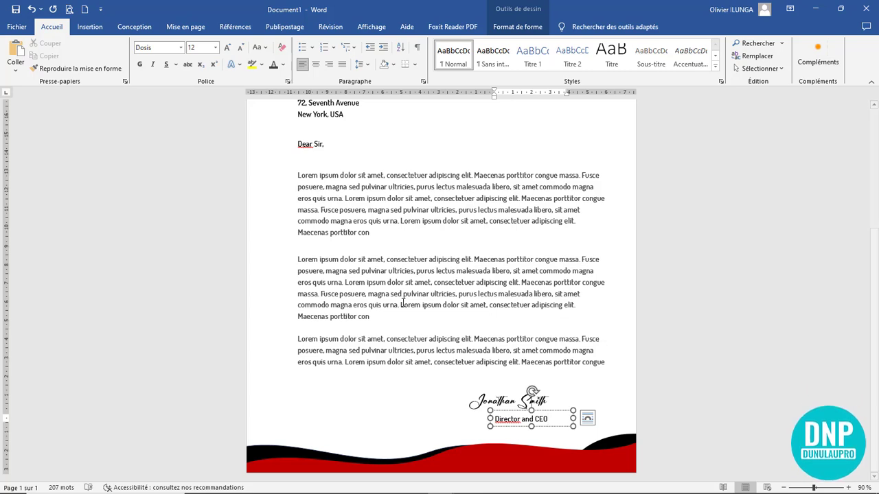
left_click_drag(556, 412, 543, 419)
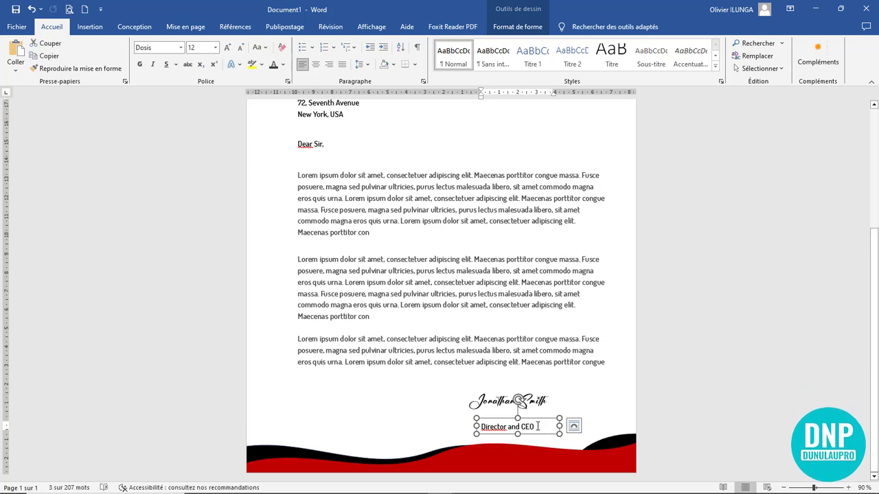
Step: Make the 'Director and CEO' title bold
left_click_drag(544, 426, 465, 430)
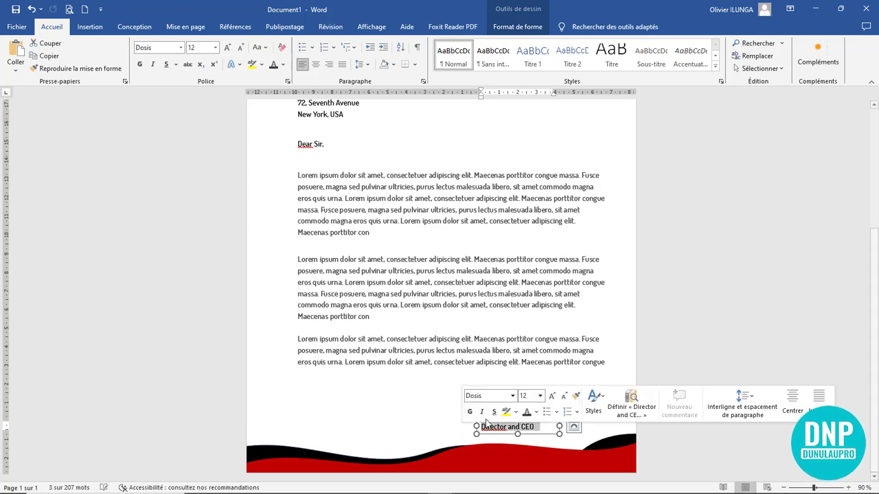
left_click(559, 426)
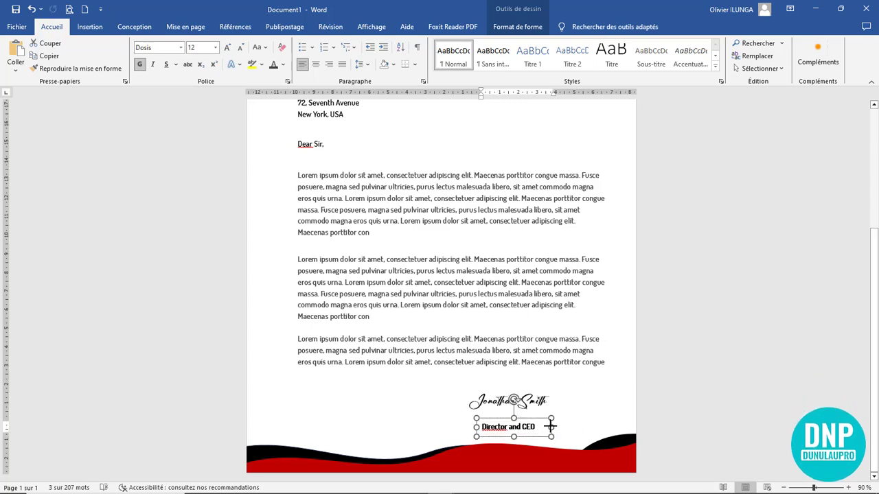
left_click(592, 397)
scroll(592, 397, "down", 2, "ctrl")
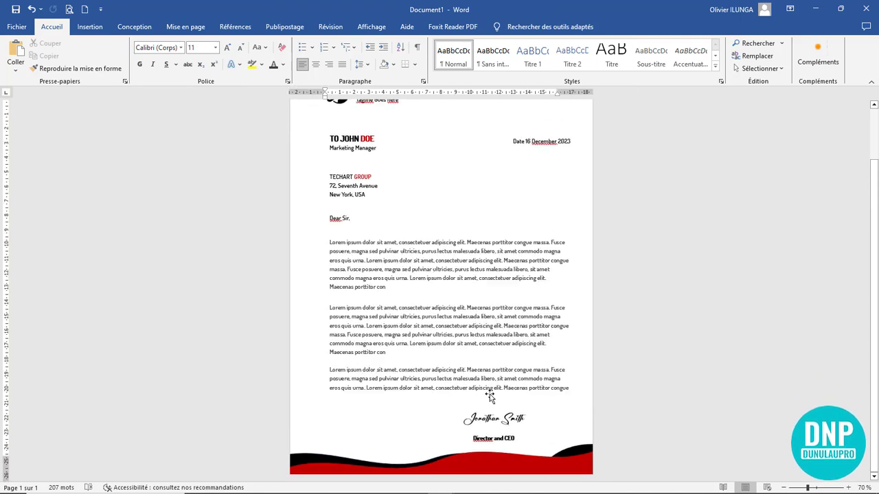
Step: Move the pasted location-pin icon up over the body text, spreading the three icons across the page
scroll(491, 395, "up", 2)
scroll(490, 394, "down", 1)
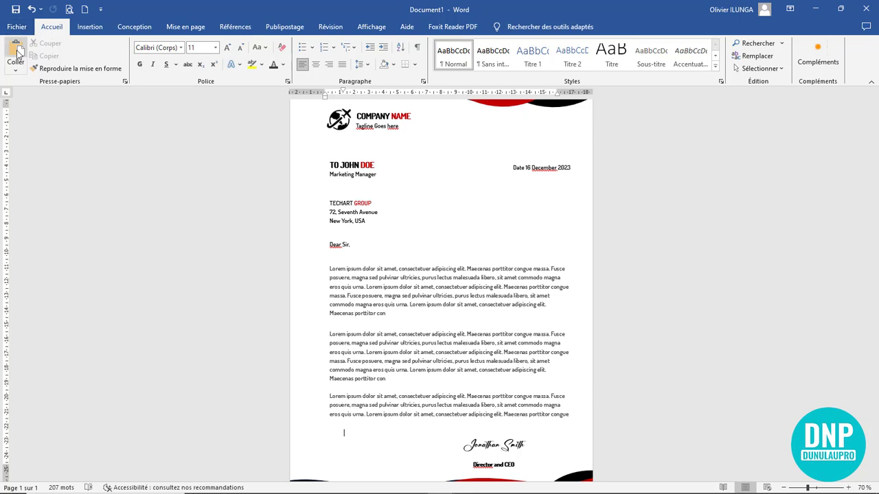
scroll(529, 313, "down", 1)
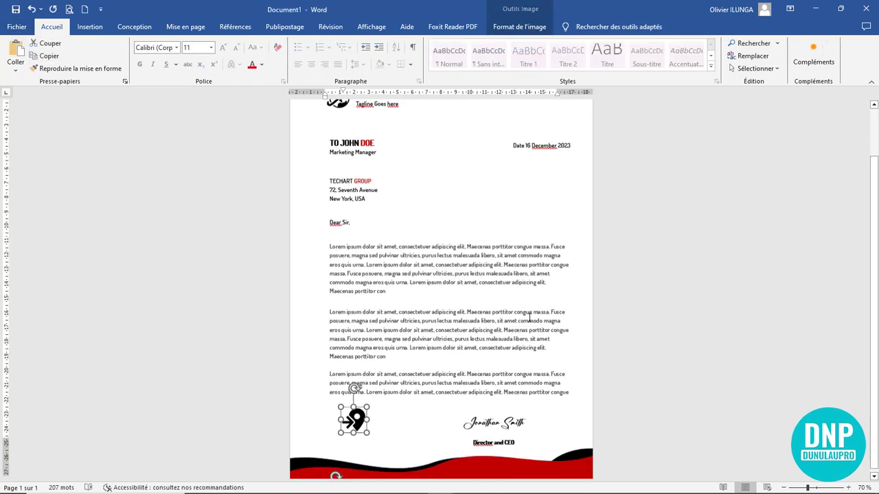
mouse_move(354, 415)
left_mouse_down()
mouse_move(399, 214)
mouse_move(393, 239)
left_mouse_up()
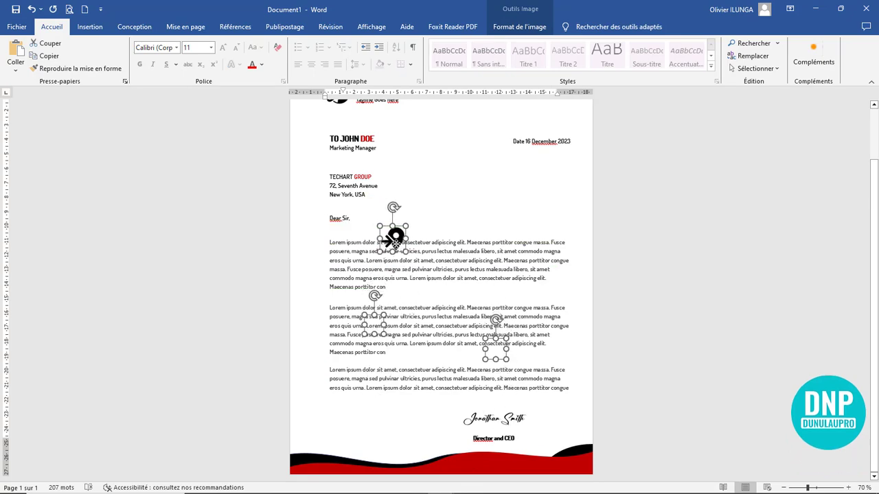
left_click(410, 405)
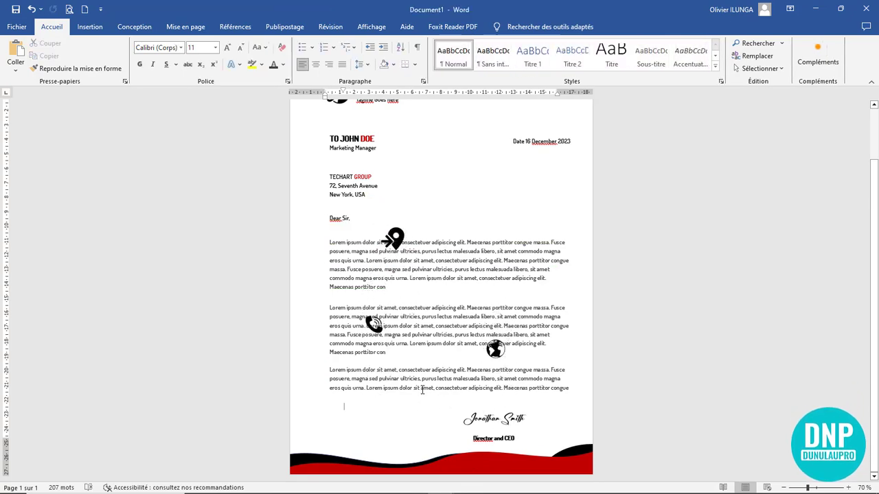
scroll(421, 389, "down", 2)
scroll(422, 388, "up", 2)
scroll(411, 374, "up", 3)
scroll(411, 374, "up", 2)
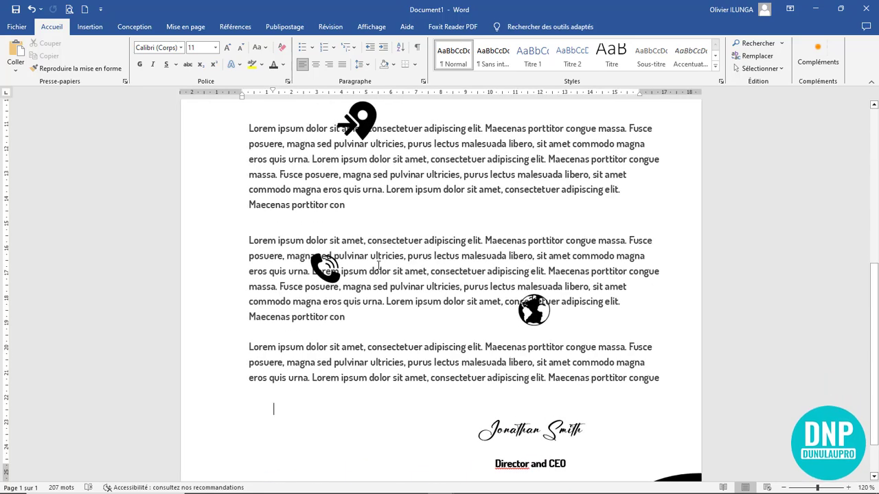
Step: Move the phone icon below the third paragraph and shrink it to 0,4 cm
left_click(325, 269)
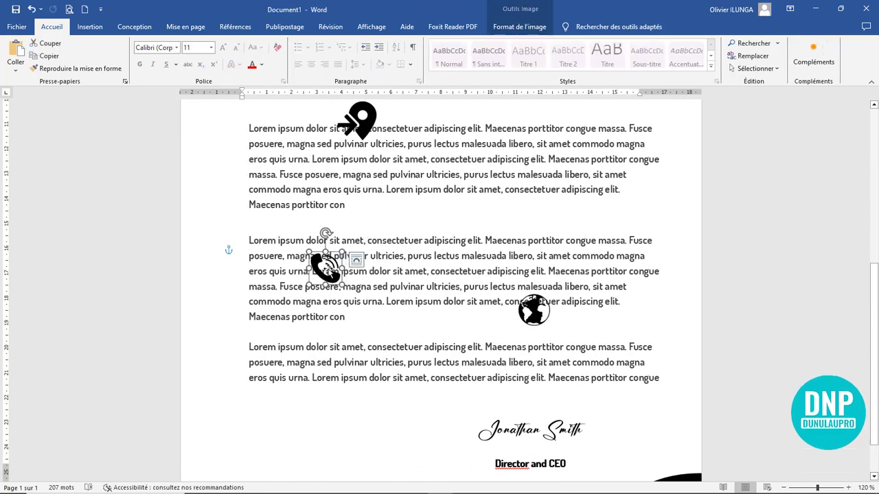
mouse_move(325, 269)
left_mouse_down()
mouse_move(282, 409)
mouse_move(260, 415)
left_mouse_up()
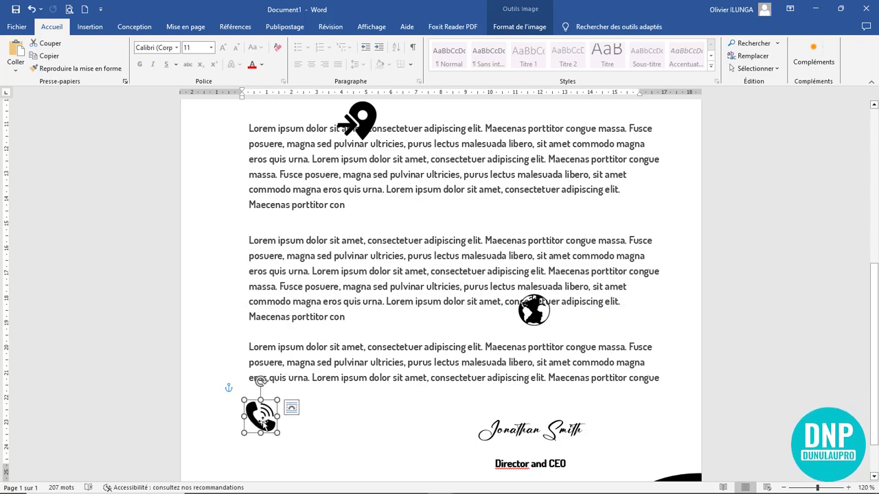
double_click(264, 423)
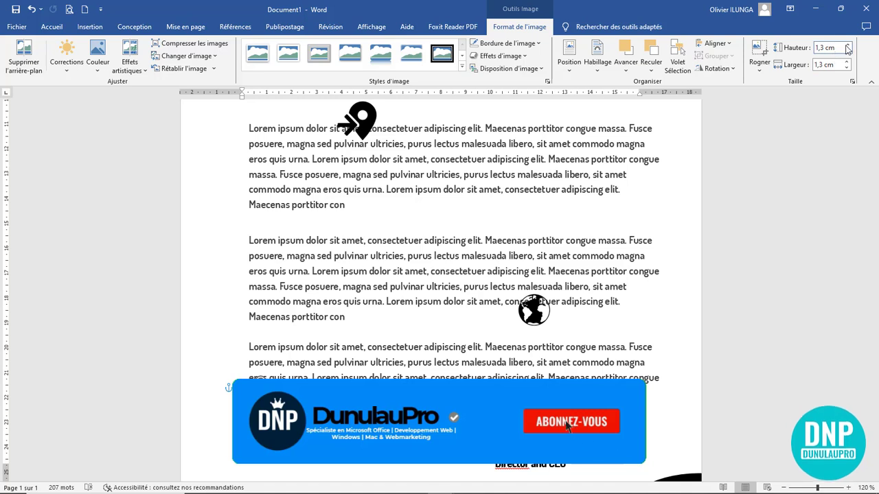
left_click(849, 45)
left_click(848, 53)
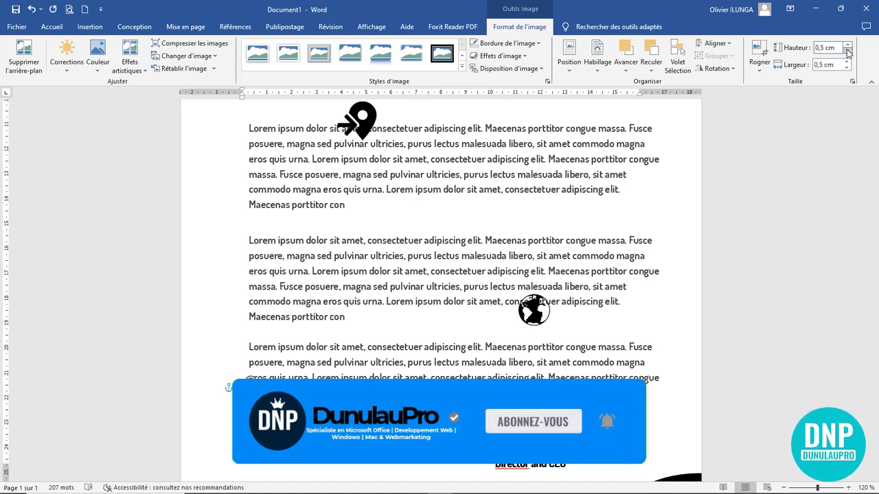
left_click(848, 53)
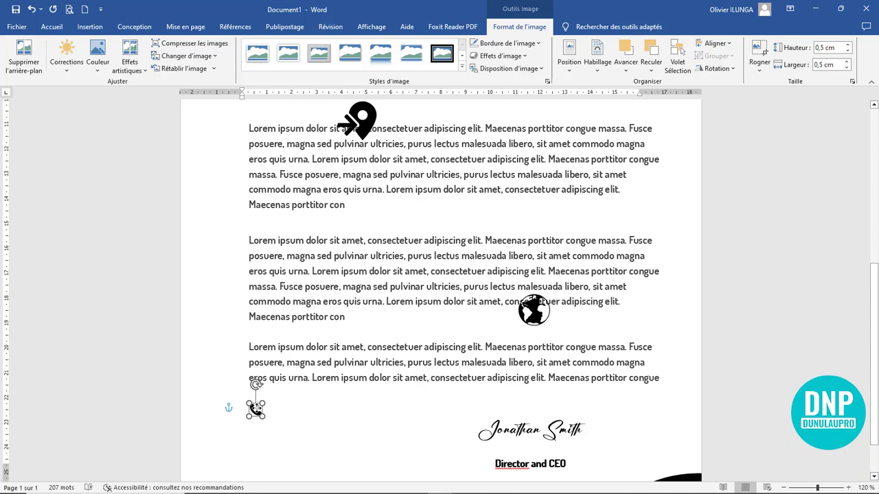
Step: Shrink the globe icon to about 0,7 cm using the size spinners
left_click(535, 311)
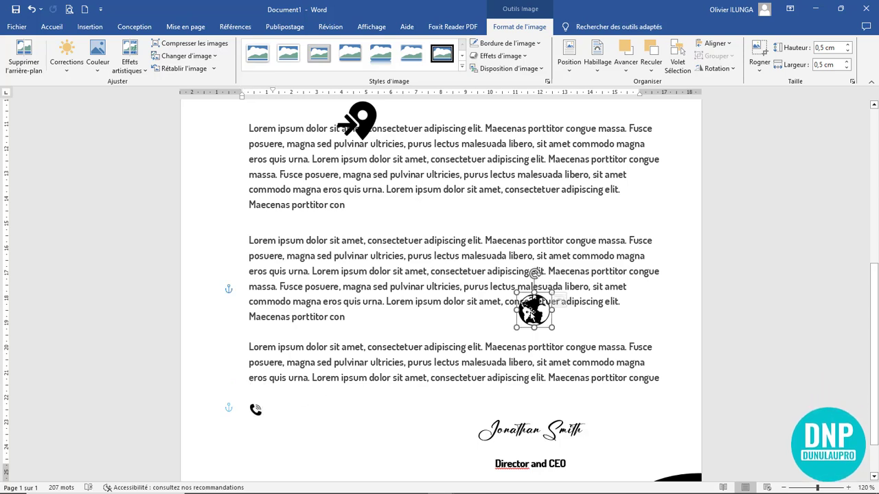
left_click(848, 45)
left_click(849, 46)
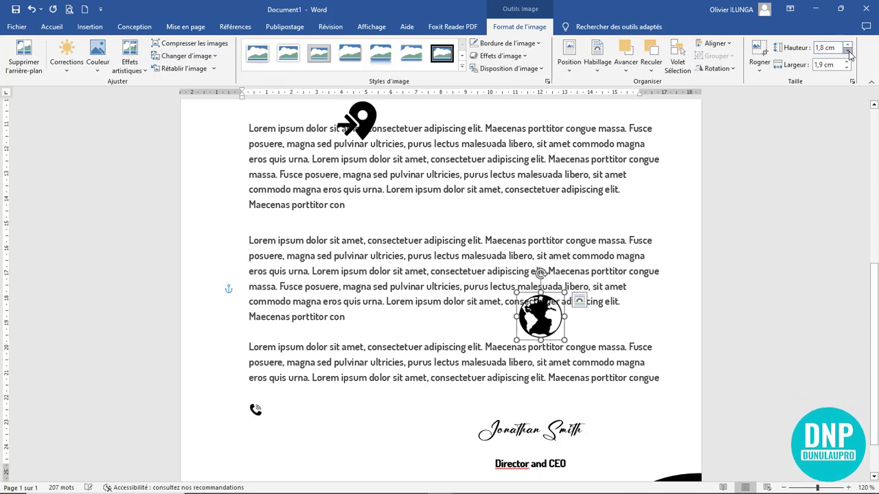
left_click(848, 52)
left_click(848, 52)
left_click(848, 51)
left_click(848, 52)
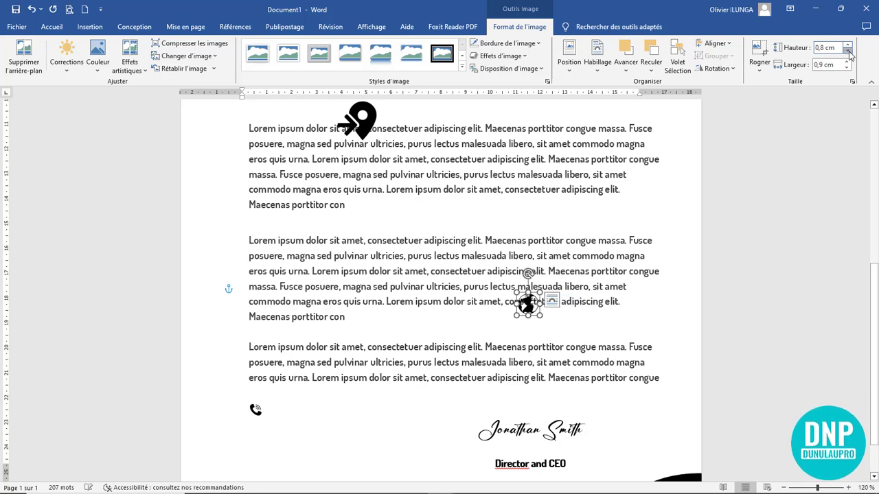
left_click(848, 52)
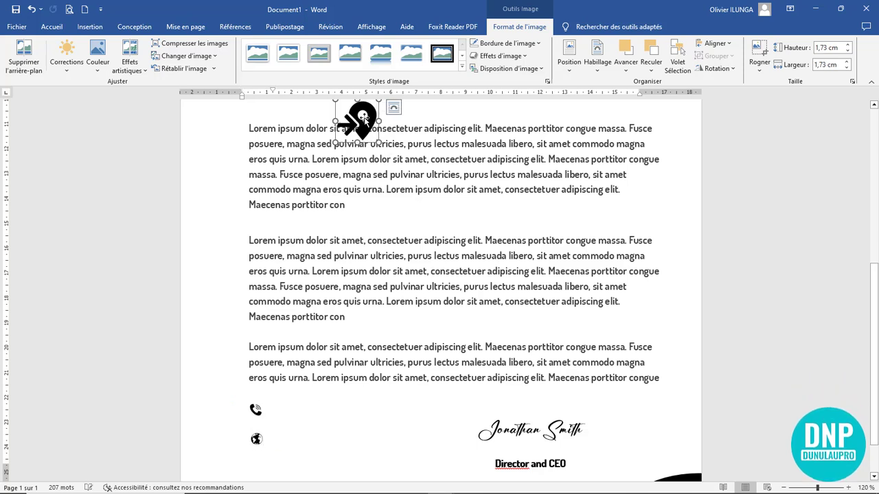
Step: Shrink the location-pin icon to 0,5 cm
left_click(849, 69)
left_click(849, 69)
left_click(848, 69)
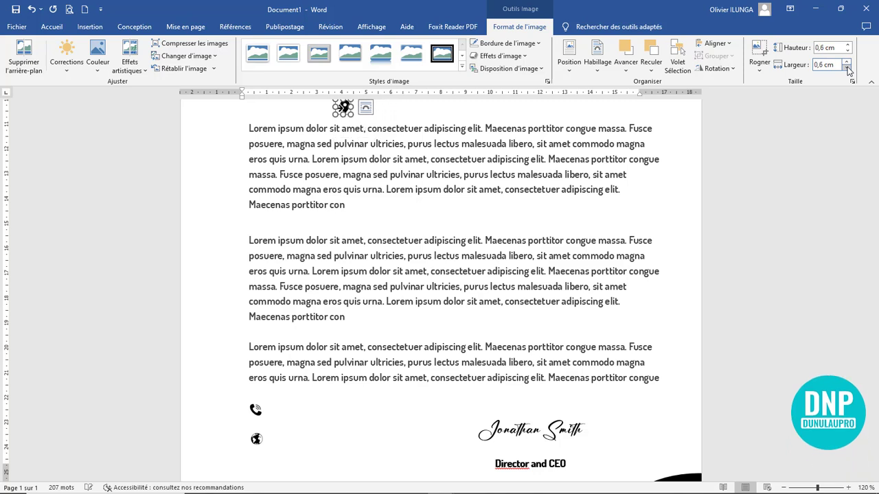
left_click(849, 68)
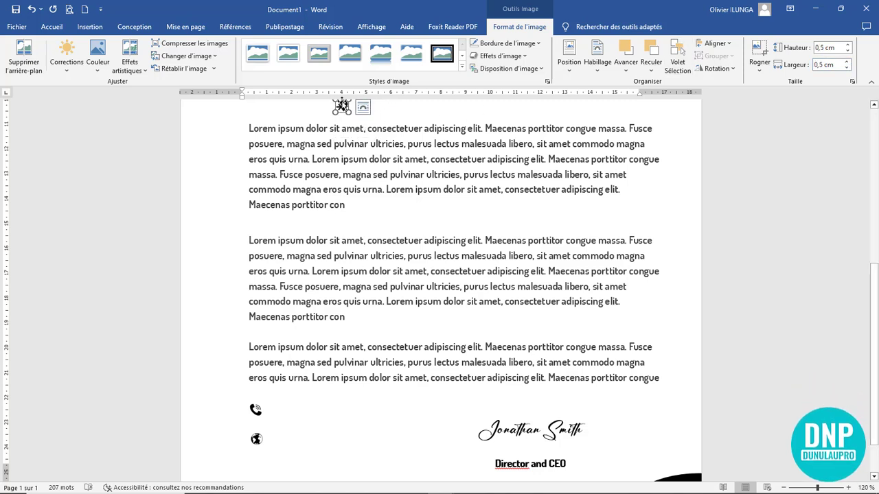
Step: Place the pin icon below the globe and centre all three icons on one vertical line
left_click_drag(341, 105, 285, 373)
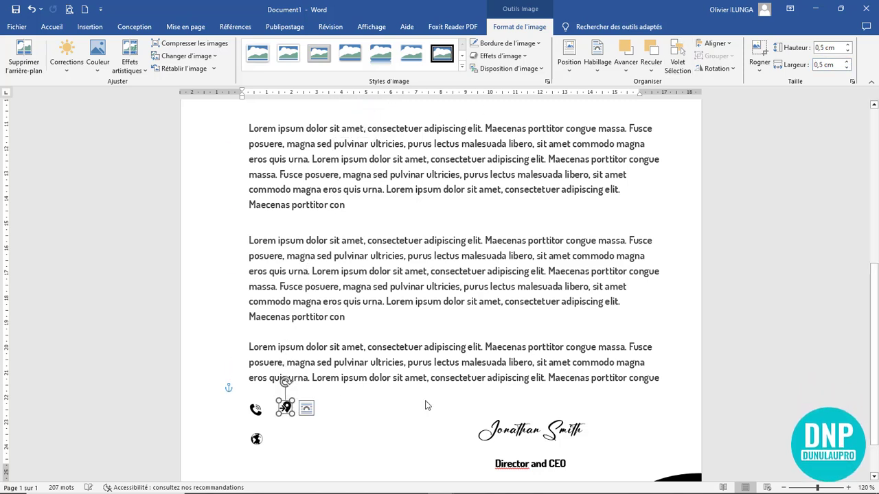
scroll(326, 385, "down", 2)
left_click_drag(289, 355, 249, 418)
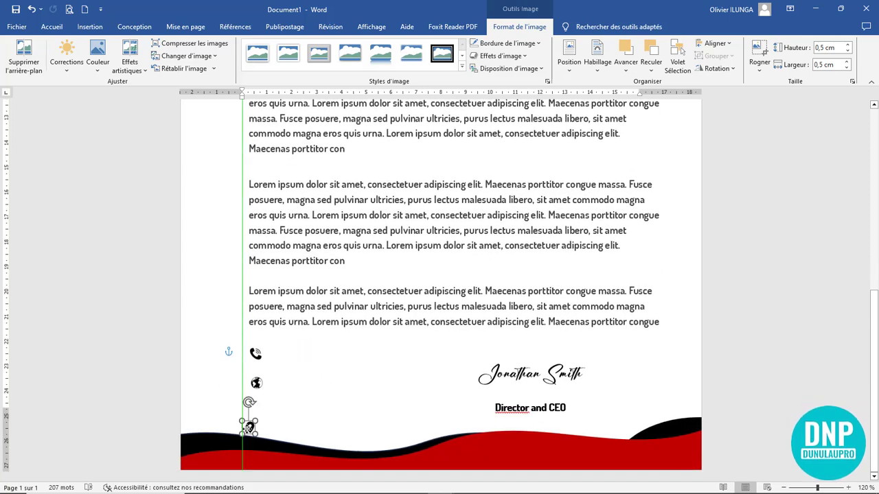
left_click(255, 353)
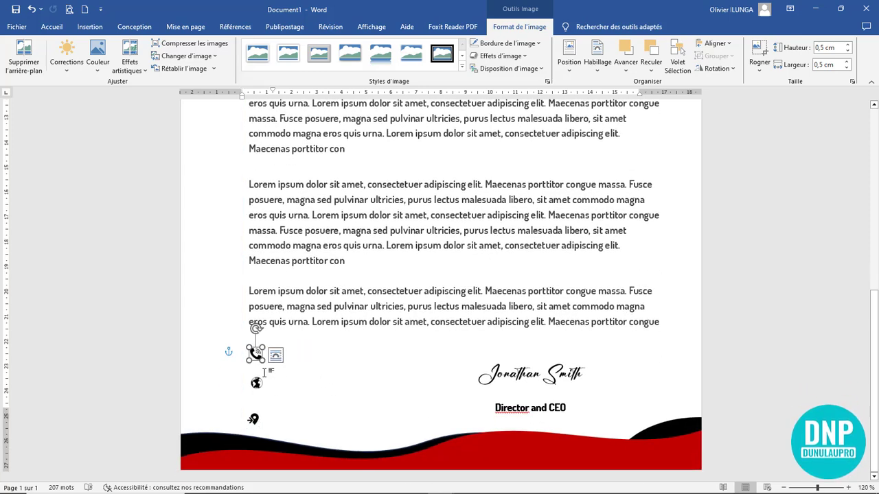
left_click(254, 423, "shift")
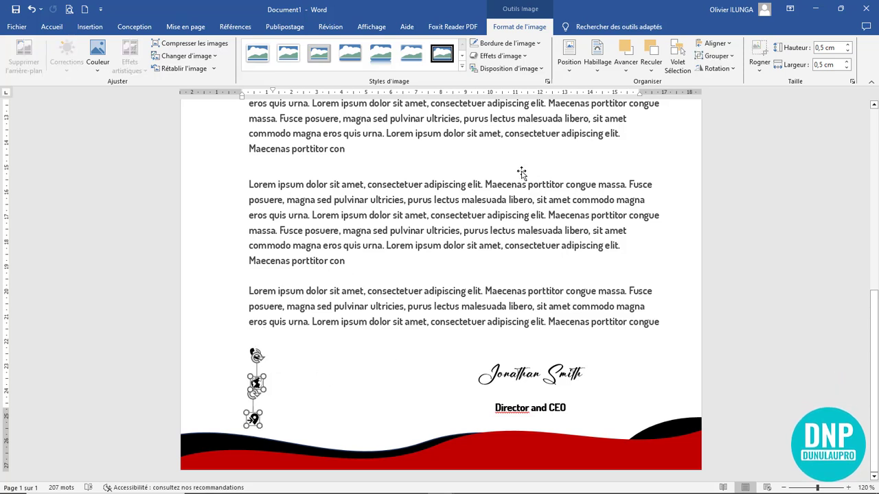
left_click(729, 45)
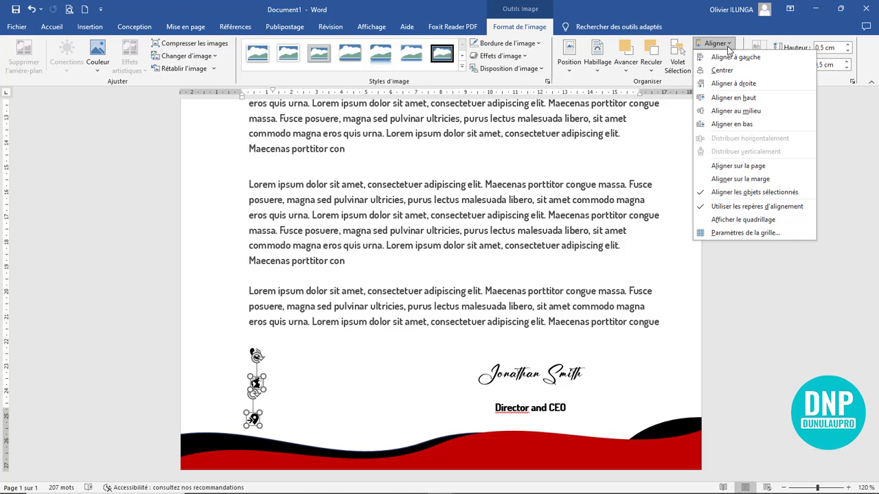
left_click(721, 70)
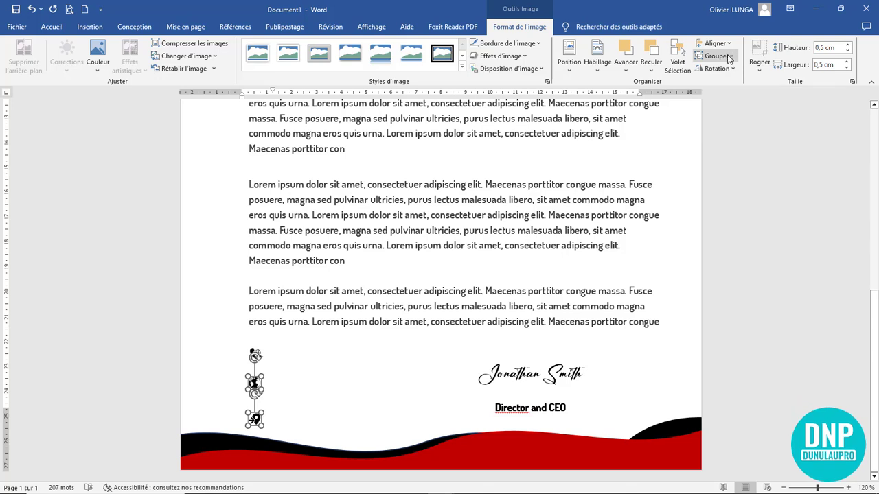
Step: Close the alignment options without changes and deselect the icons
left_click(728, 44)
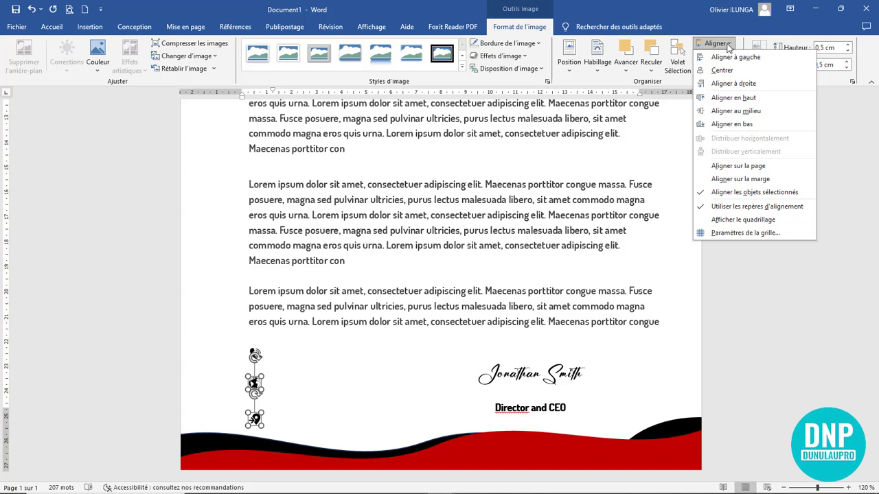
left_click(298, 411)
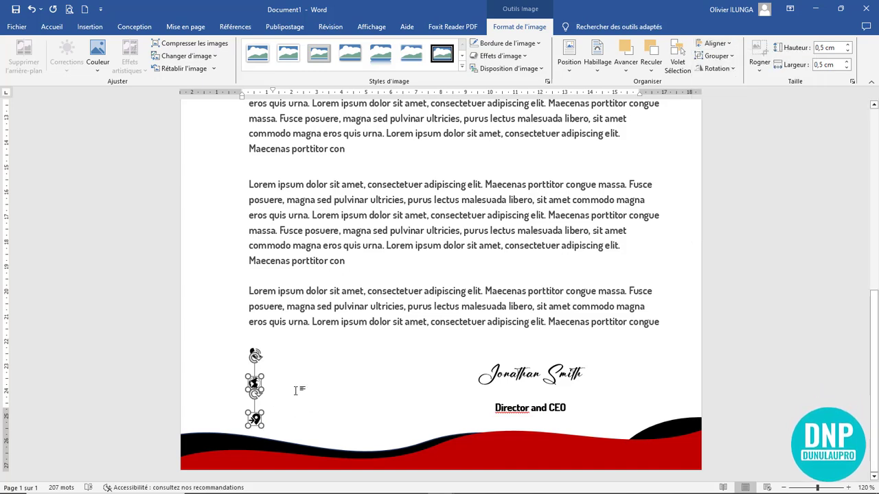
left_click(295, 391)
left_click(254, 419)
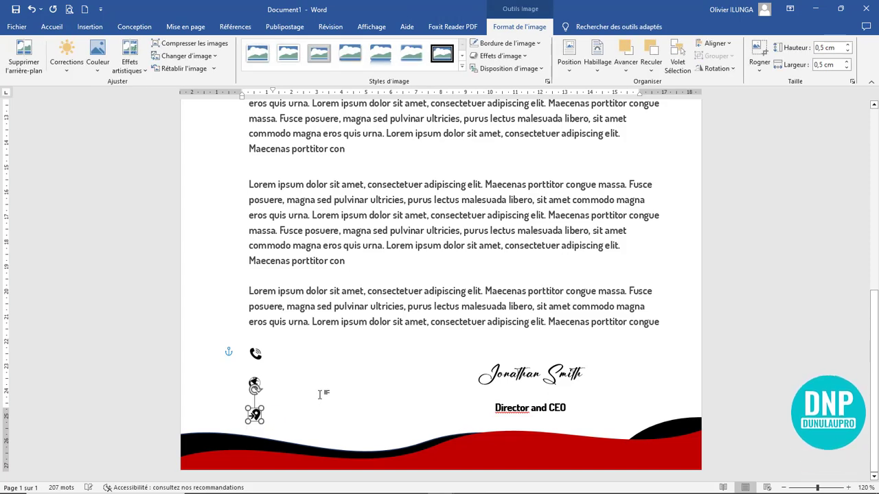
left_click(322, 381)
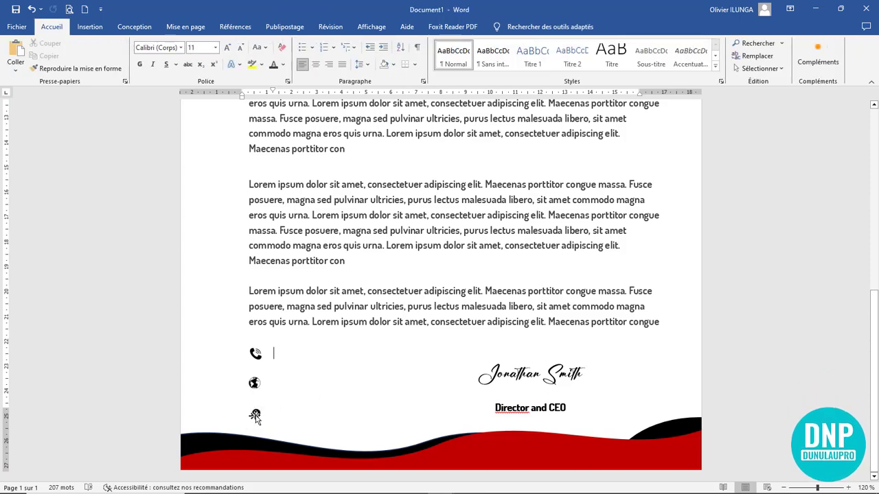
left_click(254, 417)
left_click(320, 388)
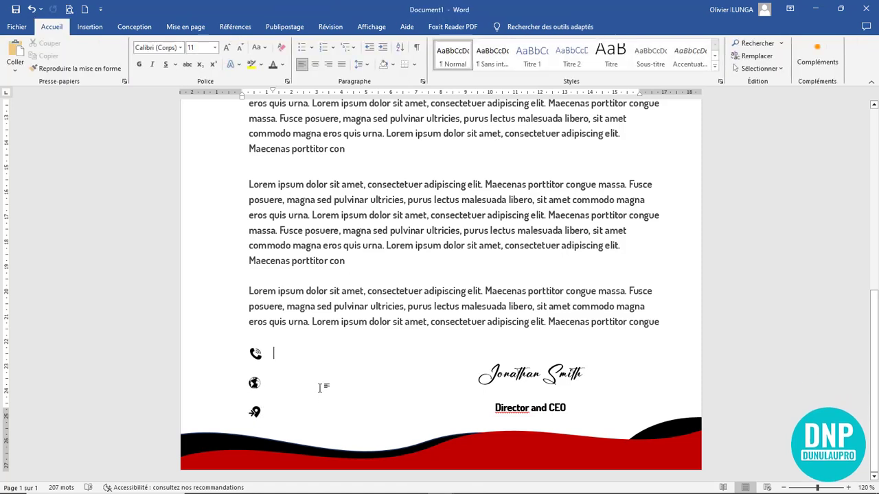
Step: Copy the Director and CEO text box beside the phone icon and replace its text with two phone numbers
left_click(545, 398)
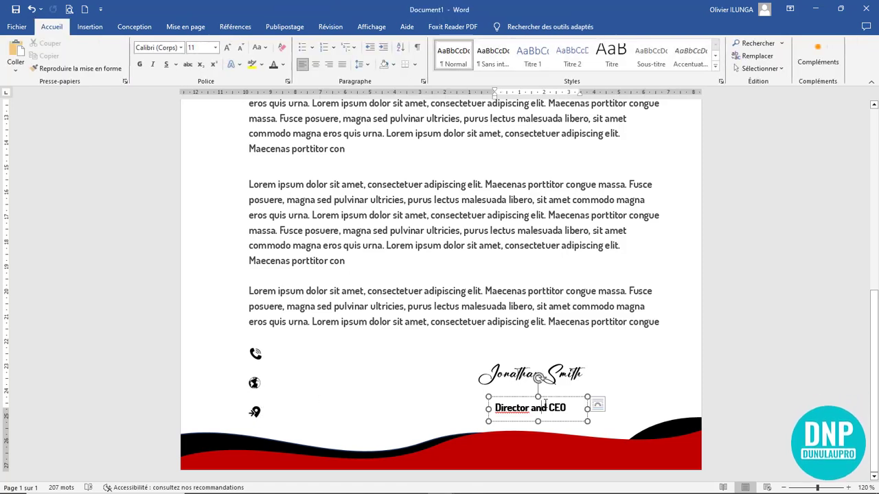
left_click_drag(548, 402, 341, 345)
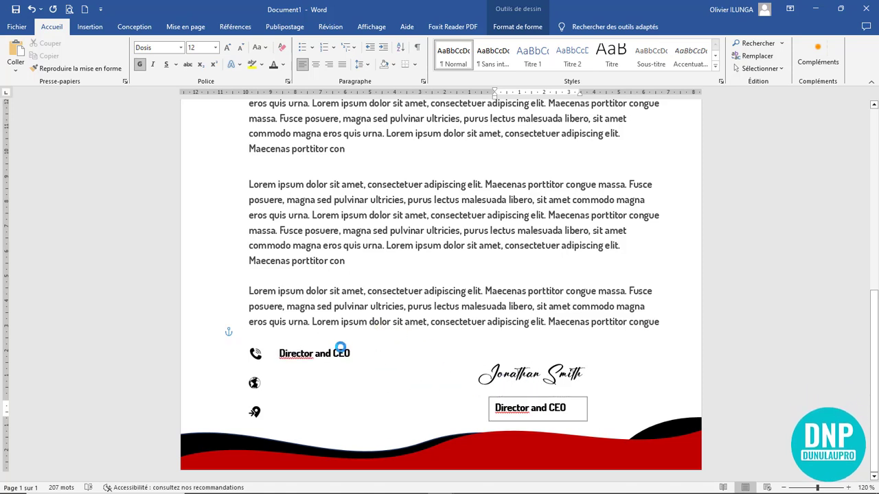
left_click_drag(364, 355, 279, 355)
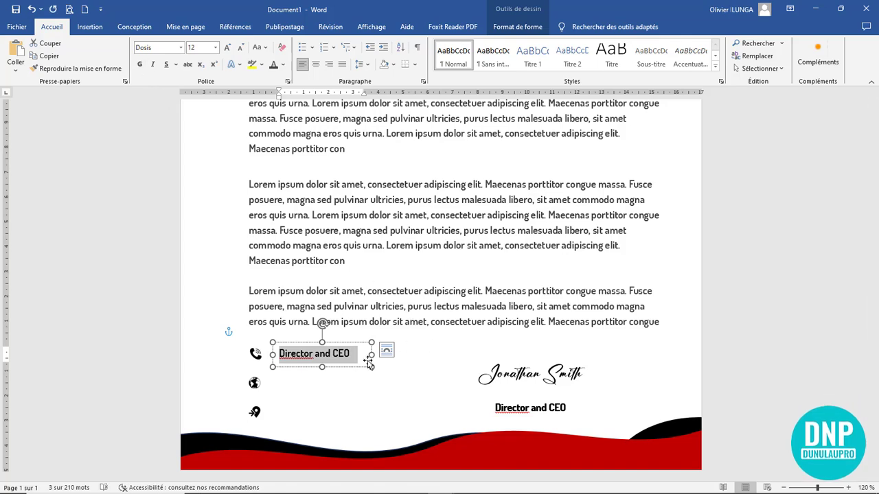
mouse_move(372, 354)
left_mouse_down()
mouse_move(383, 354)
mouse_move(257, 350)
left_mouse_up()
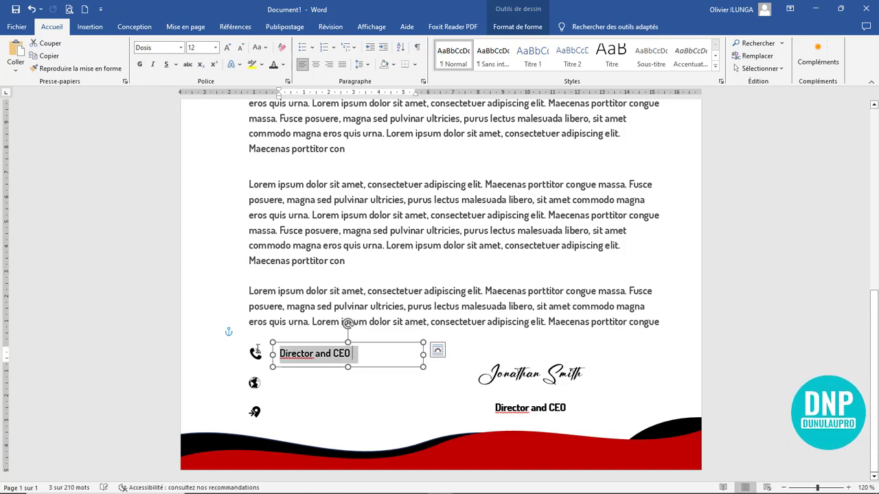
scroll(412, 388, "up", 5, "ctrl")
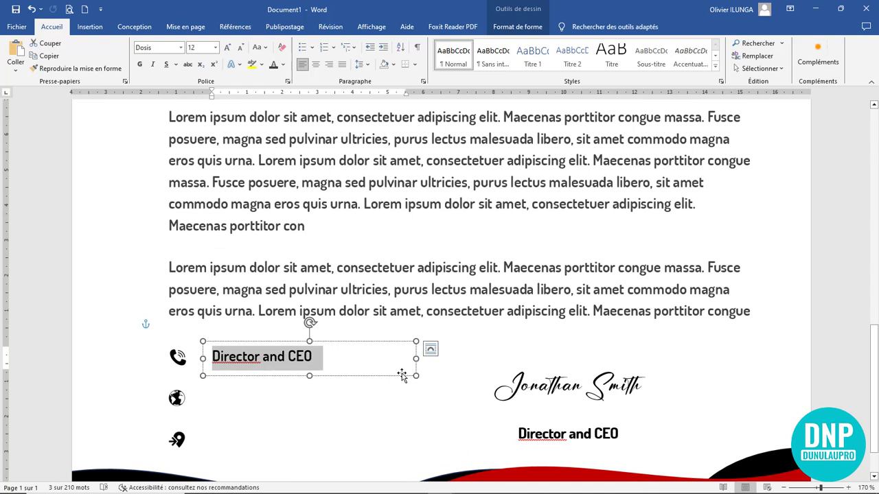
key("Delete")
type("+")
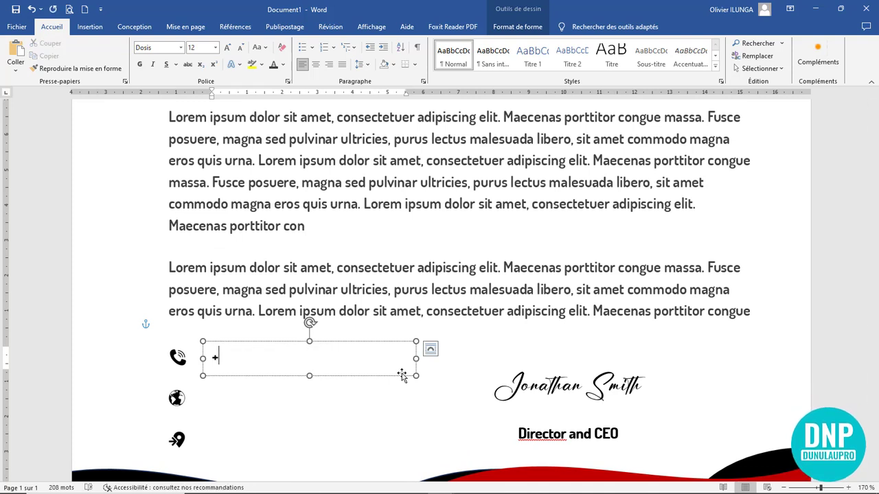
type("0")
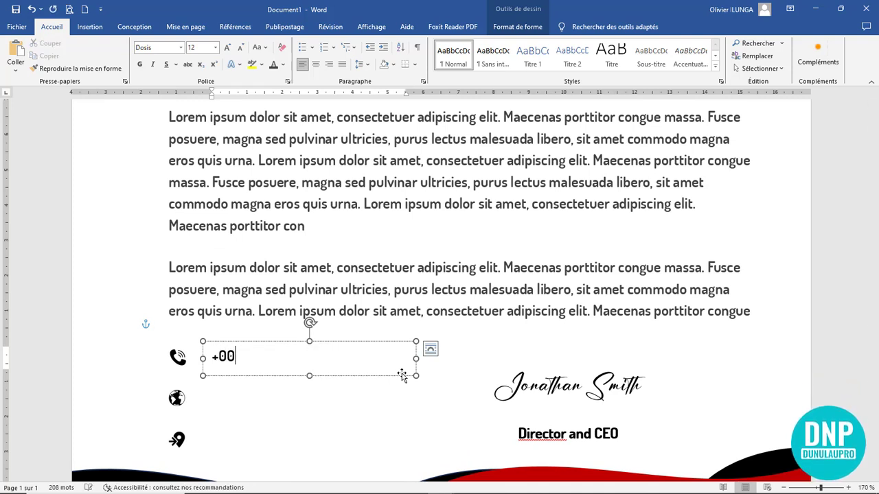
key("ctrl+v")
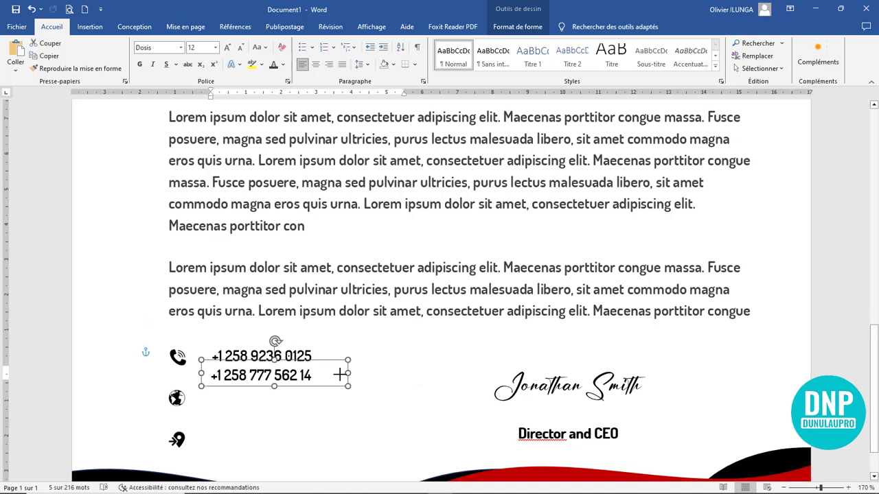
Step: Copy the phone-number box beside the globe icon and select its text
left_click_drag(303, 366, 306, 378)
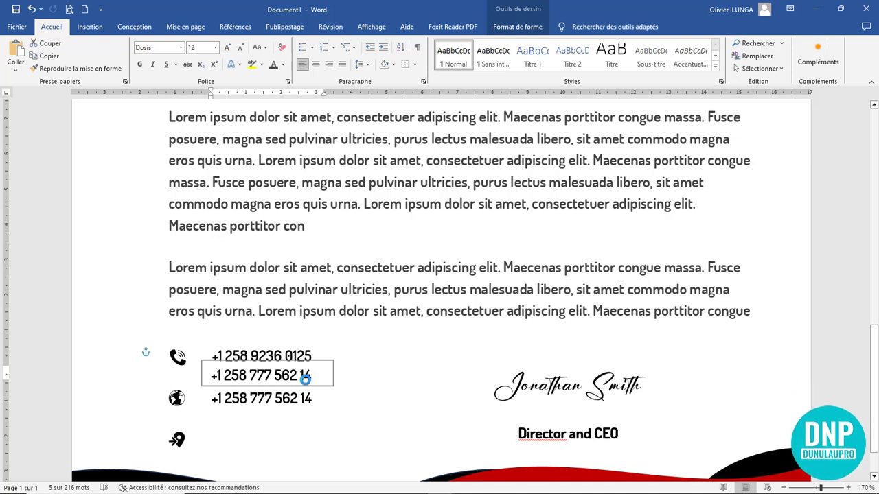
left_click_drag(305, 378, 312, 392)
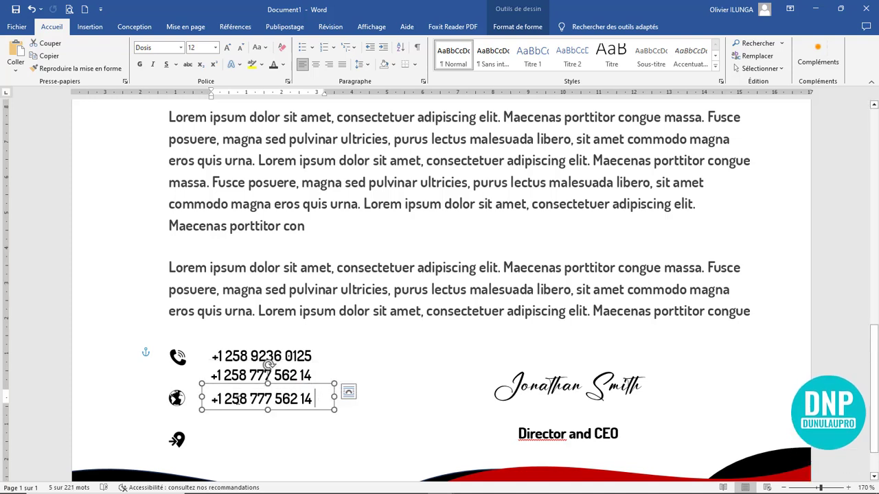
mouse_move(211, 399)
left_mouse_down()
mouse_move(315, 399)
mouse_move(350, 417)
left_mouse_up()
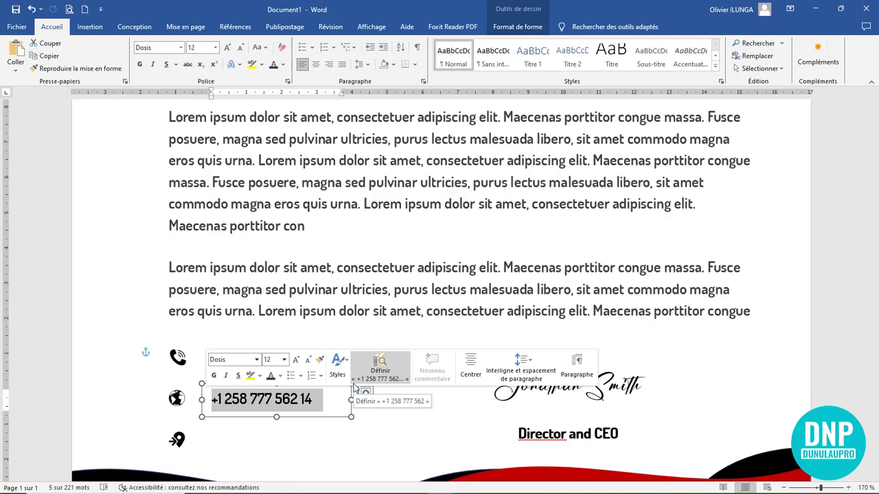
type("www.")
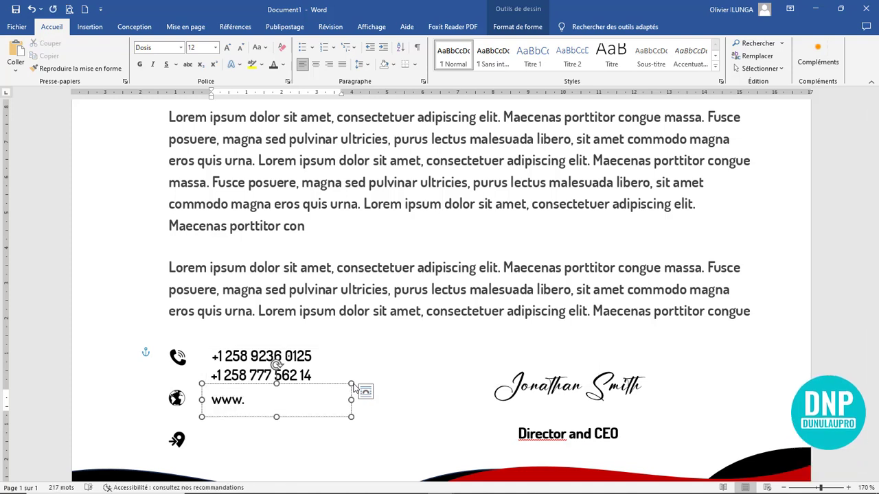
type("dunulau")
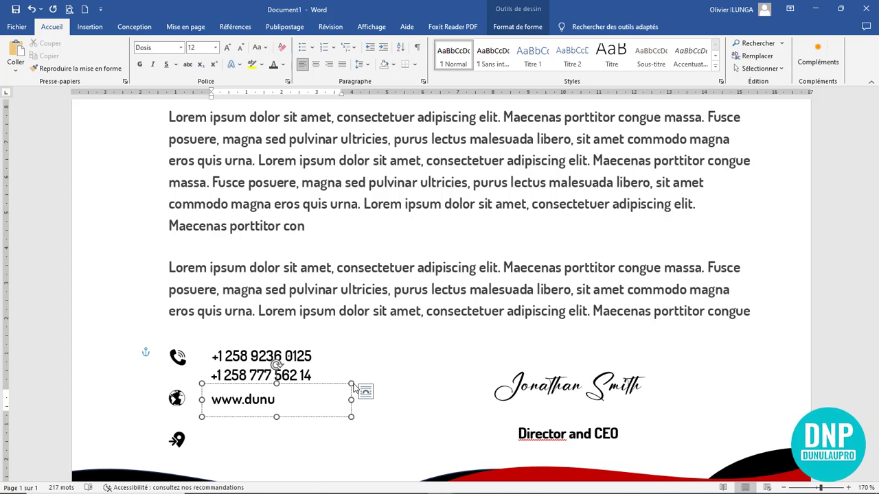
type("pro.")
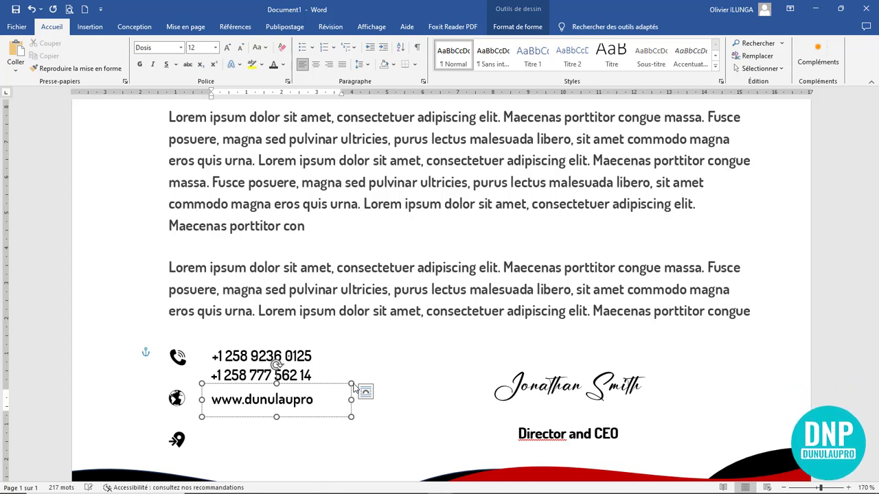
type("c")
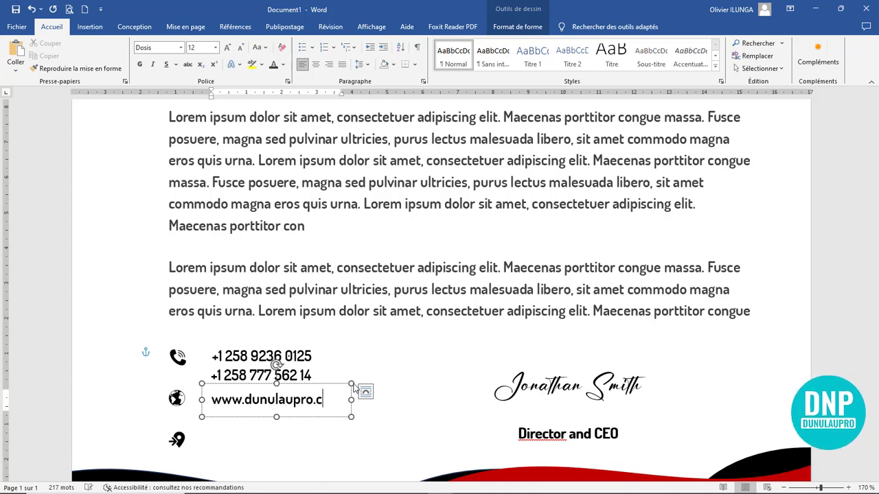
type("om")
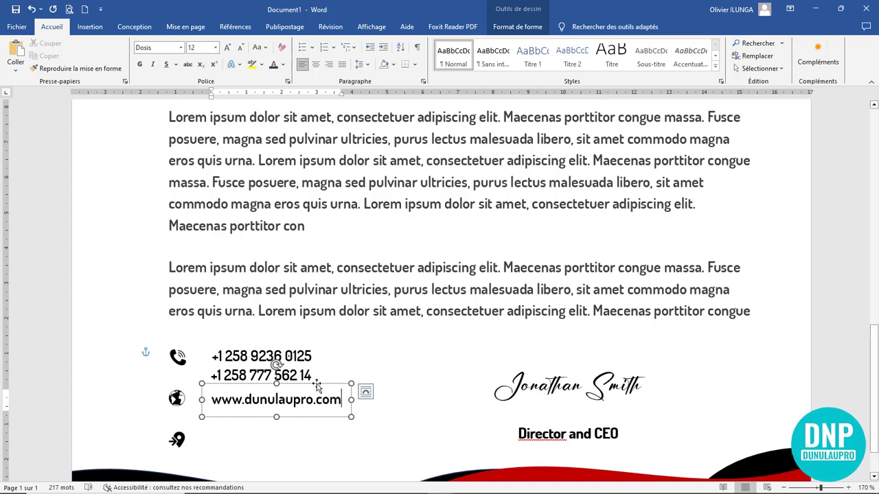
key("Return")
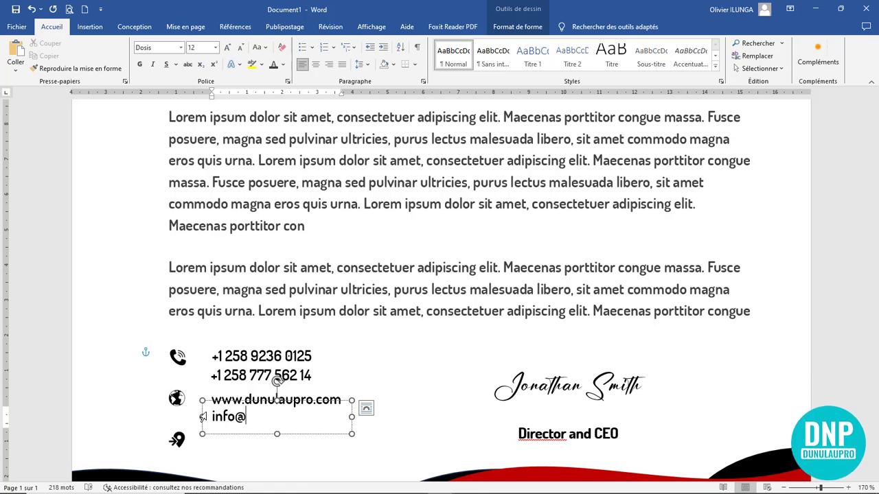
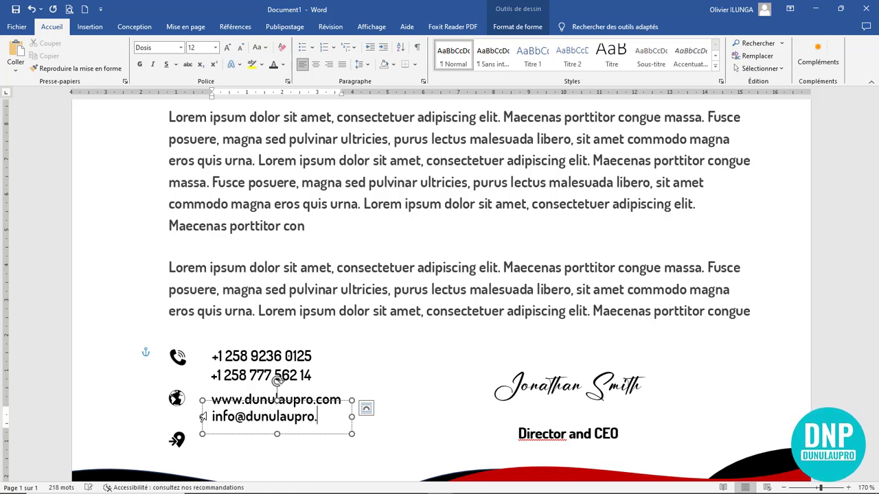
key("Return")
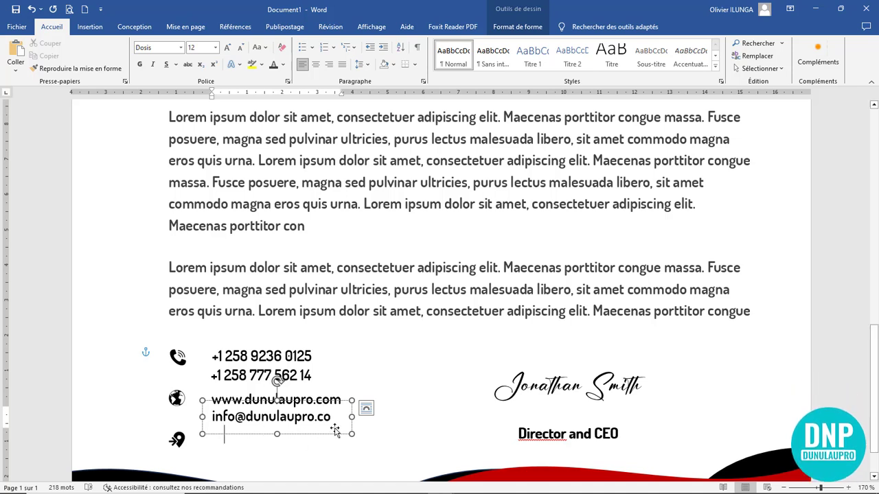
left_click_drag(351, 416, 375, 417)
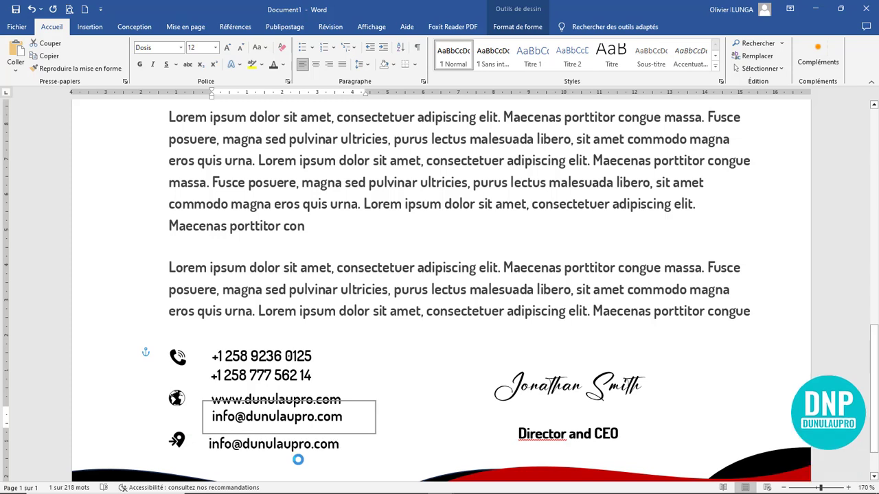
left_click_drag(295, 442, 301, 456)
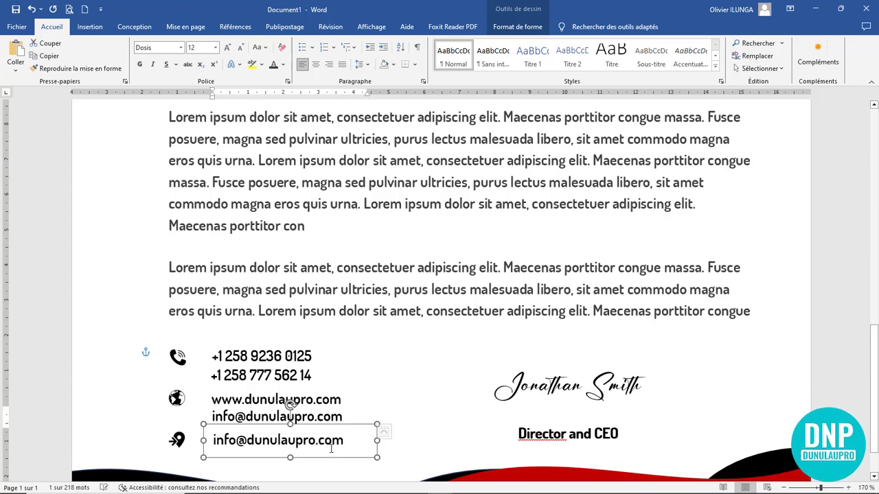
Step: Replace the copied text beside the pin icon with a two-line postal address and extend the box
left_click_drag(351, 441, 206, 440)
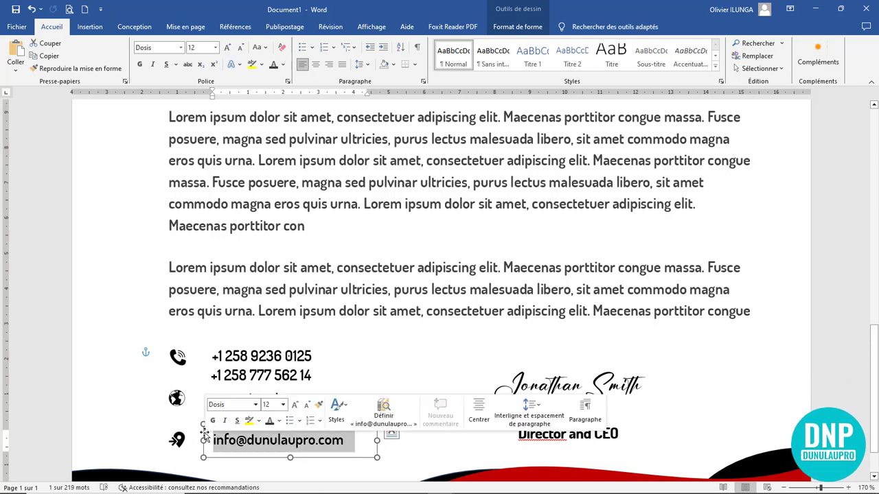
key("BackSpace")
type("100,")
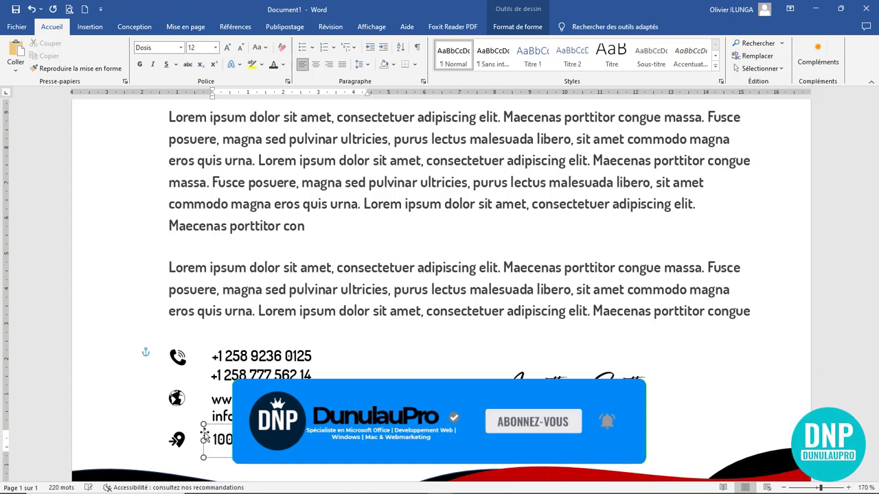
type("it")
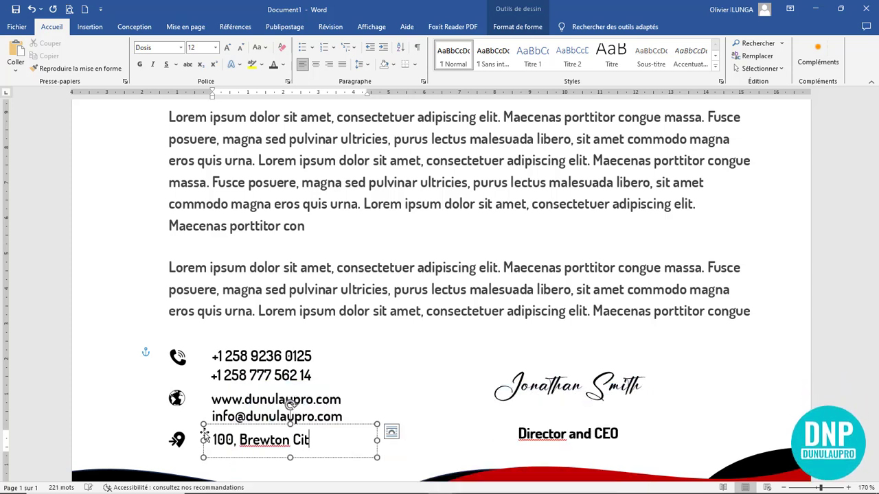
type("y")
key("Return")
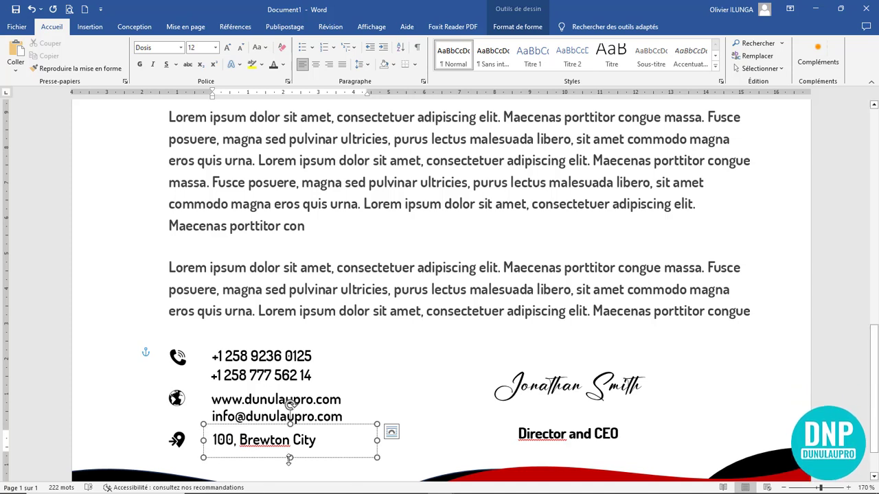
key("Return")
type("Kansas. US")
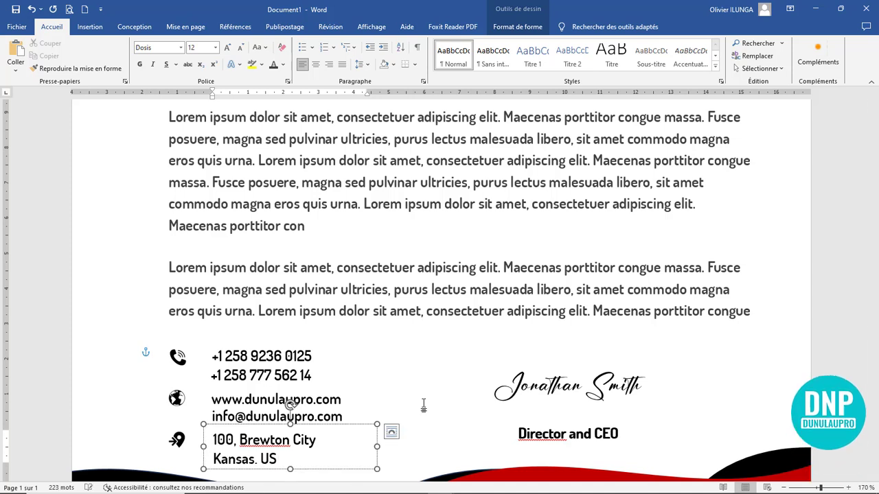
type("A")
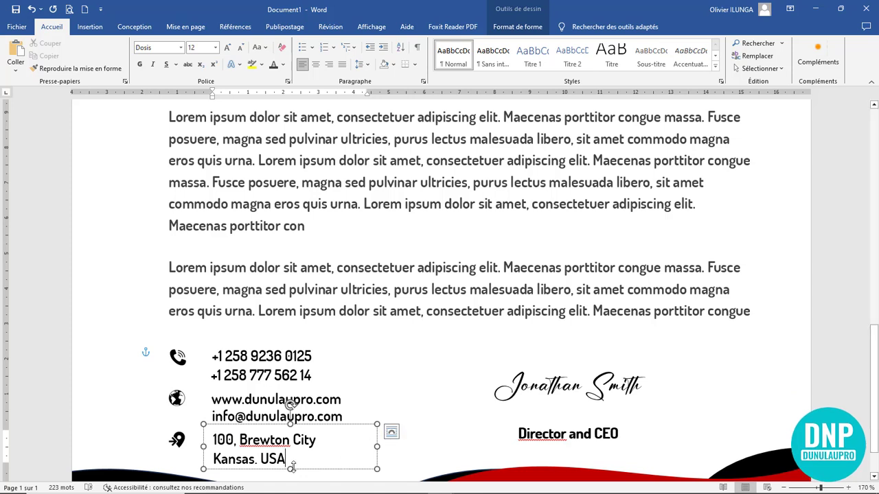
left_click_drag(290, 469, 290, 473)
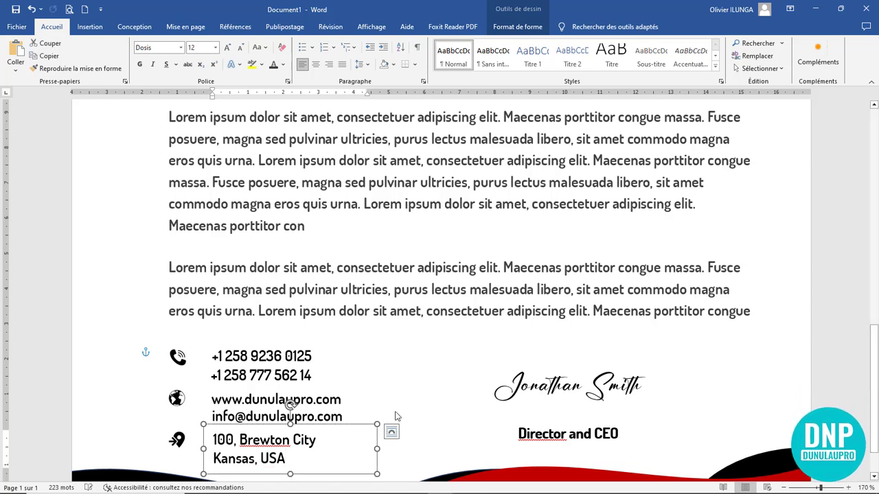
Step: Shrink the phone-number box to fit its text
left_click(404, 379)
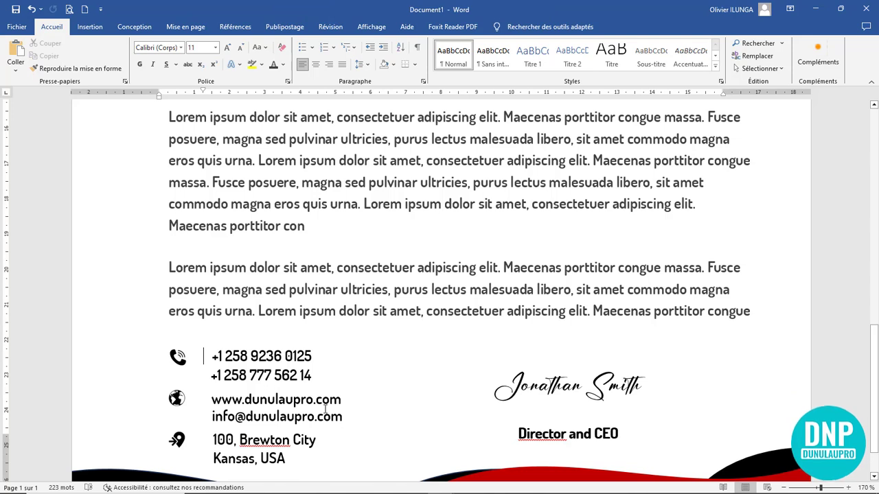
left_click(402, 374)
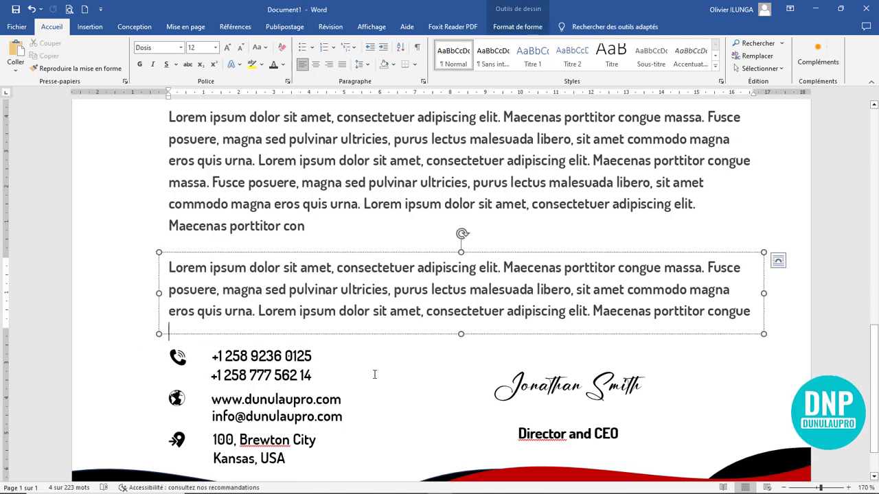
left_click(325, 376)
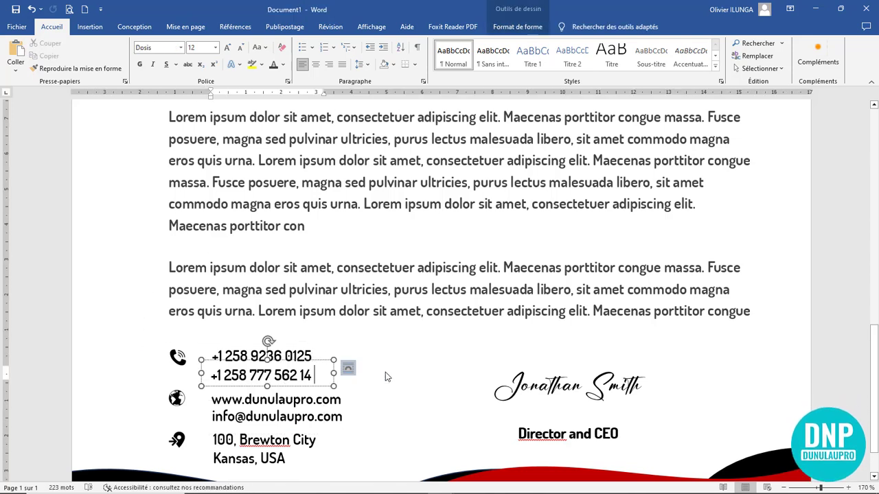
left_click(430, 372)
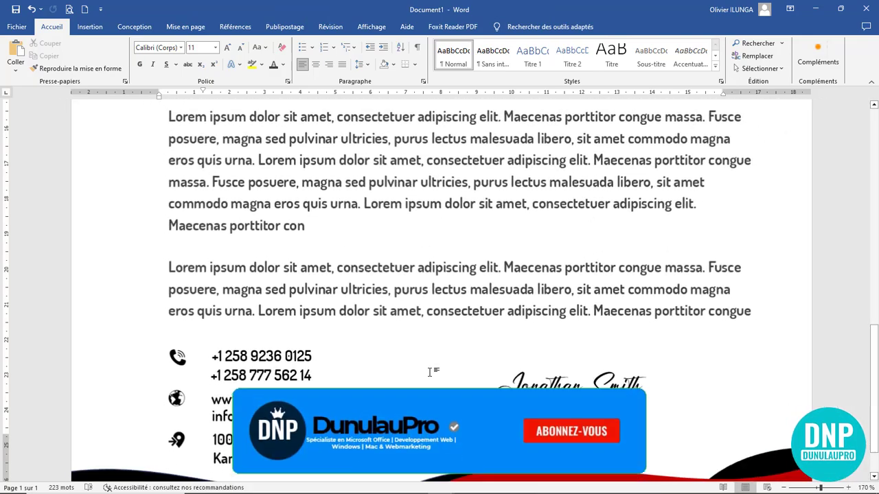
Step: Zoom out to show the whole letterhead page and collapse the ribbon to tab names
scroll(430, 372, "down", 5)
scroll(430, 372, "down", 5)
scroll(430, 372, "down", 1)
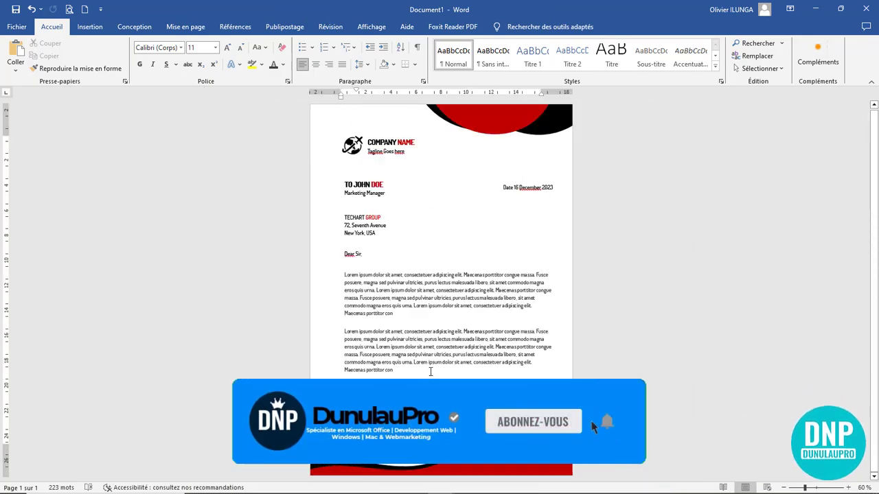
scroll(431, 371, "down", 1)
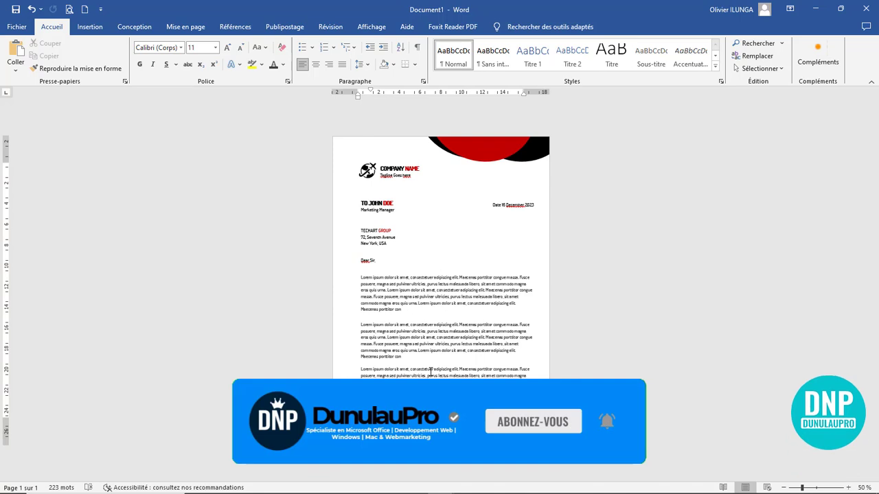
scroll(455, 367, "up", 1)
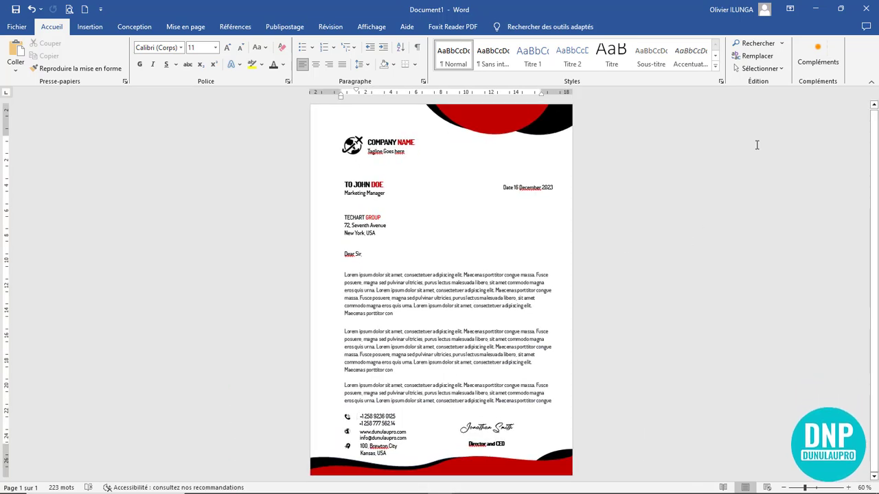
left_click(871, 83)
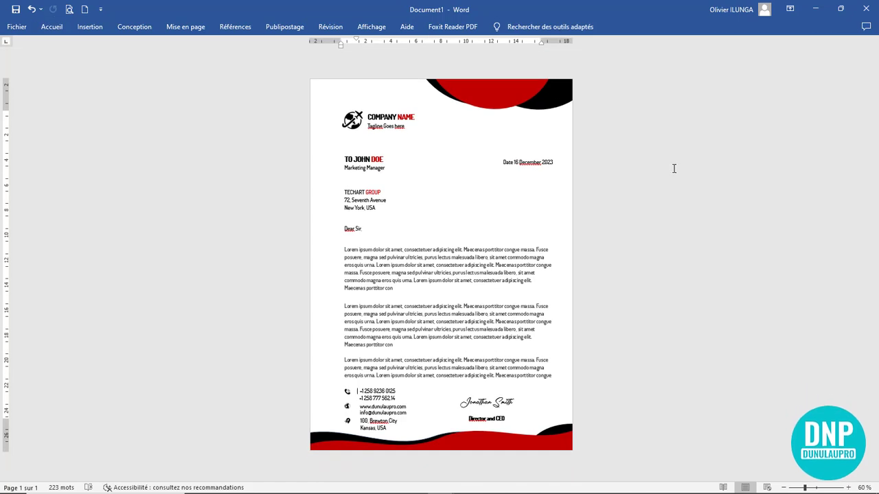
scroll(674, 168, "up", 1)
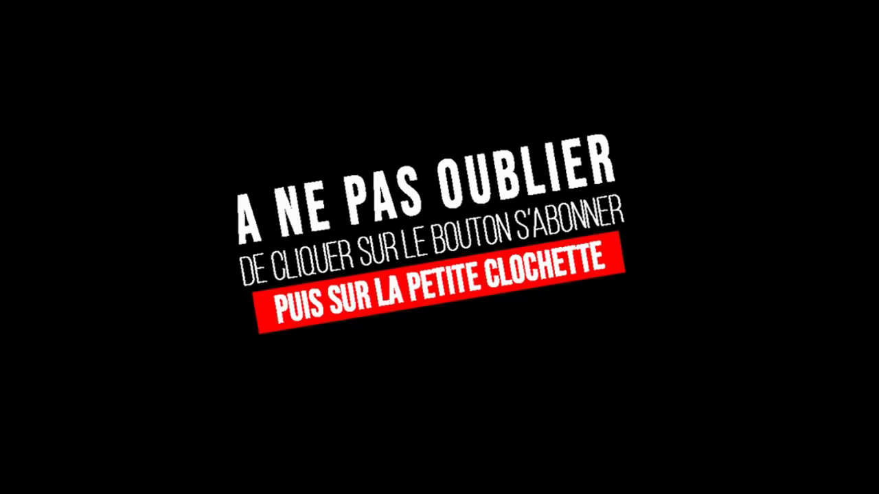